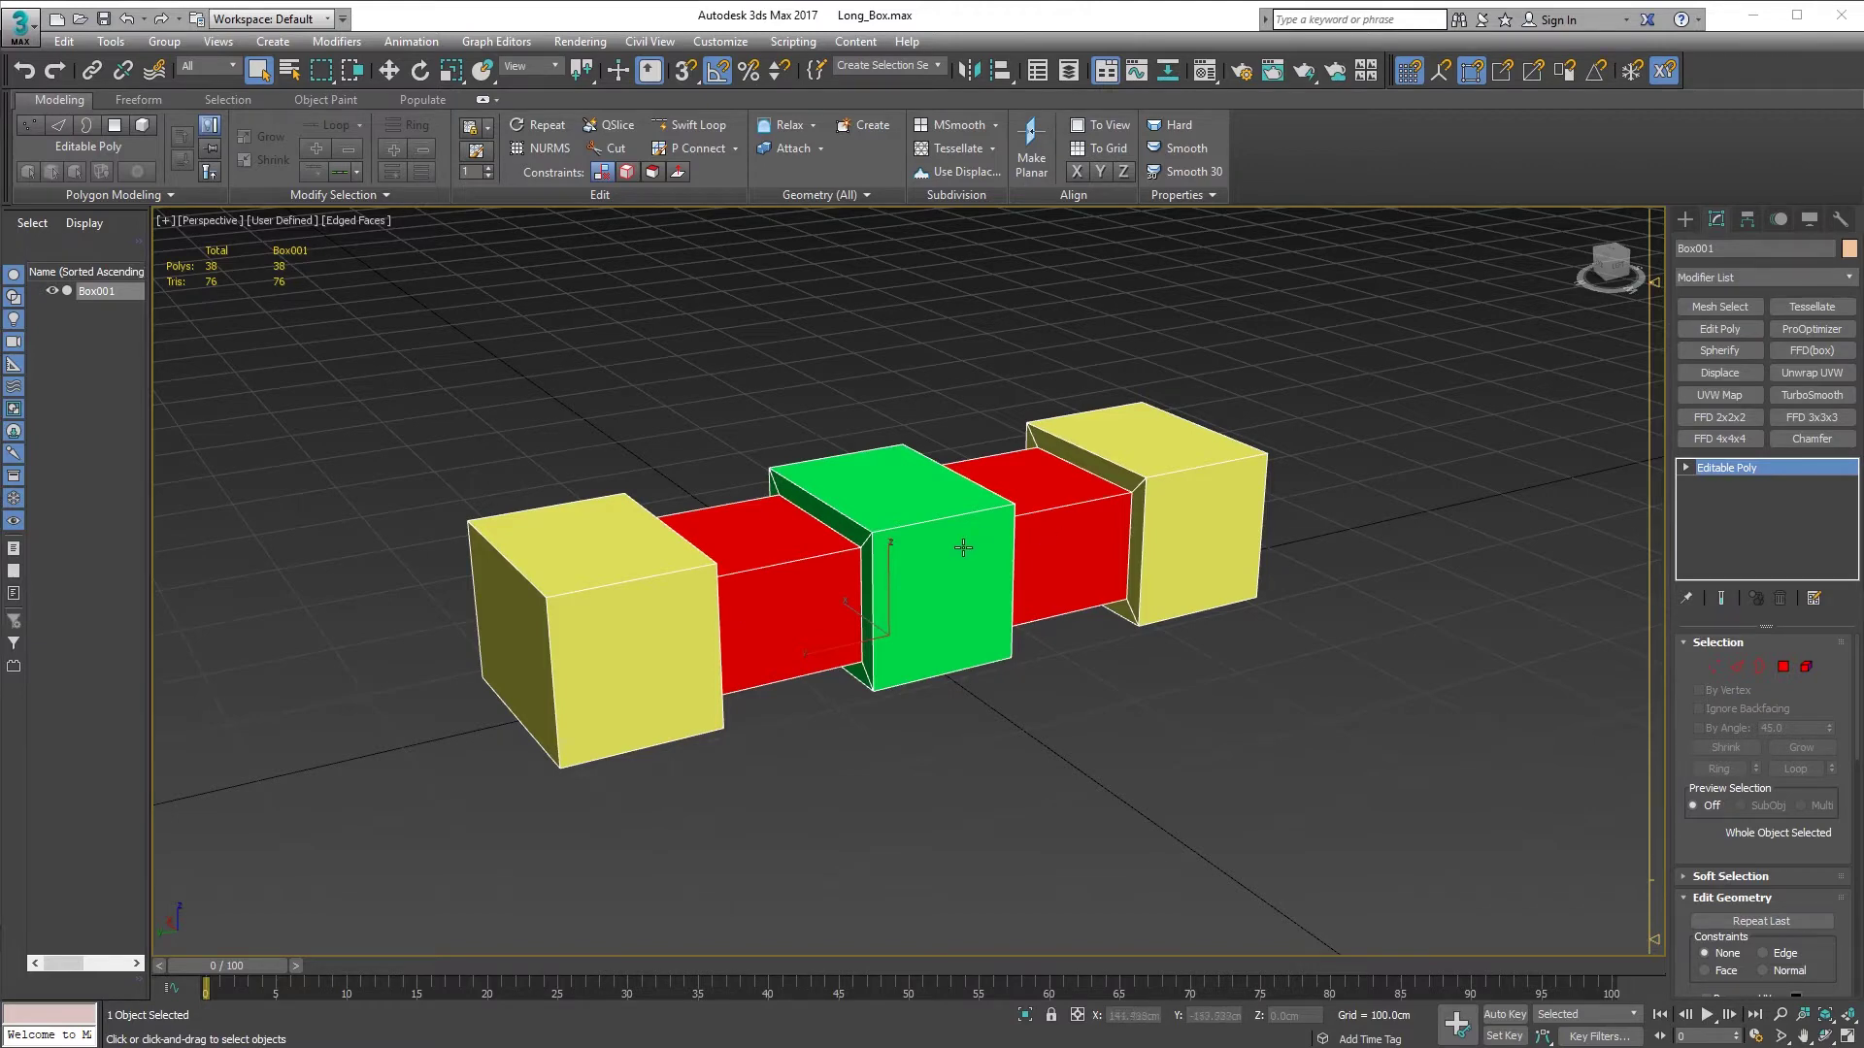
# Orbit, zoom and pan around the long box chain to inspect it from several angles
pyautogui.keyDown('alt'); pyautogui.moveTo(1063, 542); pyautogui.dragTo(908, 568, button='middle'); pyautogui.keyUp('alt')
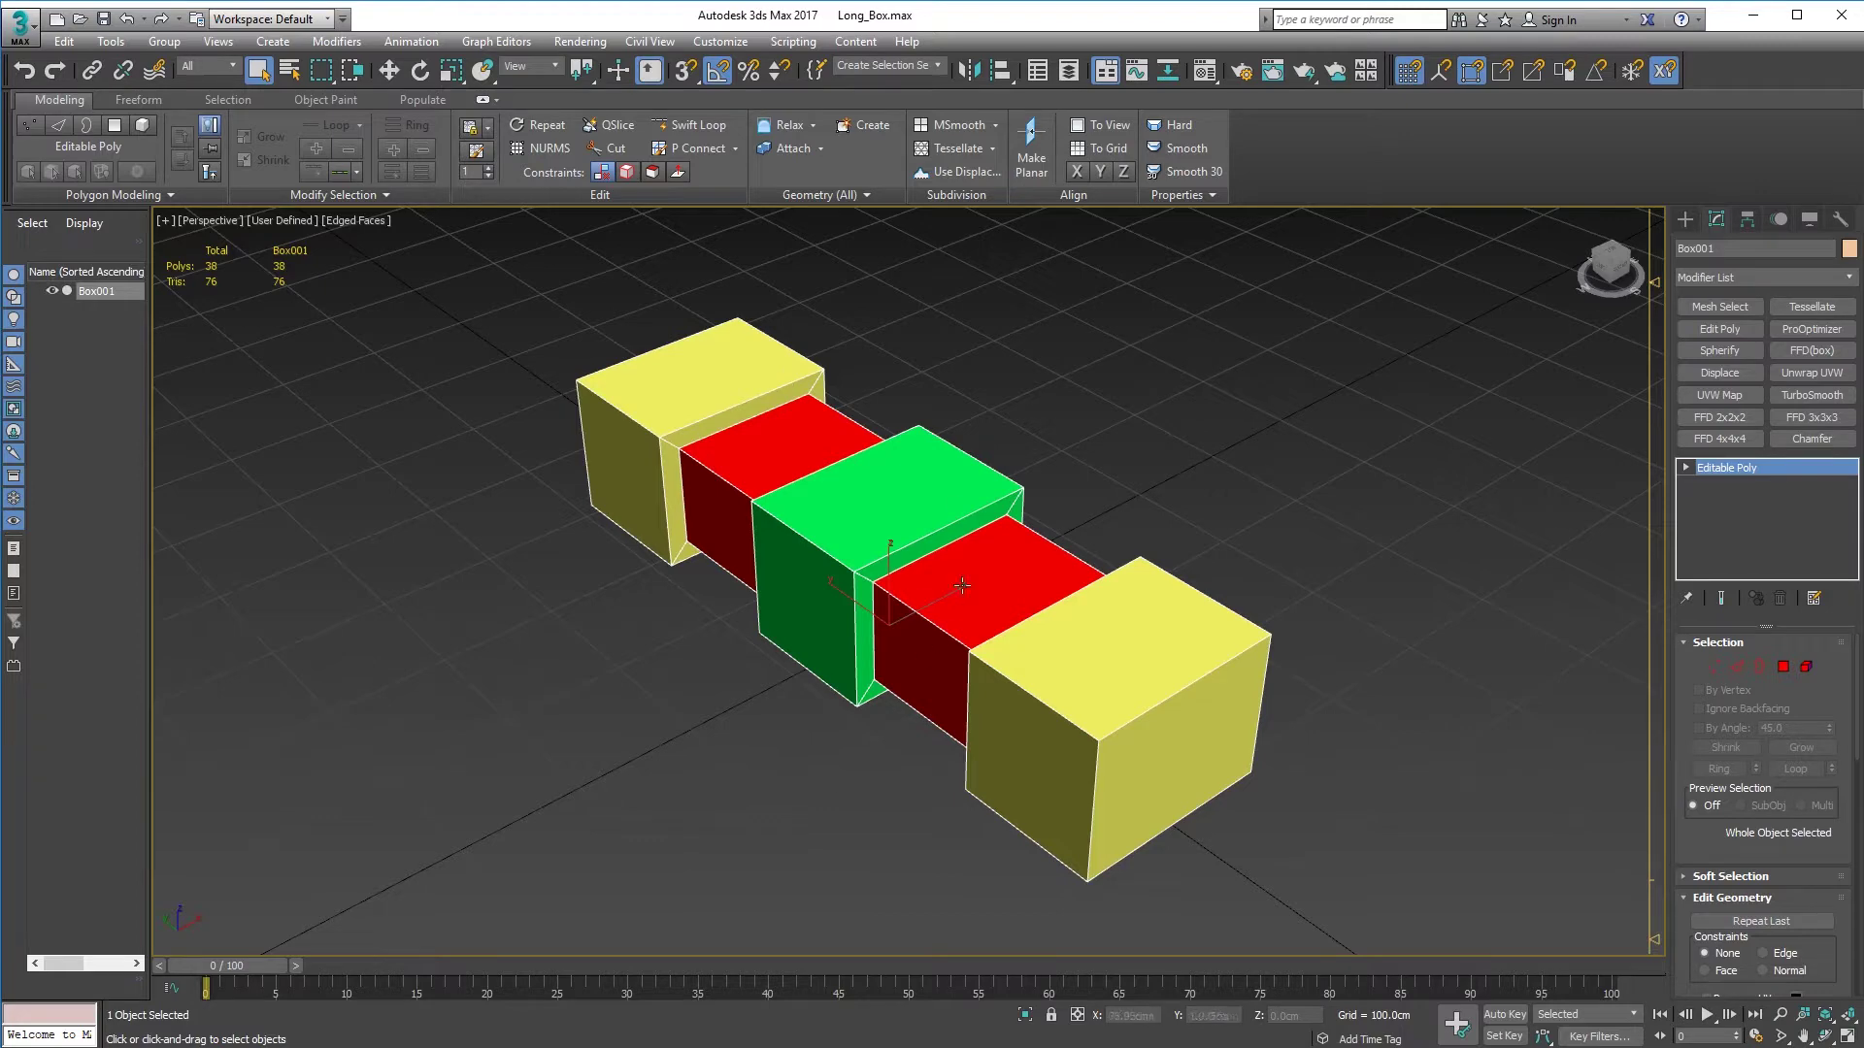
pyautogui.keyDown('alt'); pyautogui.moveTo(841, 720); pyautogui.dragTo(904, 695, button='middle'); pyautogui.keyUp('alt')
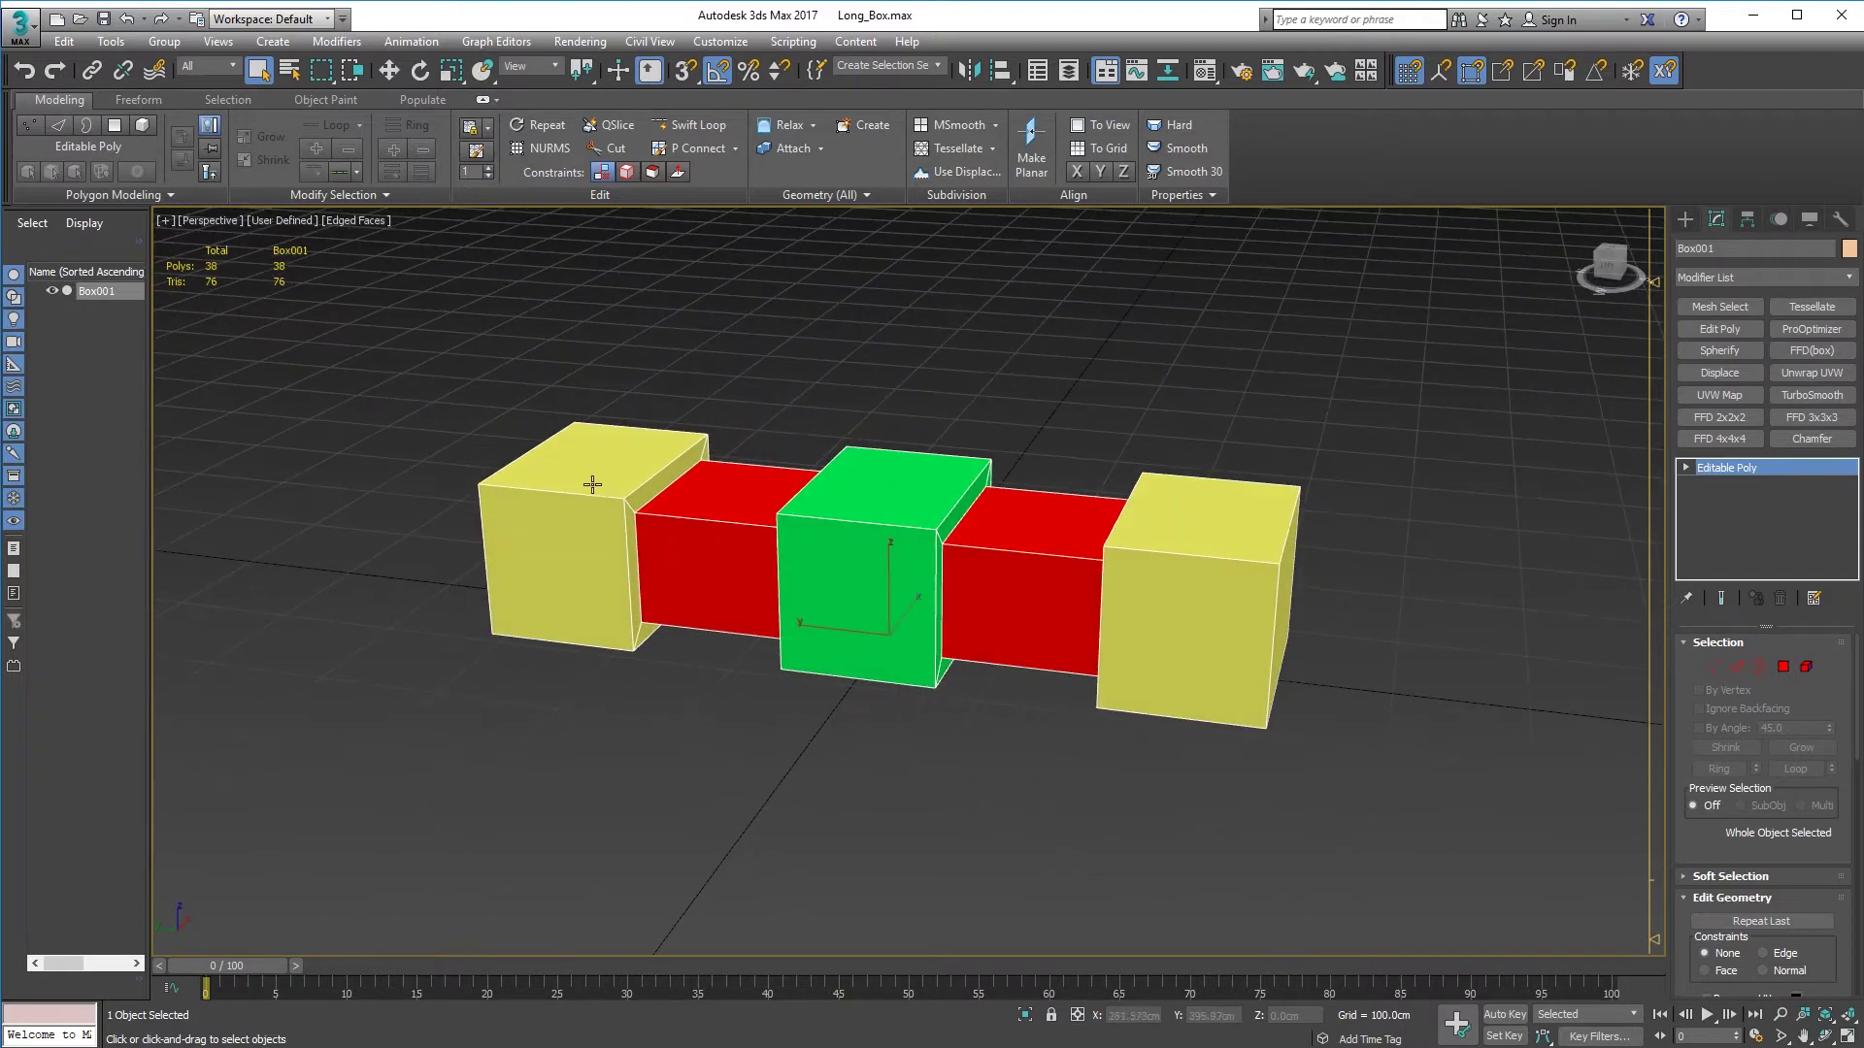
pyautogui.keyDown('alt'); pyautogui.moveTo(713, 618); pyautogui.dragTo(775, 632, button='middle'); pyautogui.keyUp('alt')
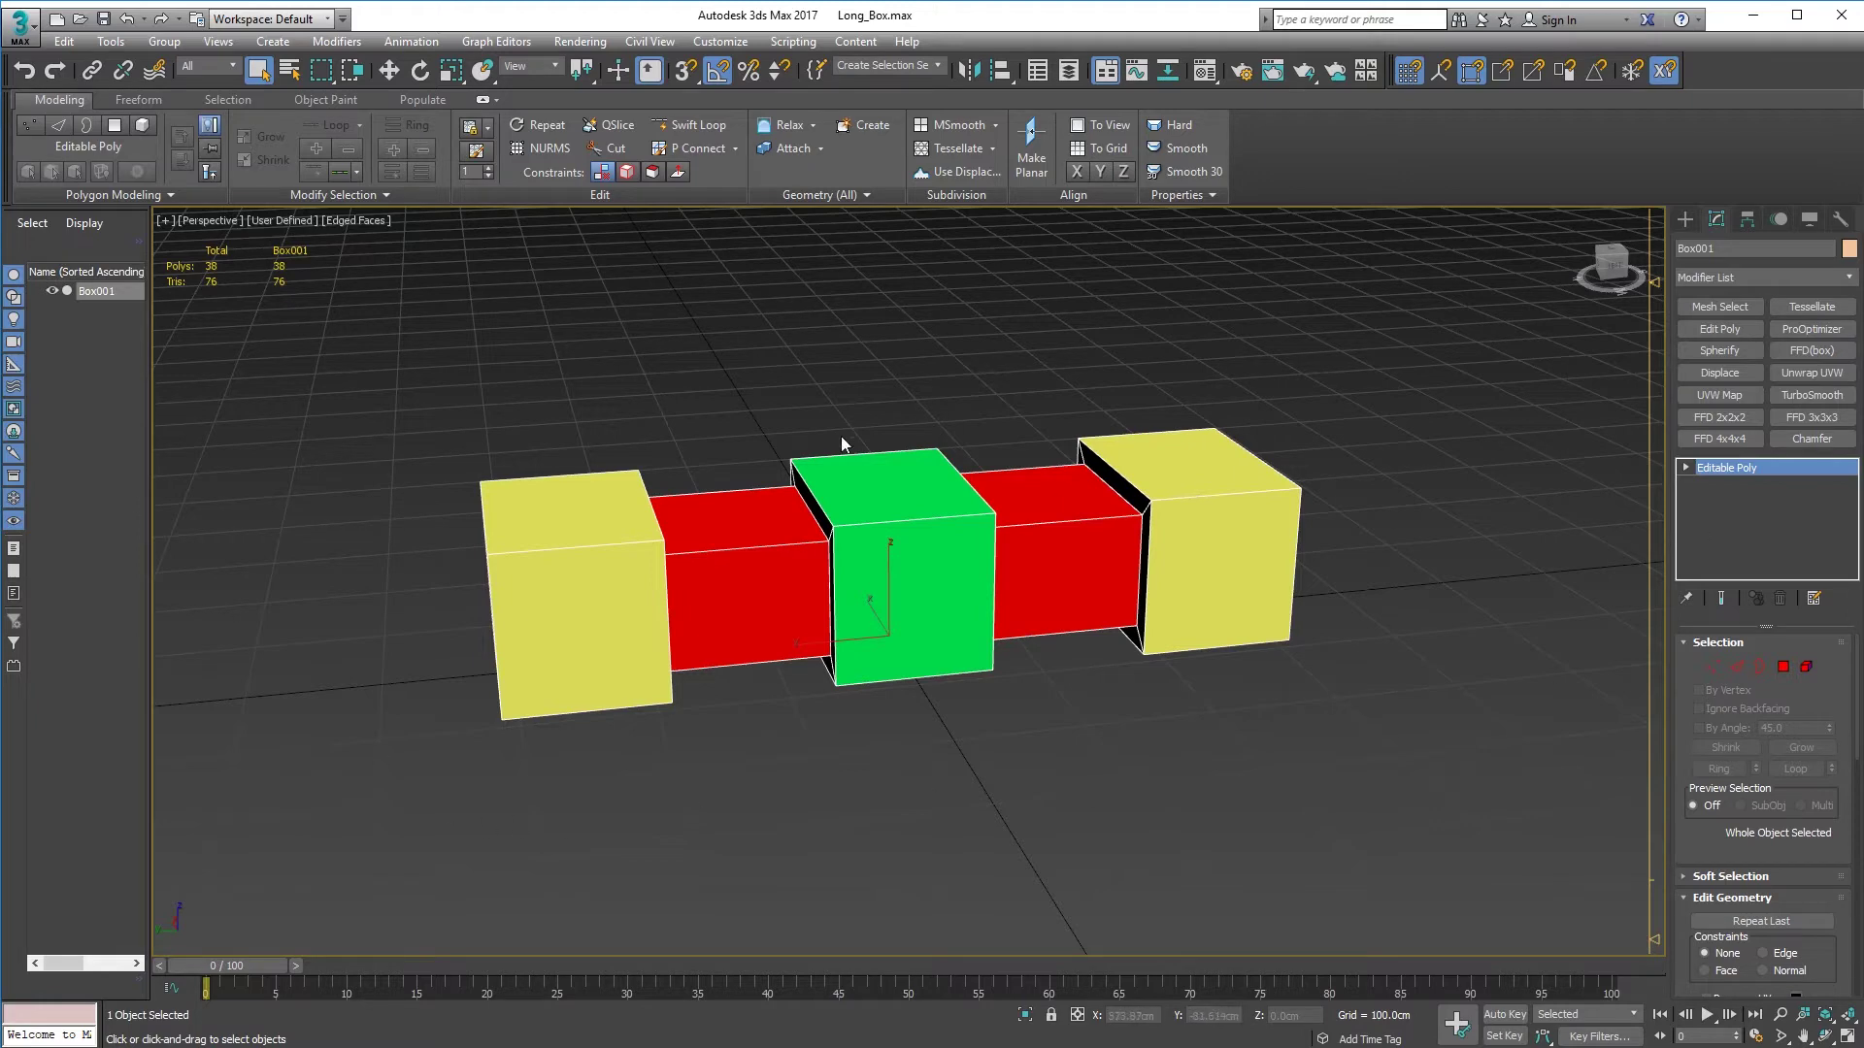
pyautogui.keyDown('alt'); pyautogui.moveTo(829, 464); pyautogui.dragTo(841, 505, button='middle'); pyautogui.keyUp('alt')
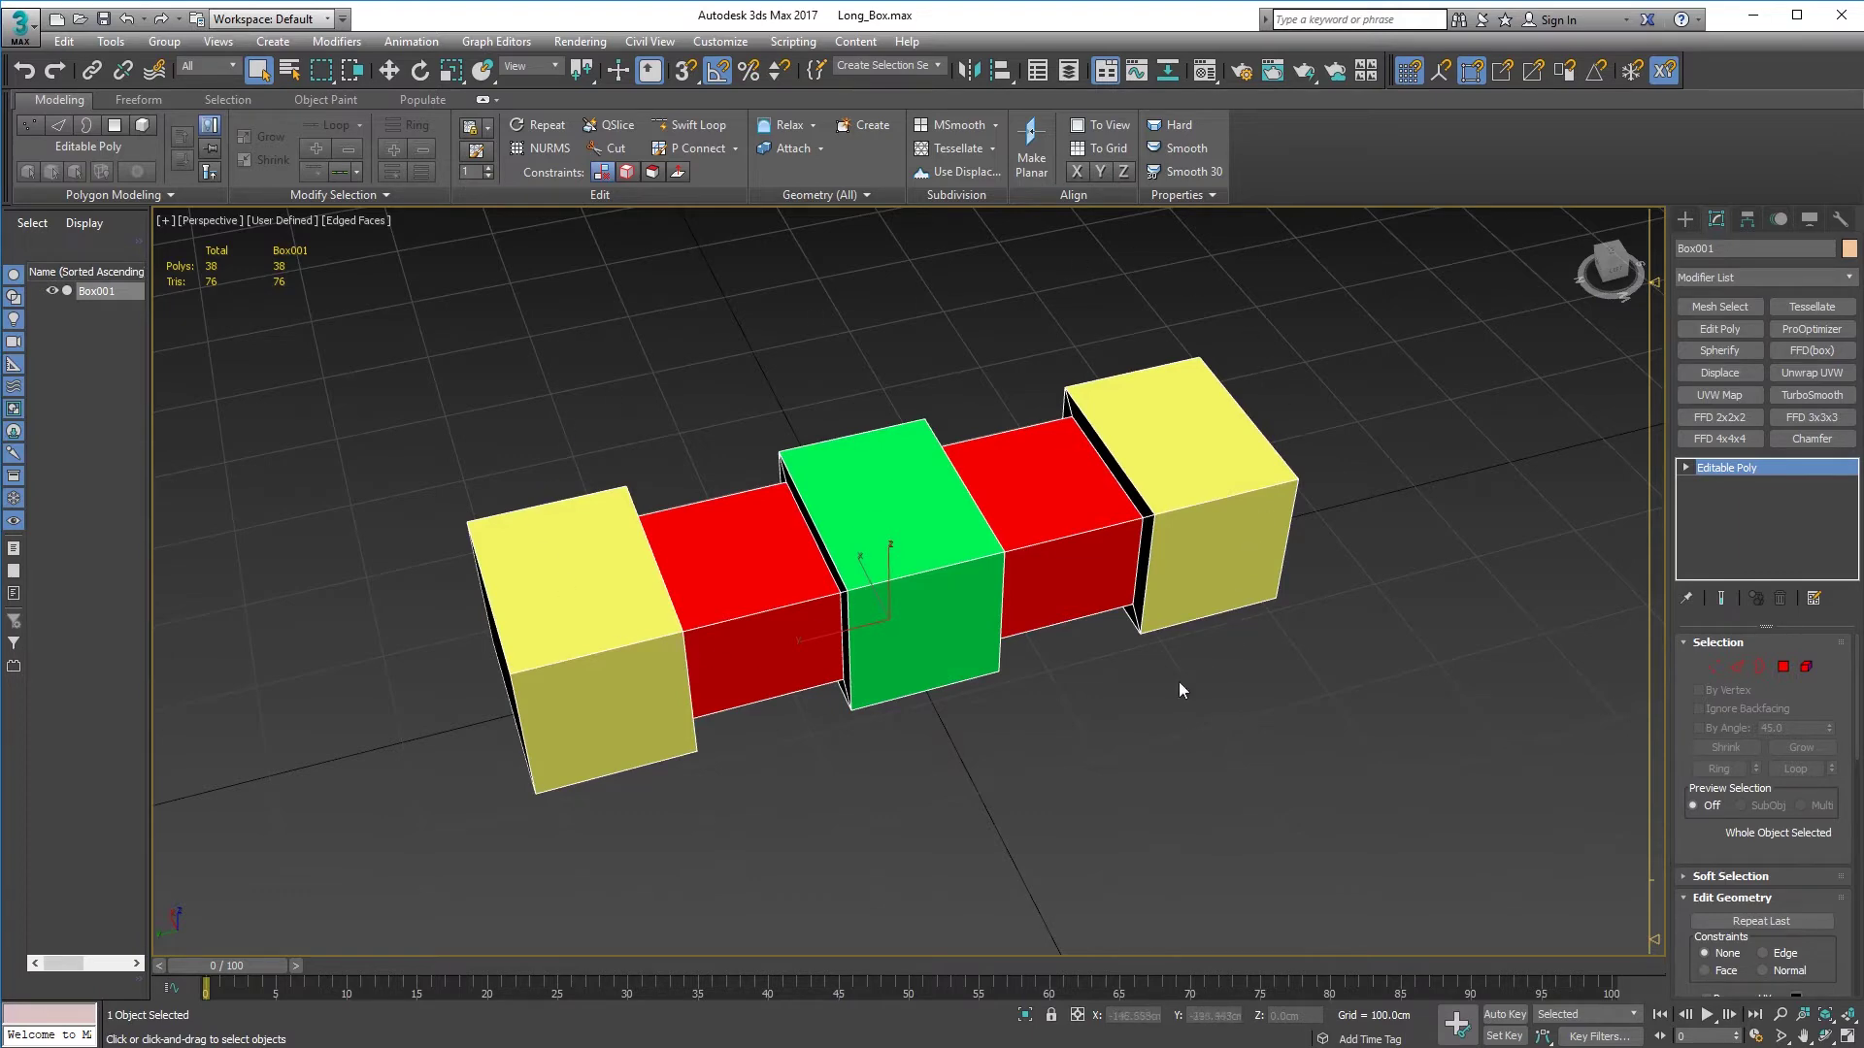
pyautogui.keyDown('alt'); pyautogui.moveTo(875, 549); pyautogui.dragTo(1181, 649, button='middle'); pyautogui.keyUp('alt')
pyautogui.scroll(5, 884, 609)
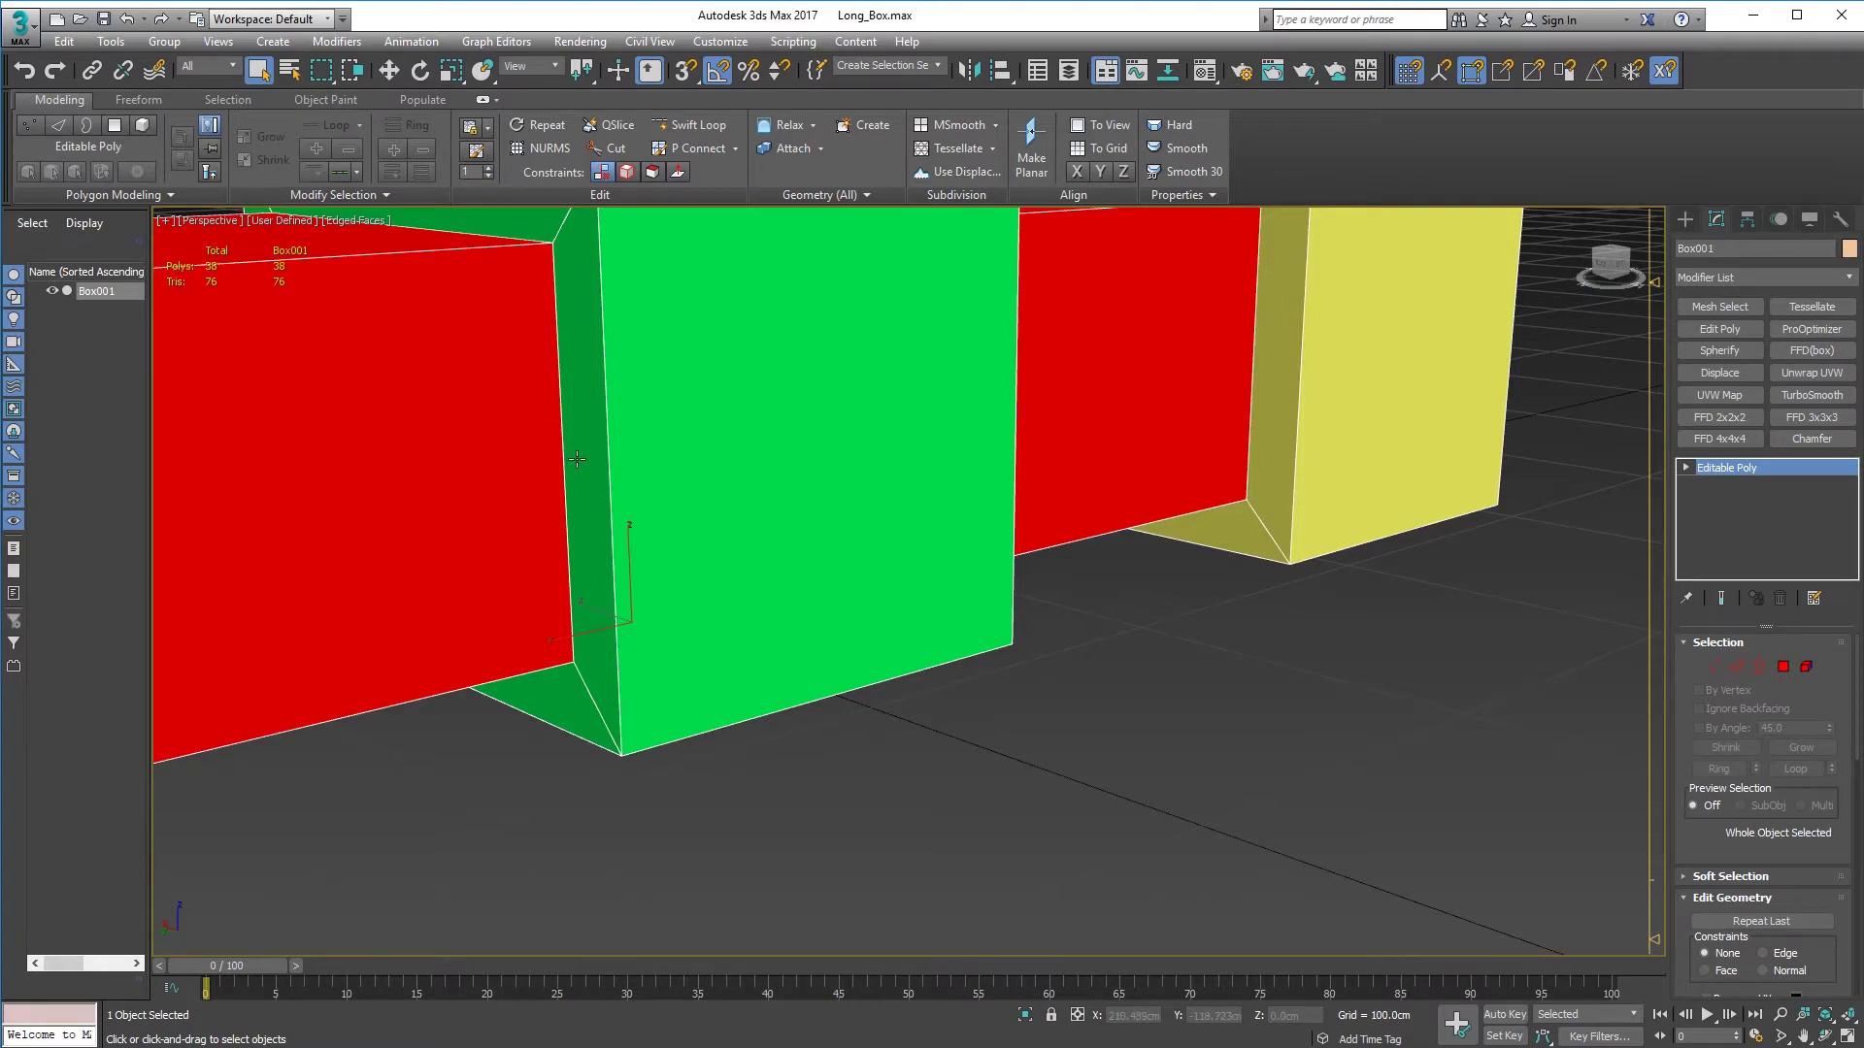
pyautogui.scroll(-10, 577, 459)
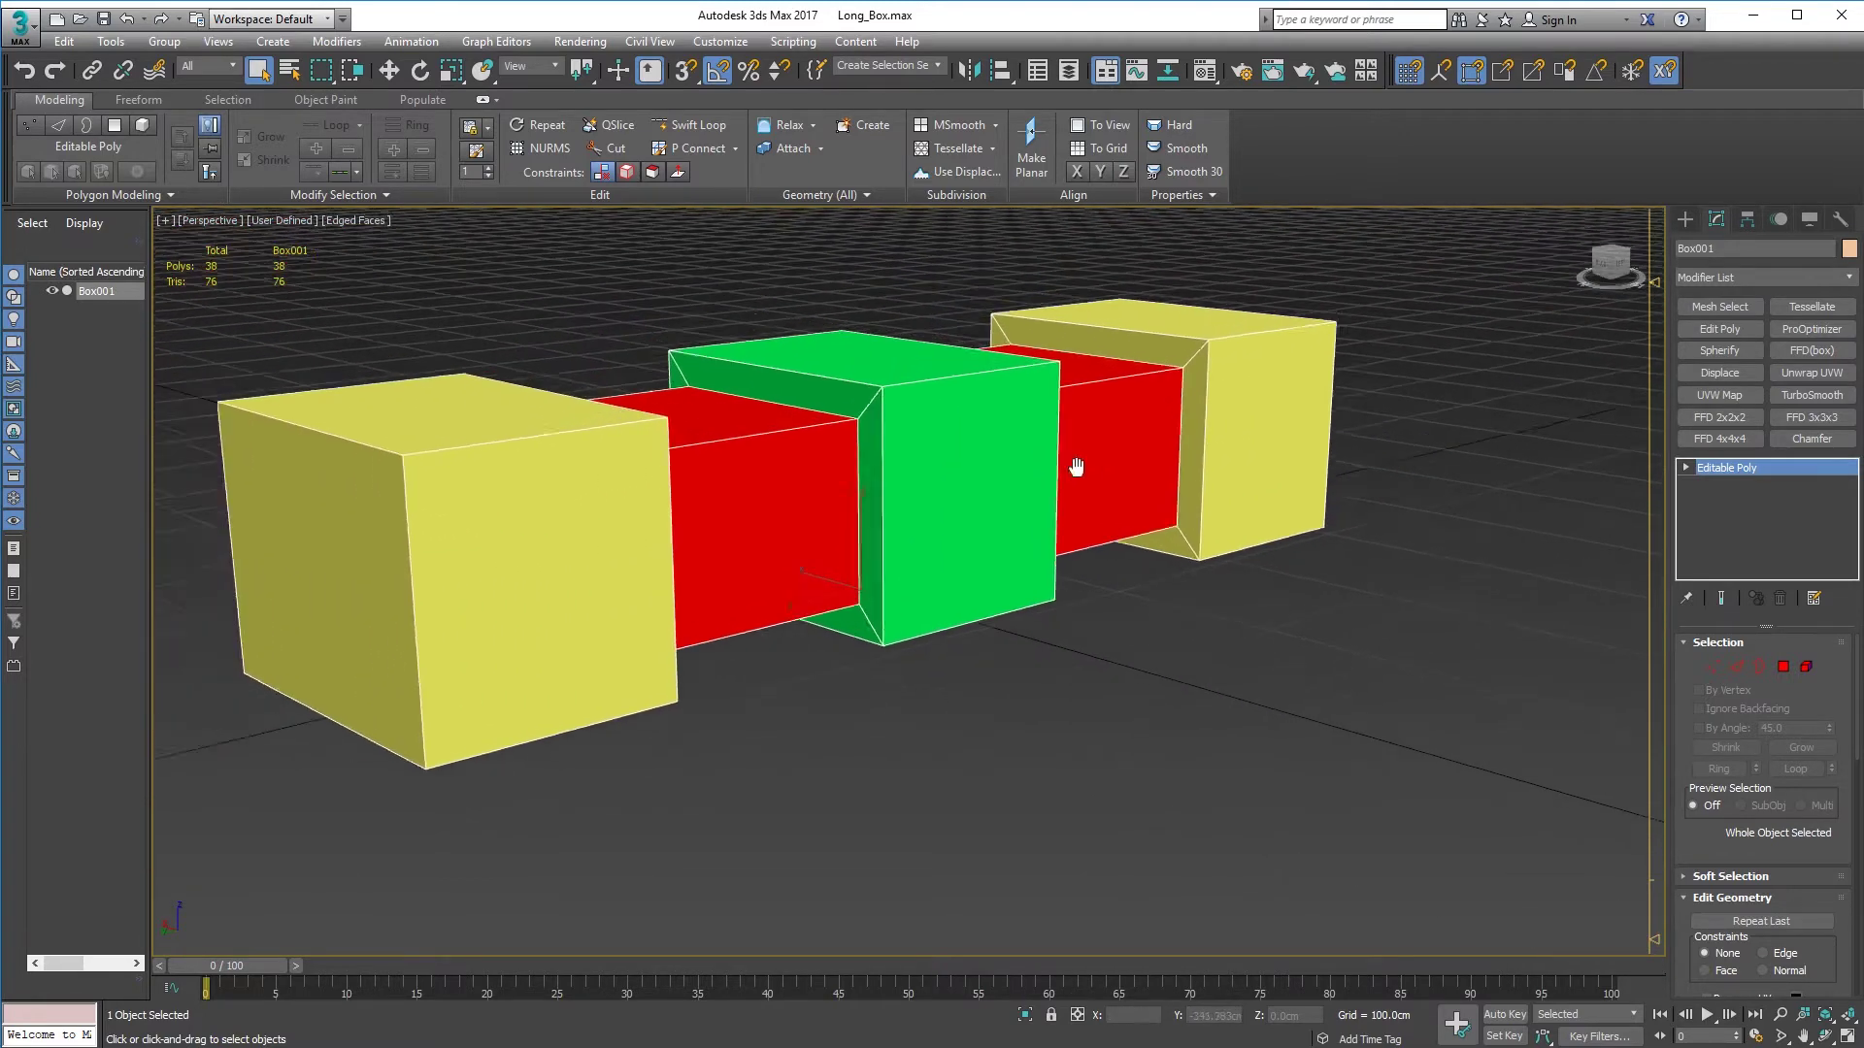
pyautogui.scroll(-4, 1047, 487)
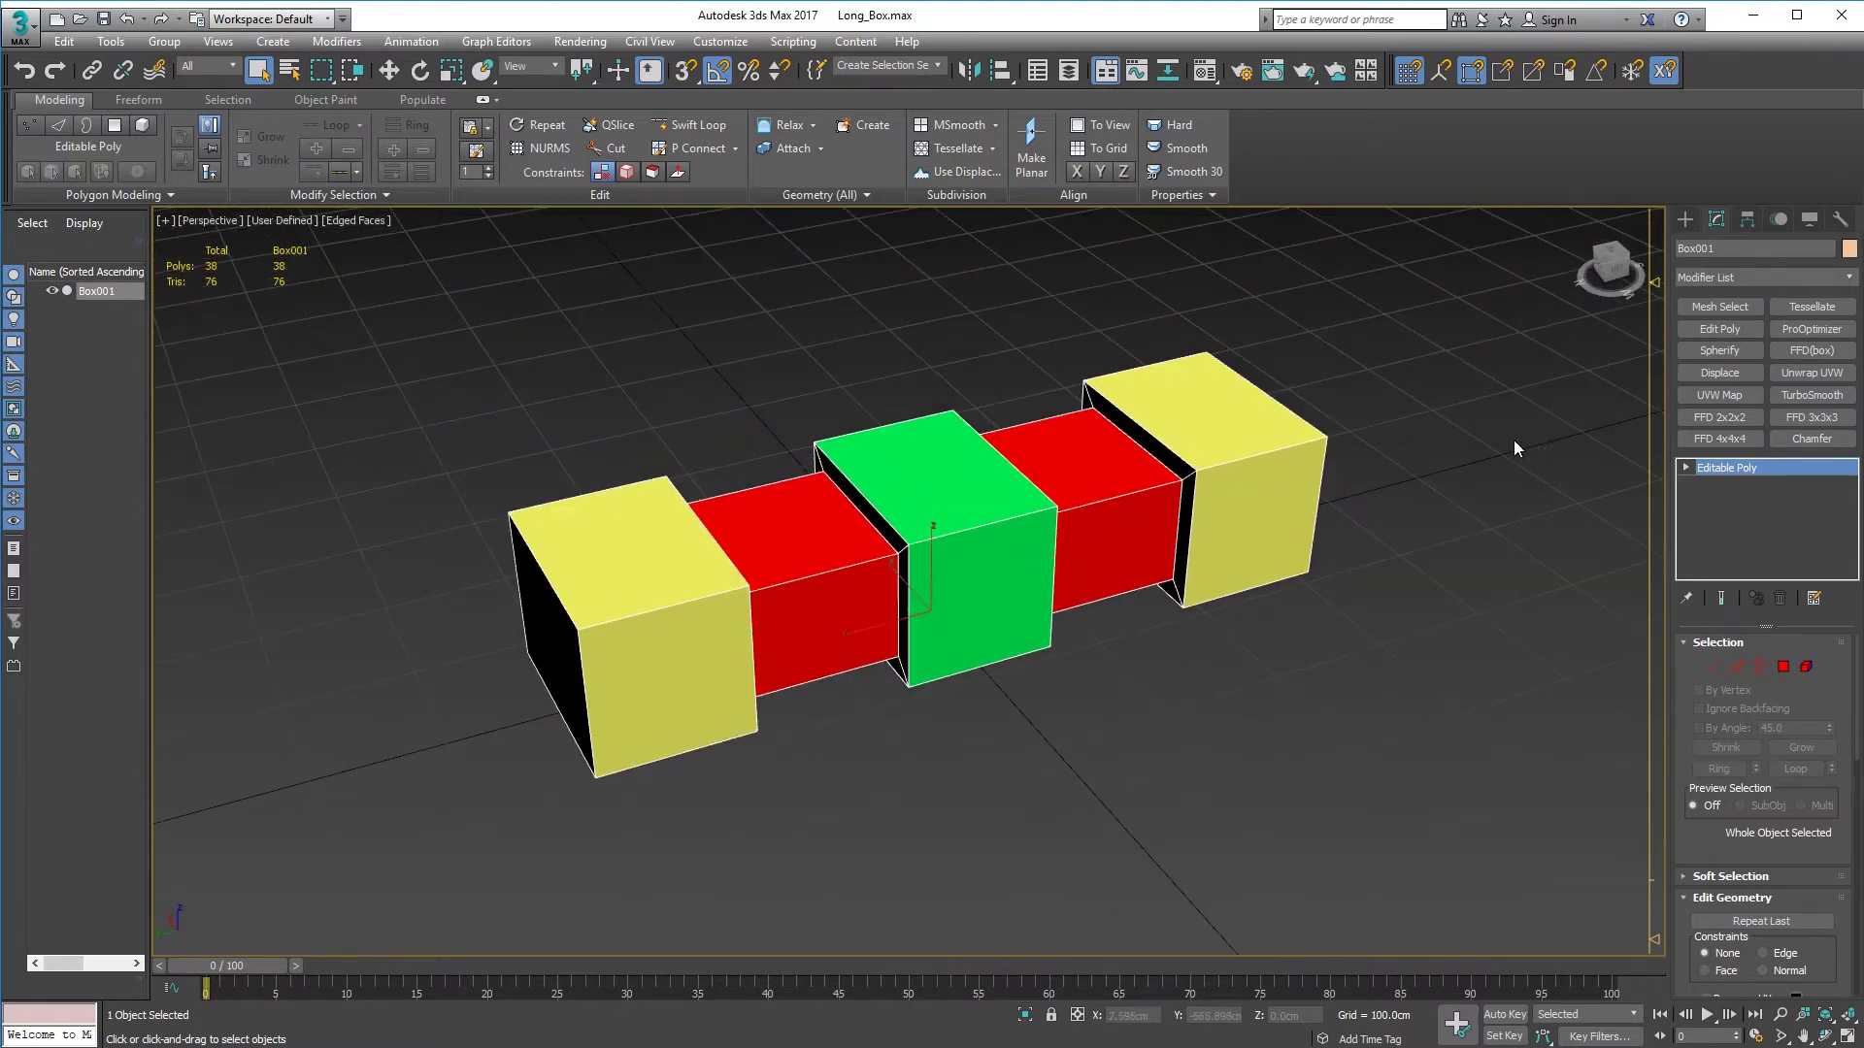
pyautogui.moveTo(1116, 522); pyautogui.dragTo(1092, 513, button='middle')
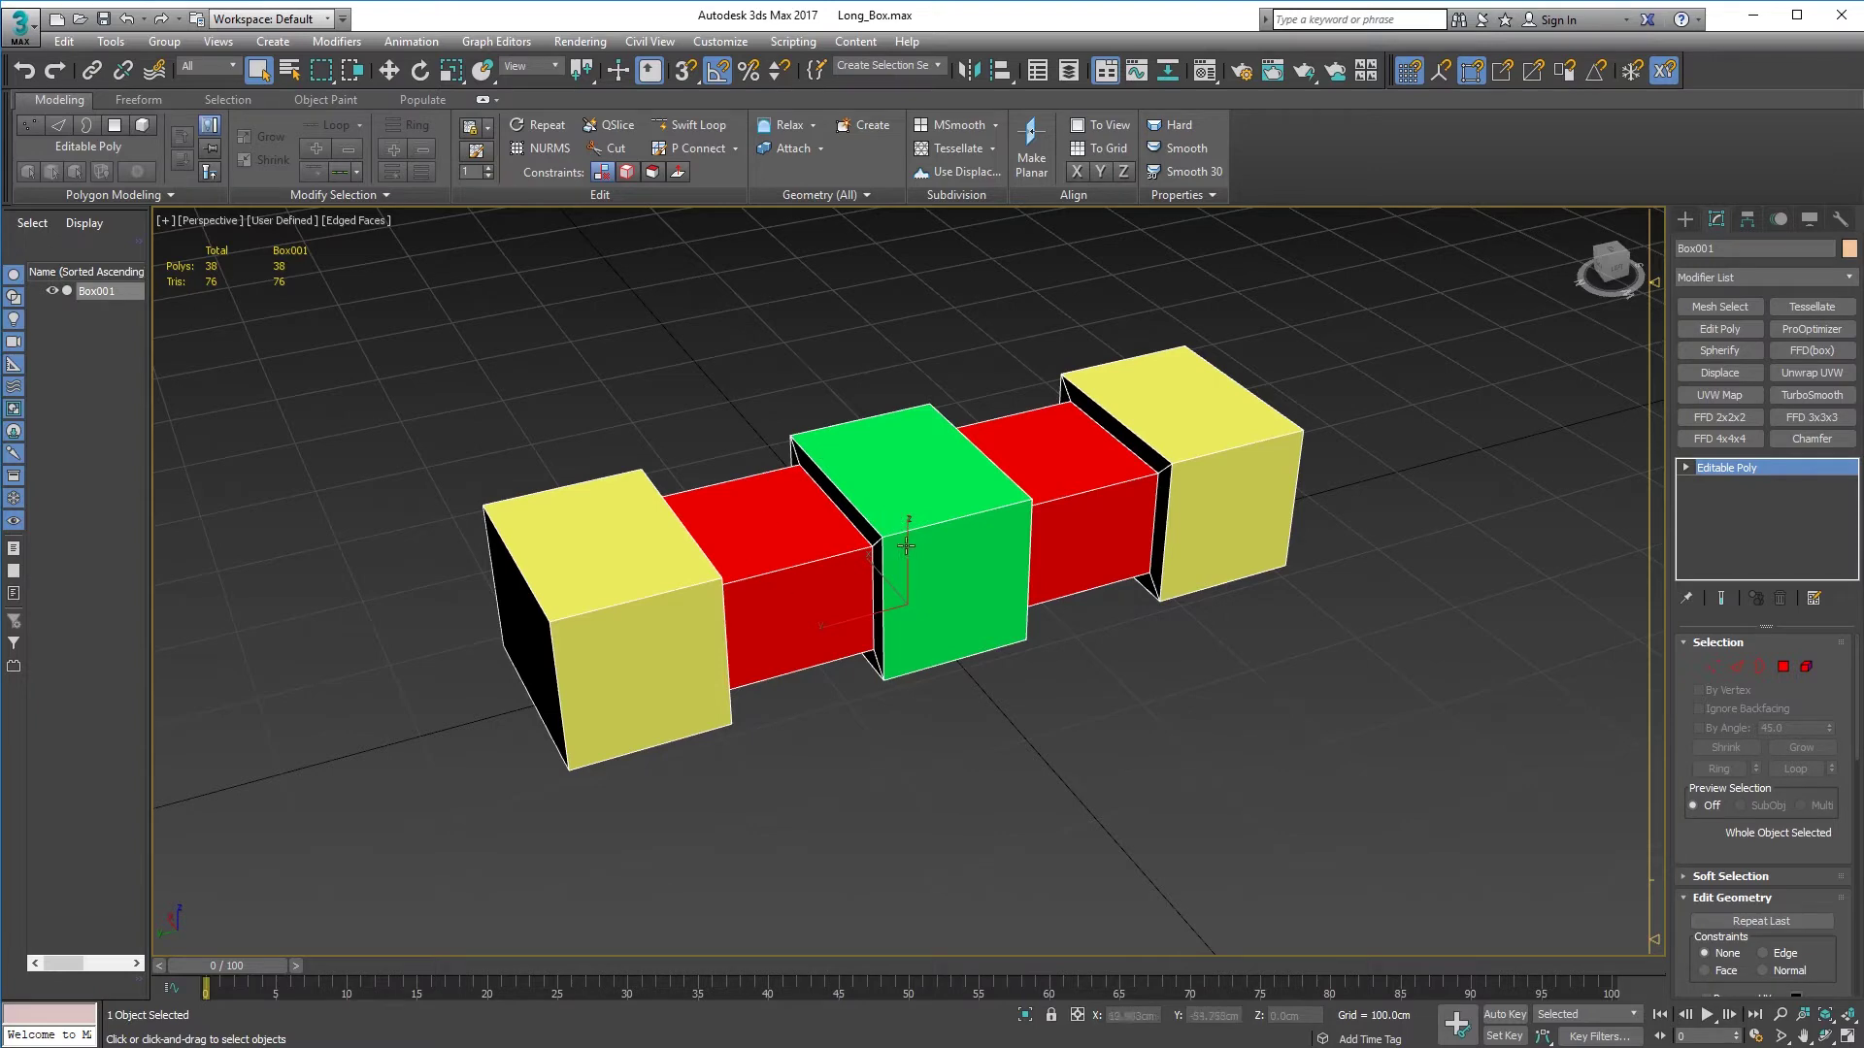
pyautogui.keyDown('alt'); pyautogui.moveTo(948, 592); pyautogui.dragTo(981, 571, button='middle'); pyautogui.keyUp('alt')
pyautogui.keyDown('alt'); pyautogui.moveTo(1154, 520); pyautogui.dragTo(1143, 418, button='middle'); pyautogui.keyUp('alt')
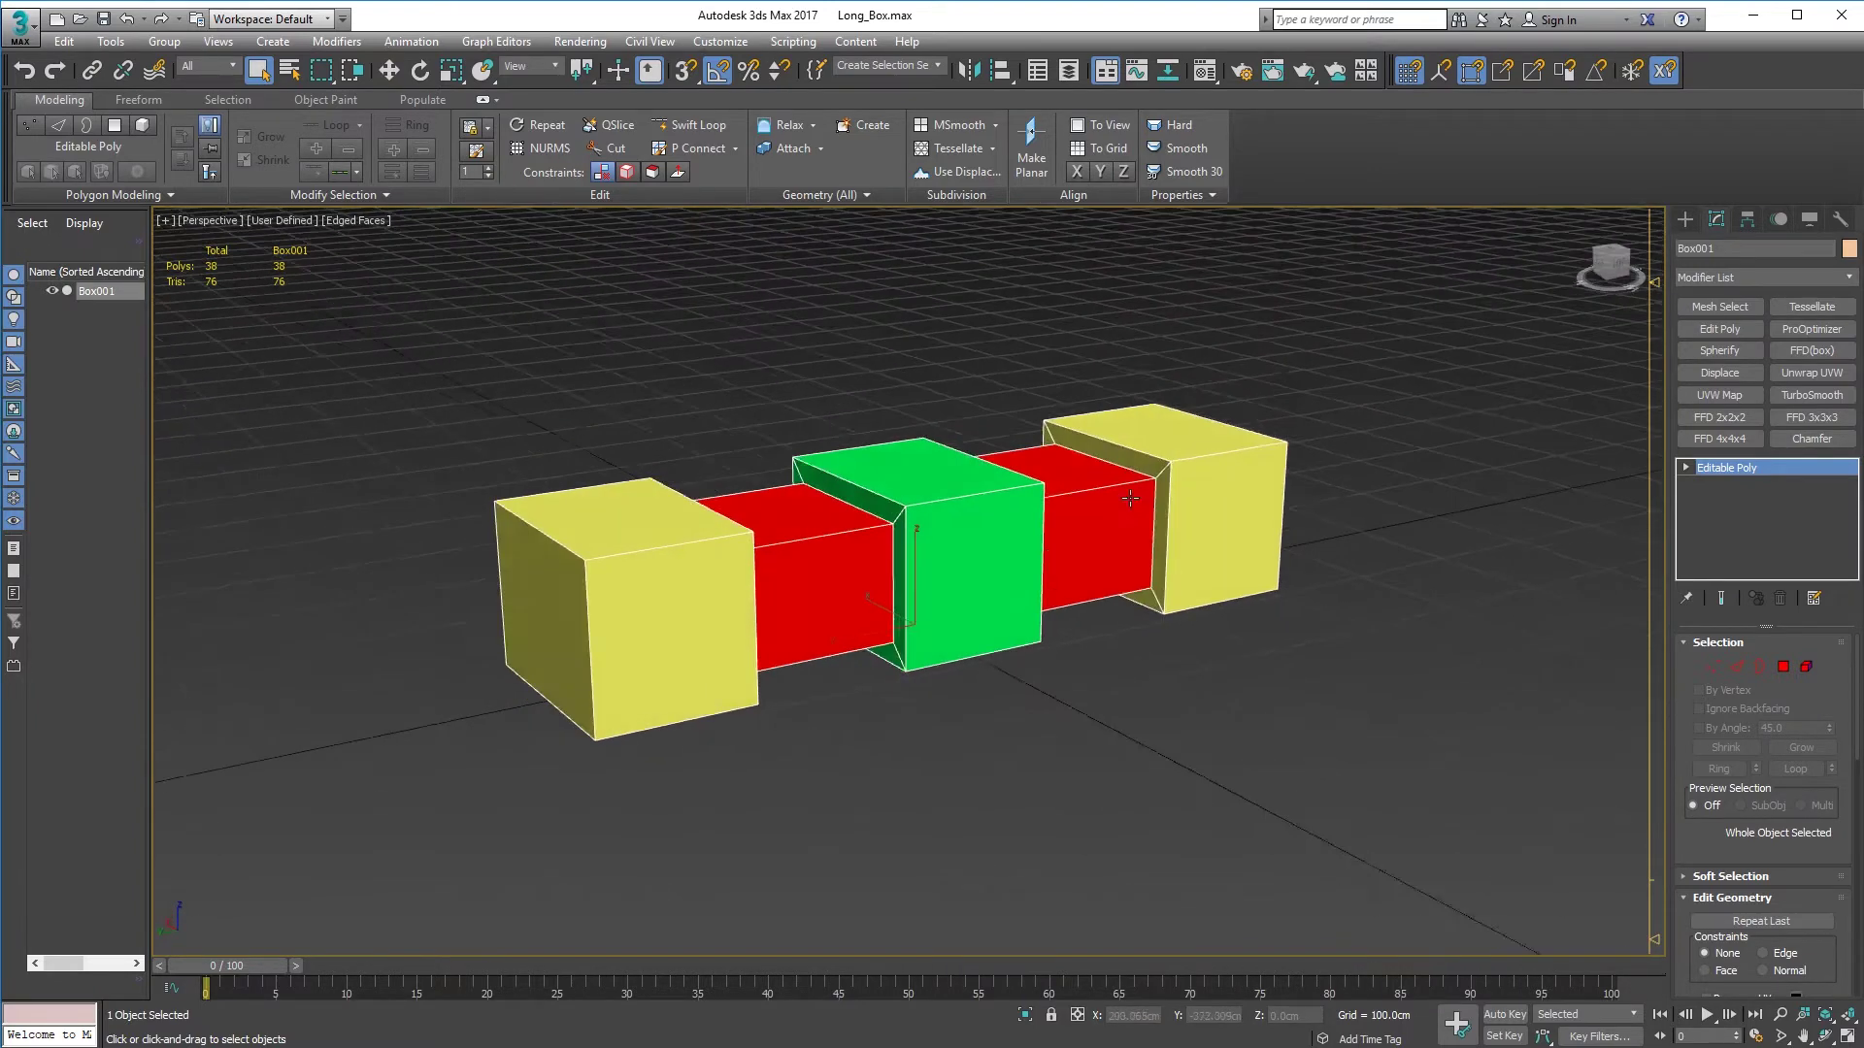
pyautogui.keyDown('alt'); pyautogui.moveTo(976, 402); pyautogui.dragTo(973, 444, button='middle'); pyautogui.keyUp('alt')
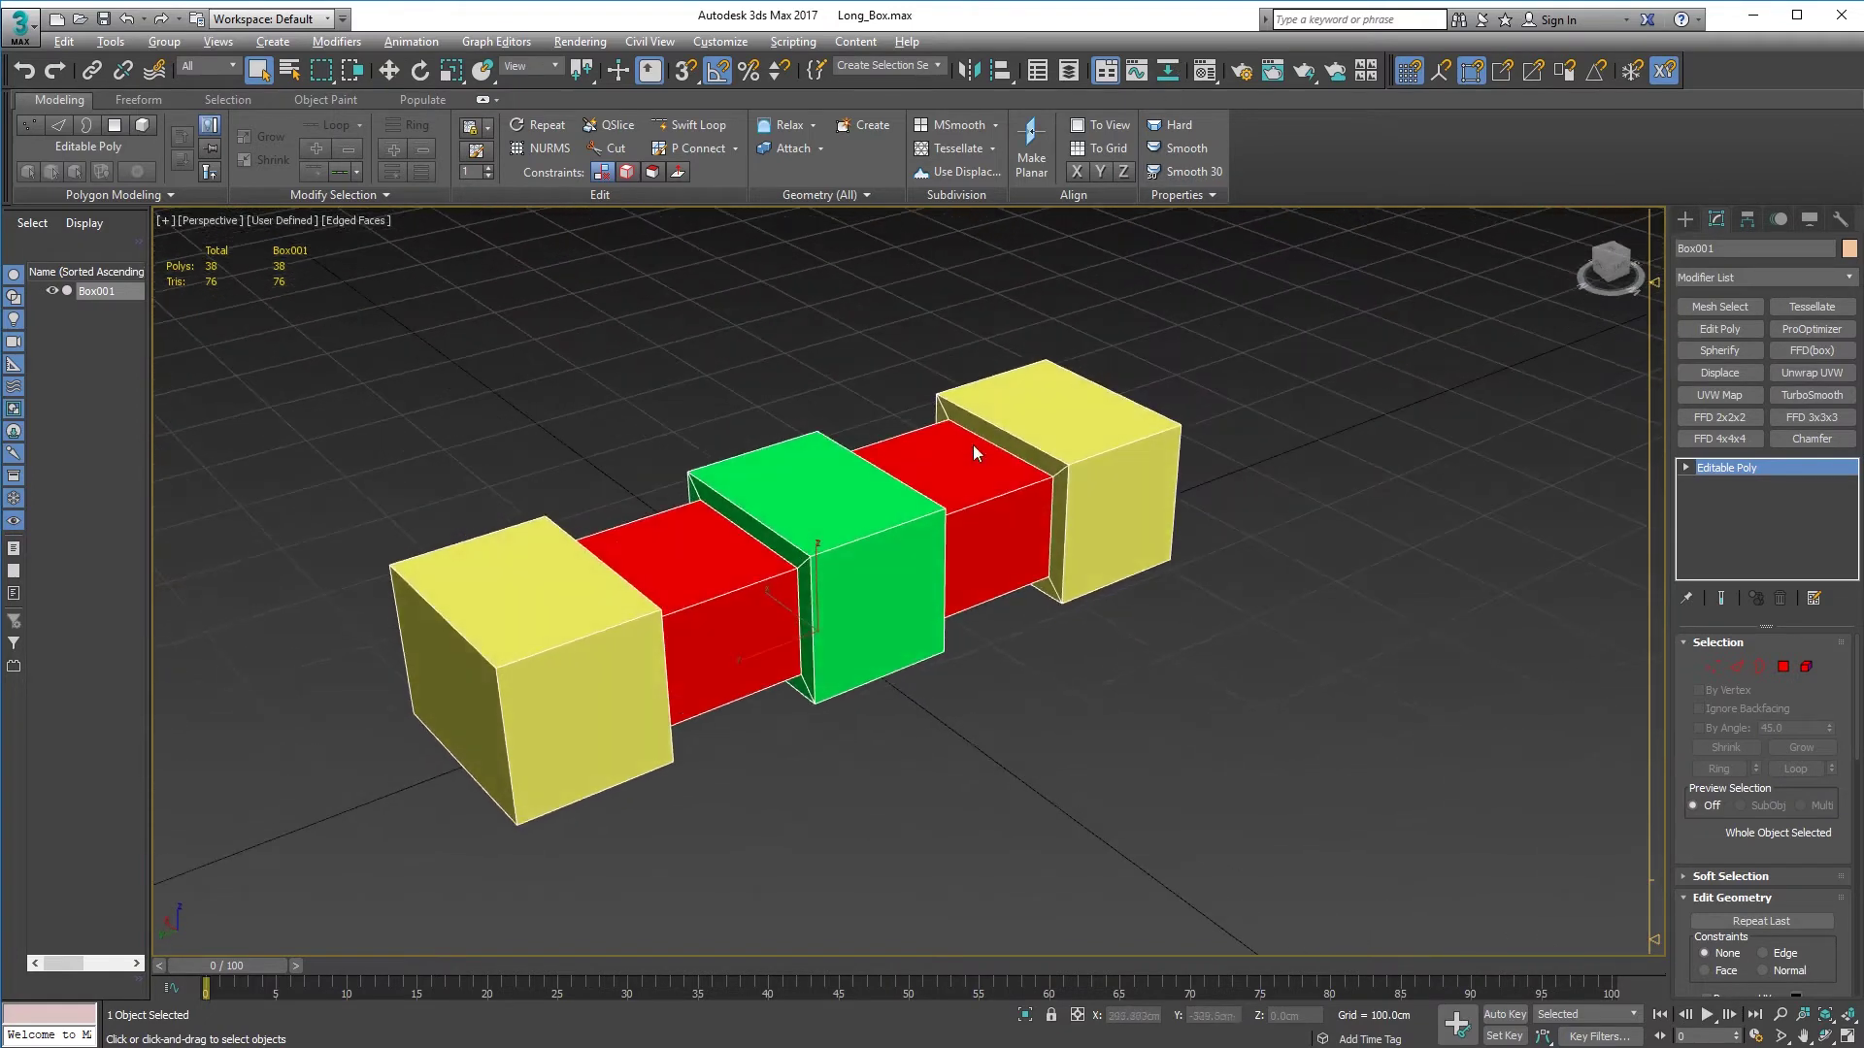
# Open the Material Editor showing the Long Box Wood, Metal and Cloth sub-materials
pyautogui.click(1204, 71)
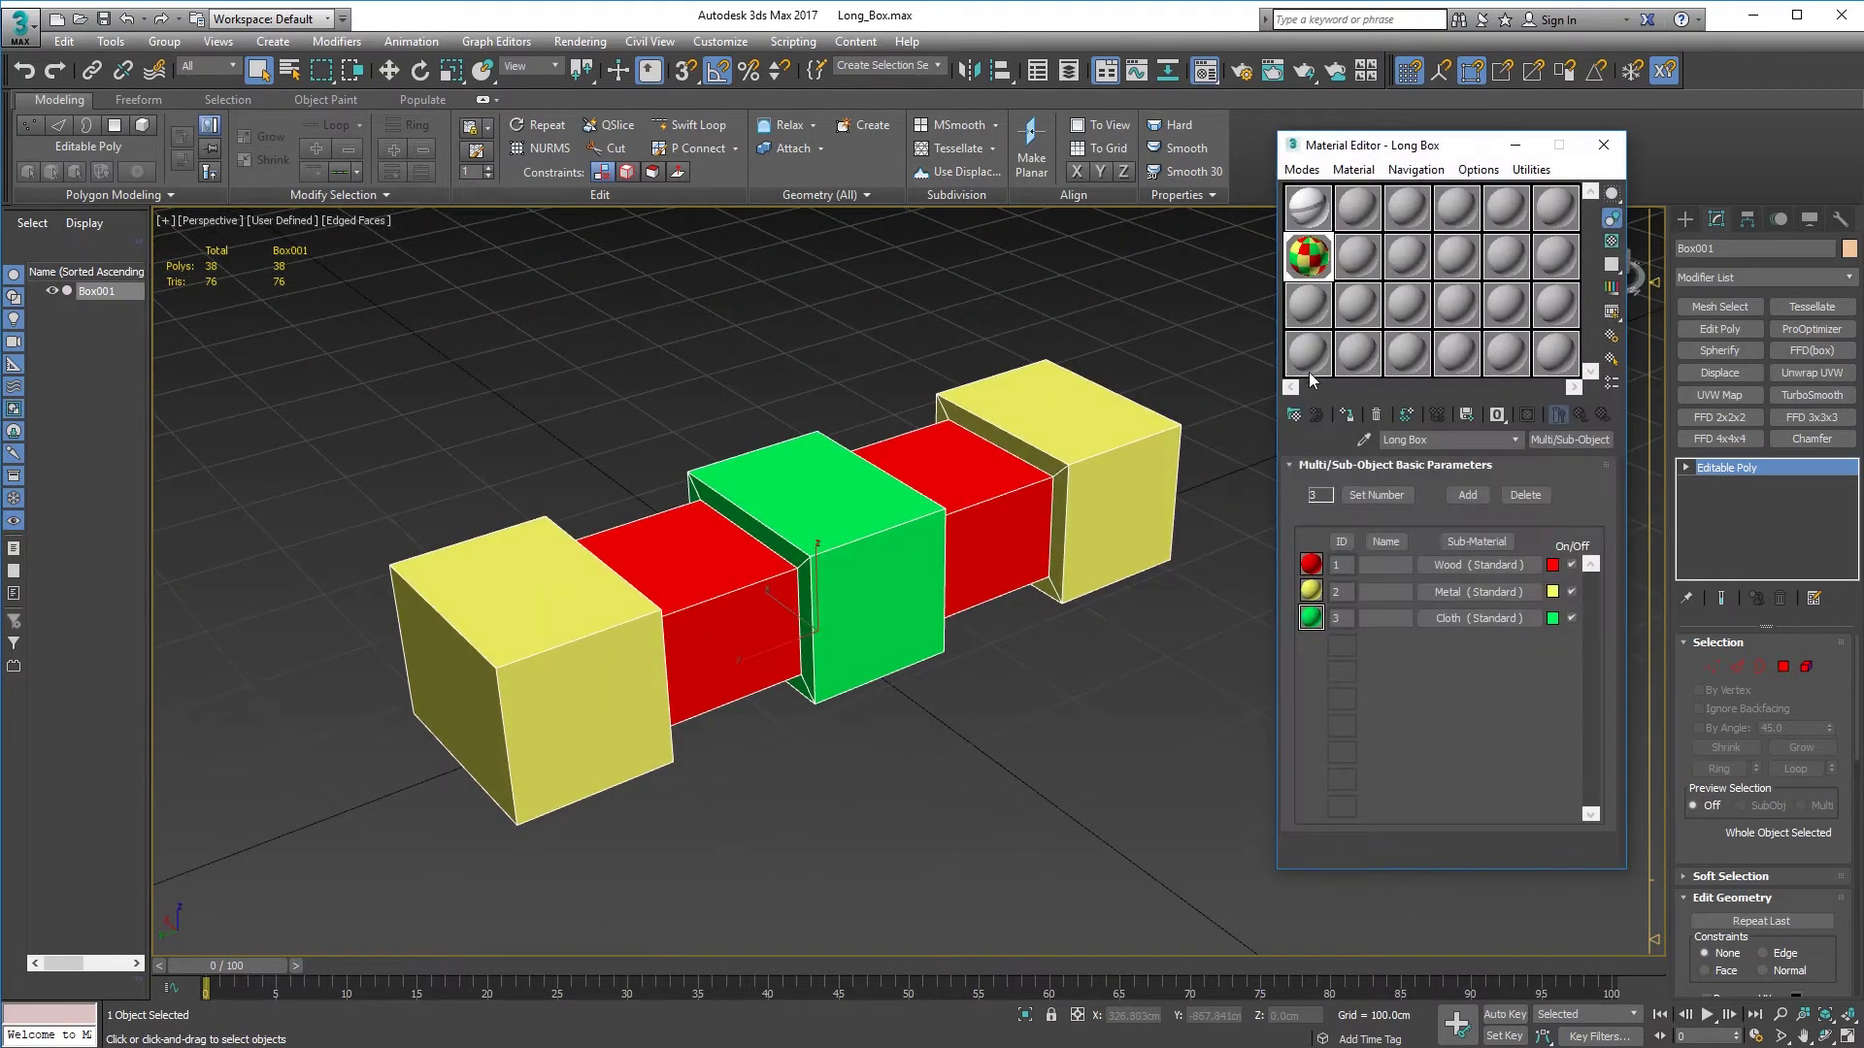
pyautogui.moveTo(1067, 507); pyautogui.dragTo(976, 490, button='middle')
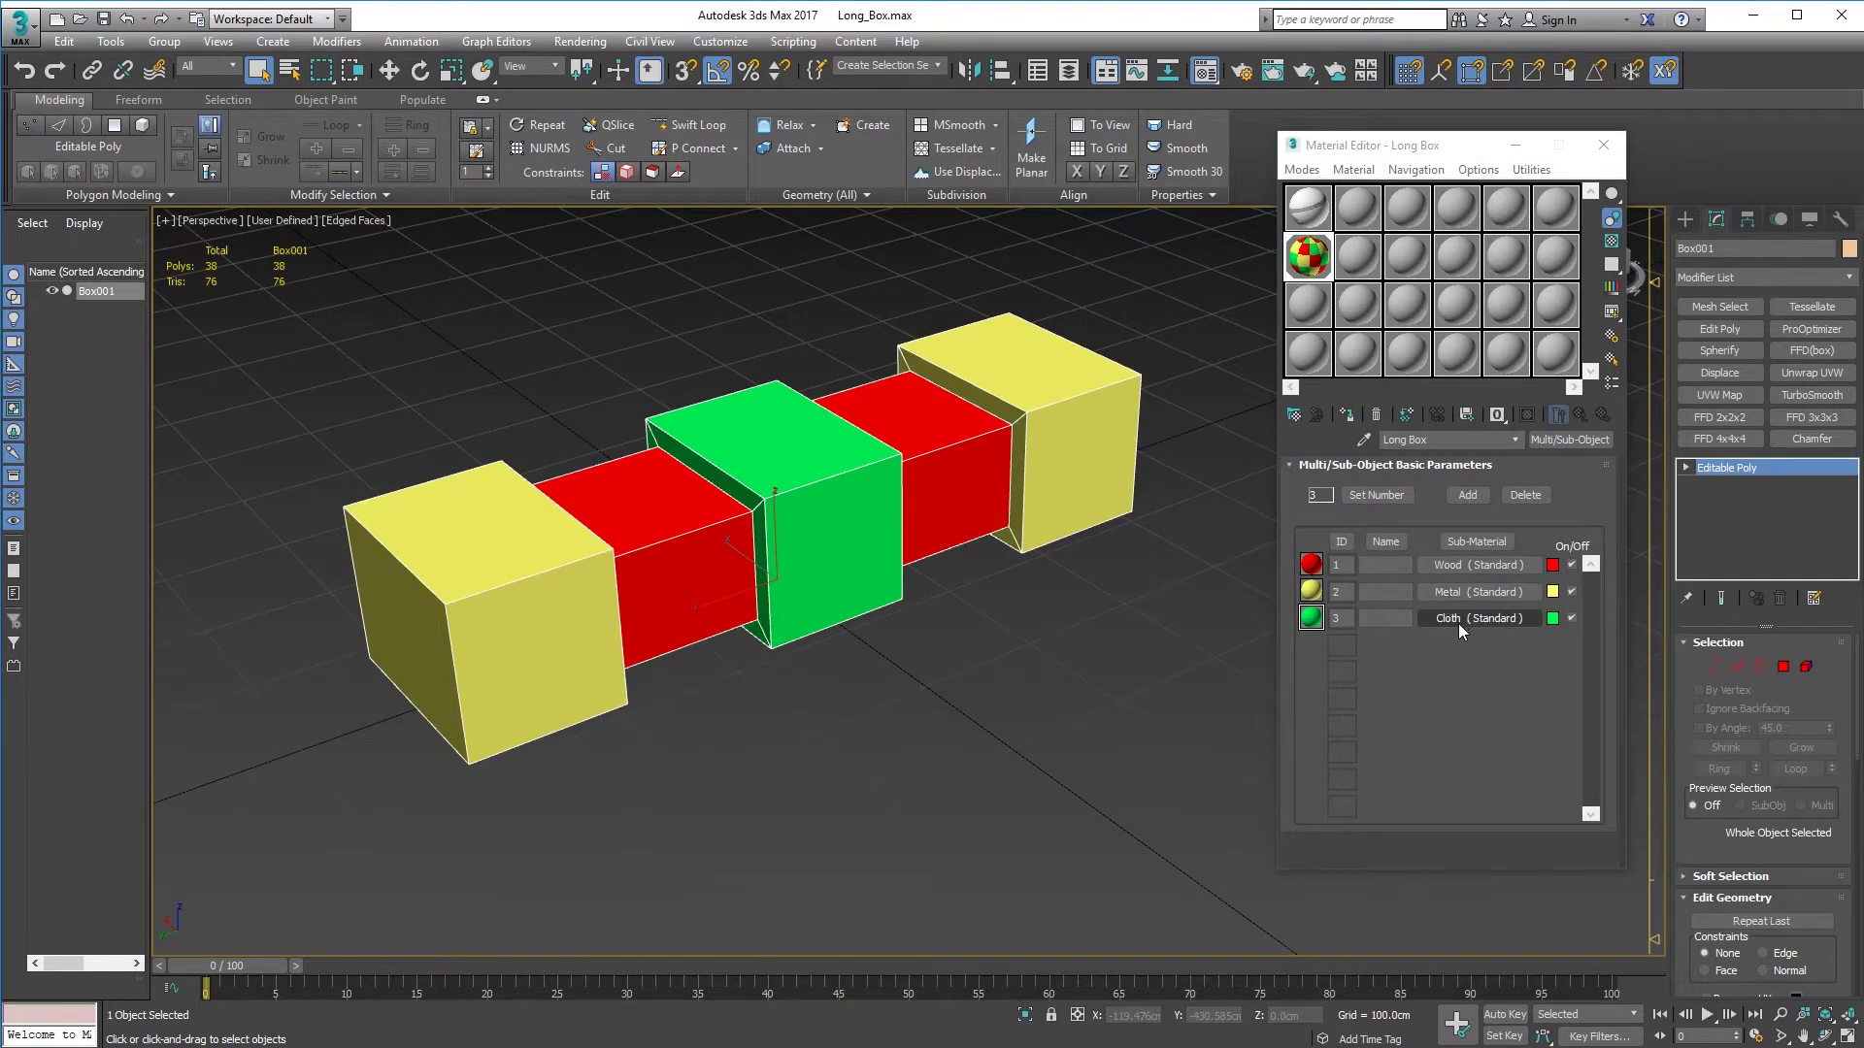
pyautogui.keyDown('alt'); pyautogui.moveTo(947, 697); pyautogui.dragTo(1011, 706, button='middle'); pyautogui.keyUp('alt')
pyautogui.keyDown('alt'); pyautogui.moveTo(975, 592); pyautogui.dragTo(907, 583, button='middle'); pyautogui.keyUp('alt')
pyautogui.moveTo(823, 412); pyautogui.dragTo(844, 408, button='middle')
# Start an FBX export to the YouTube_Videos folder with the file name Long_Box_ID
pyautogui.click(37, 32)
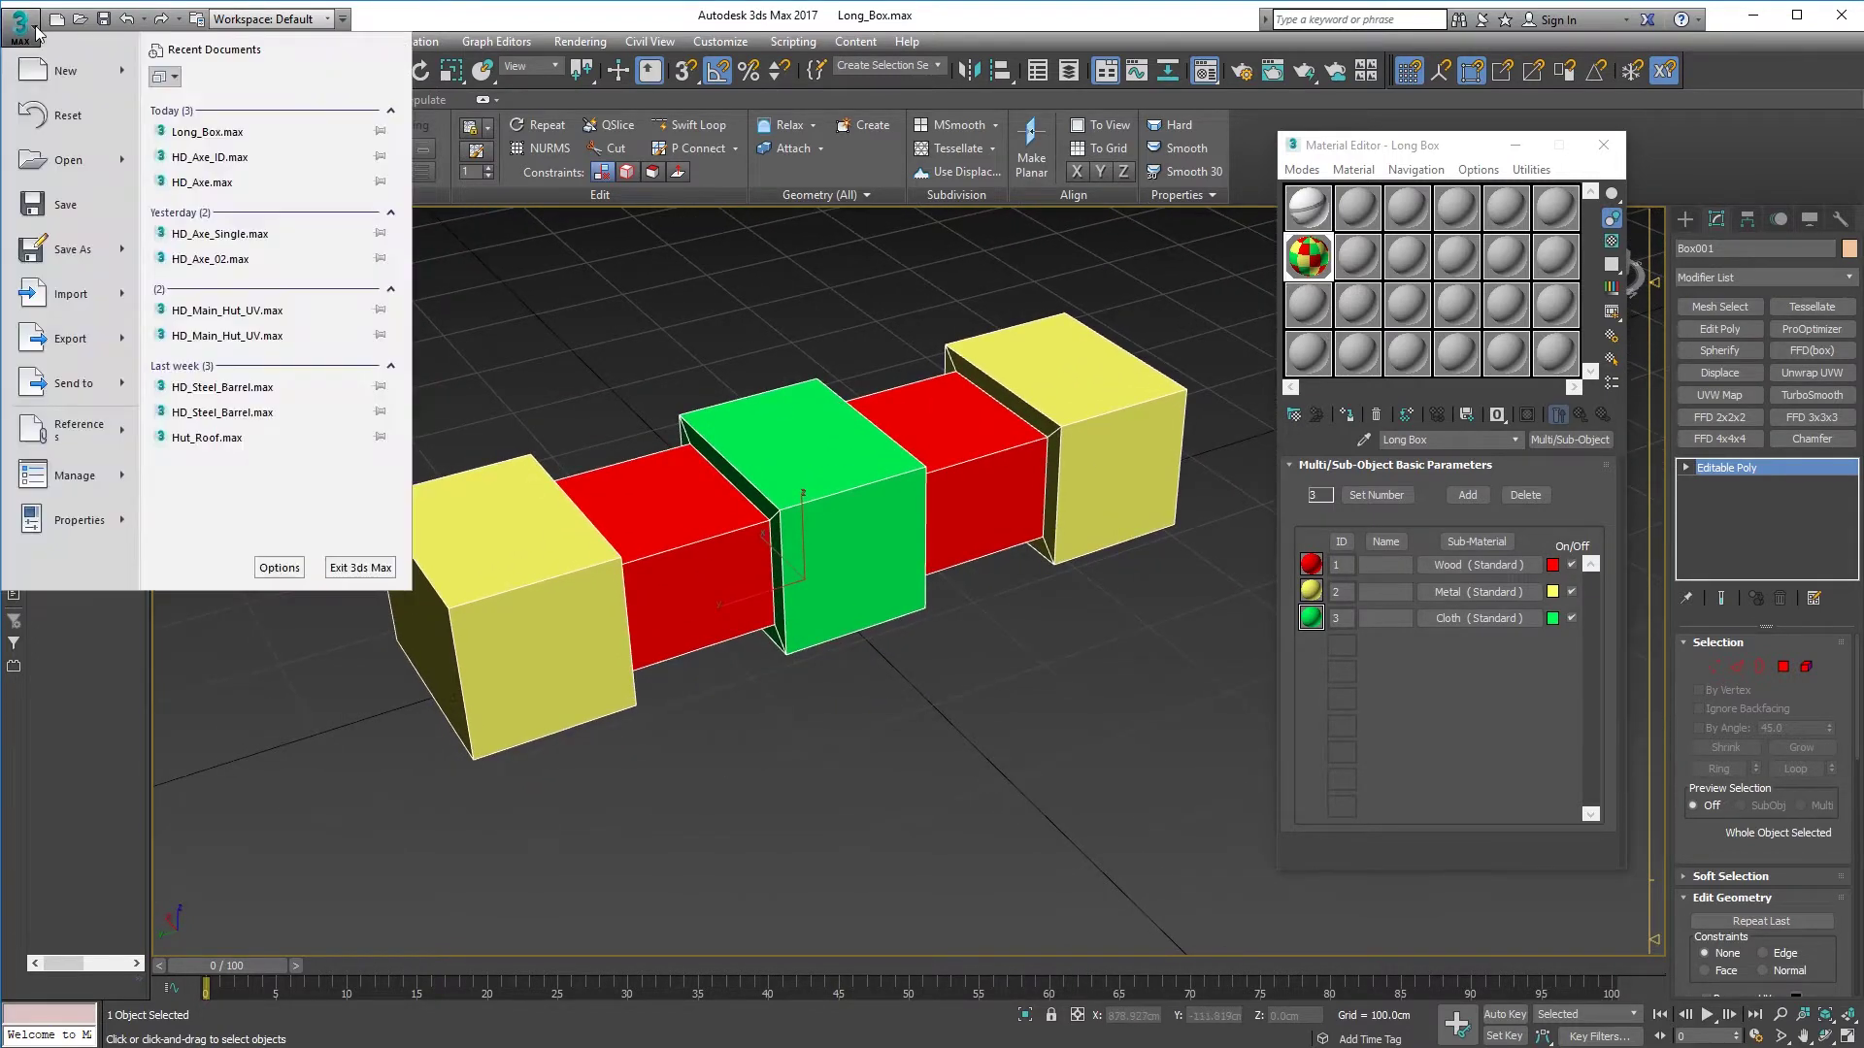
pyautogui.moveTo(115, 347)
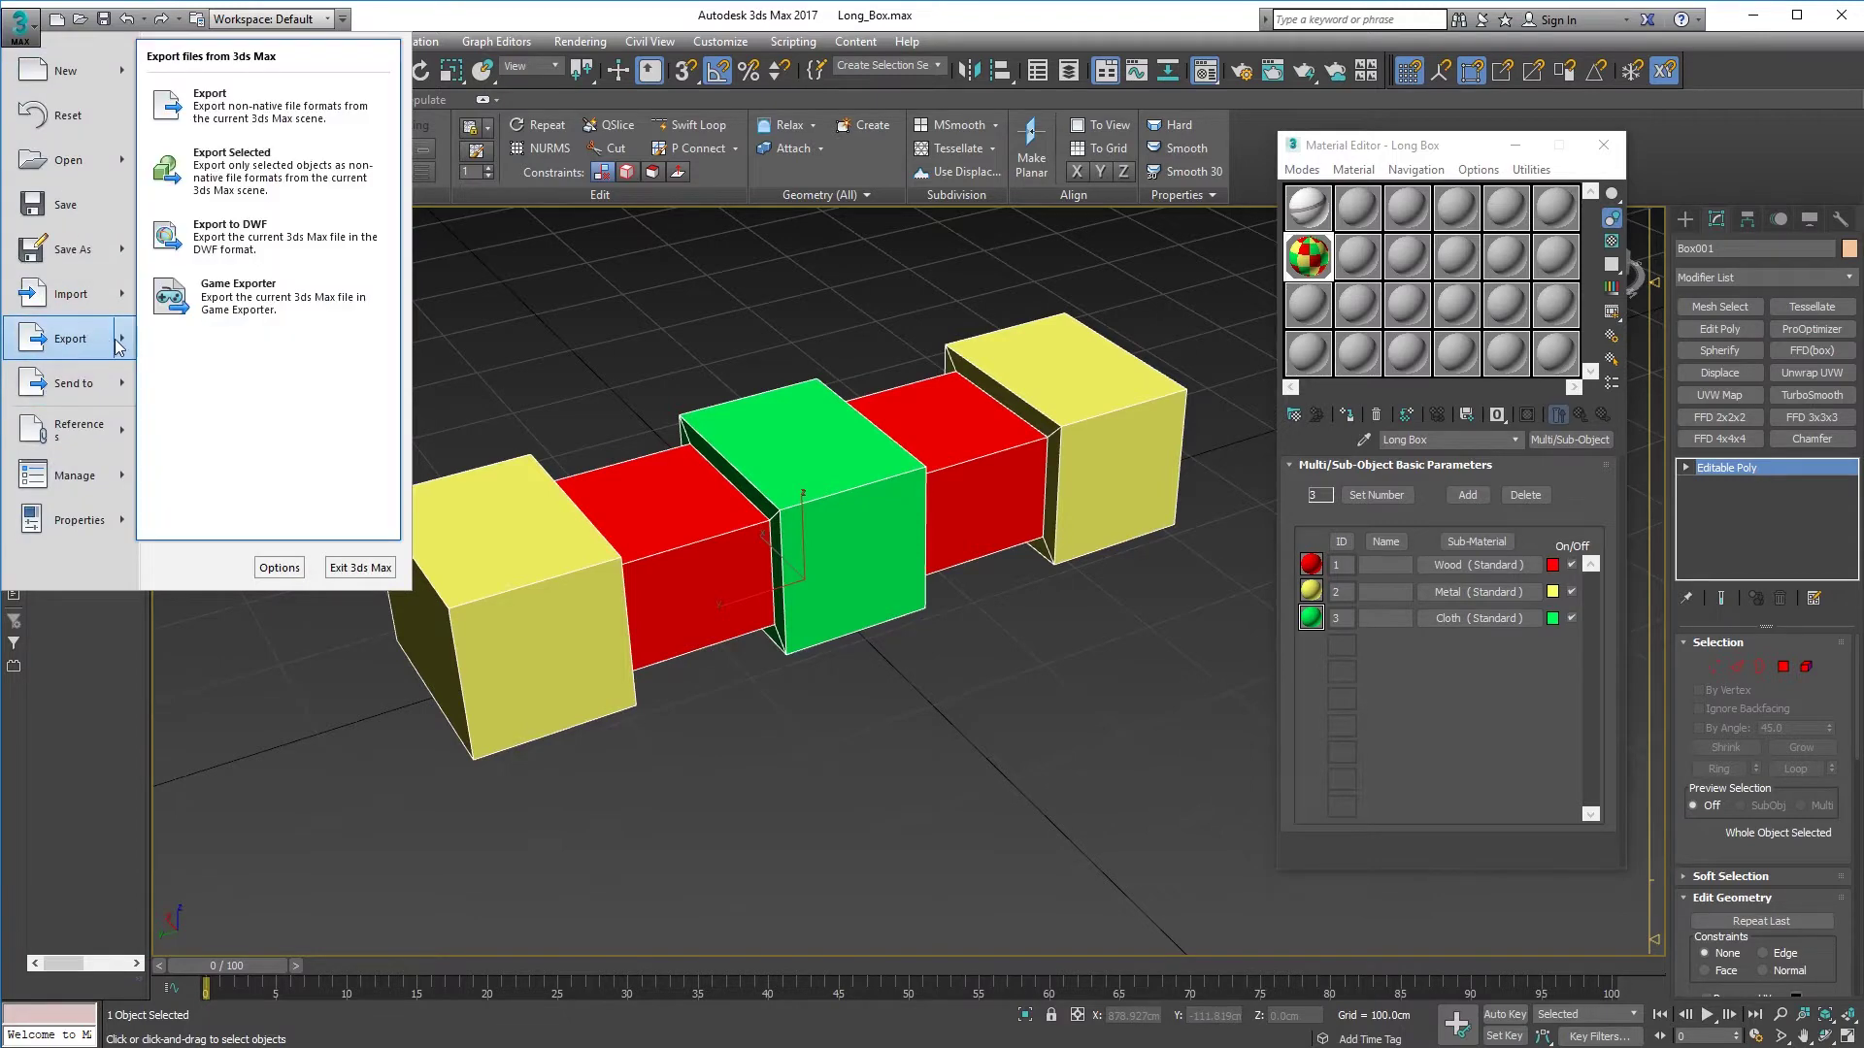
pyautogui.click(276, 114)
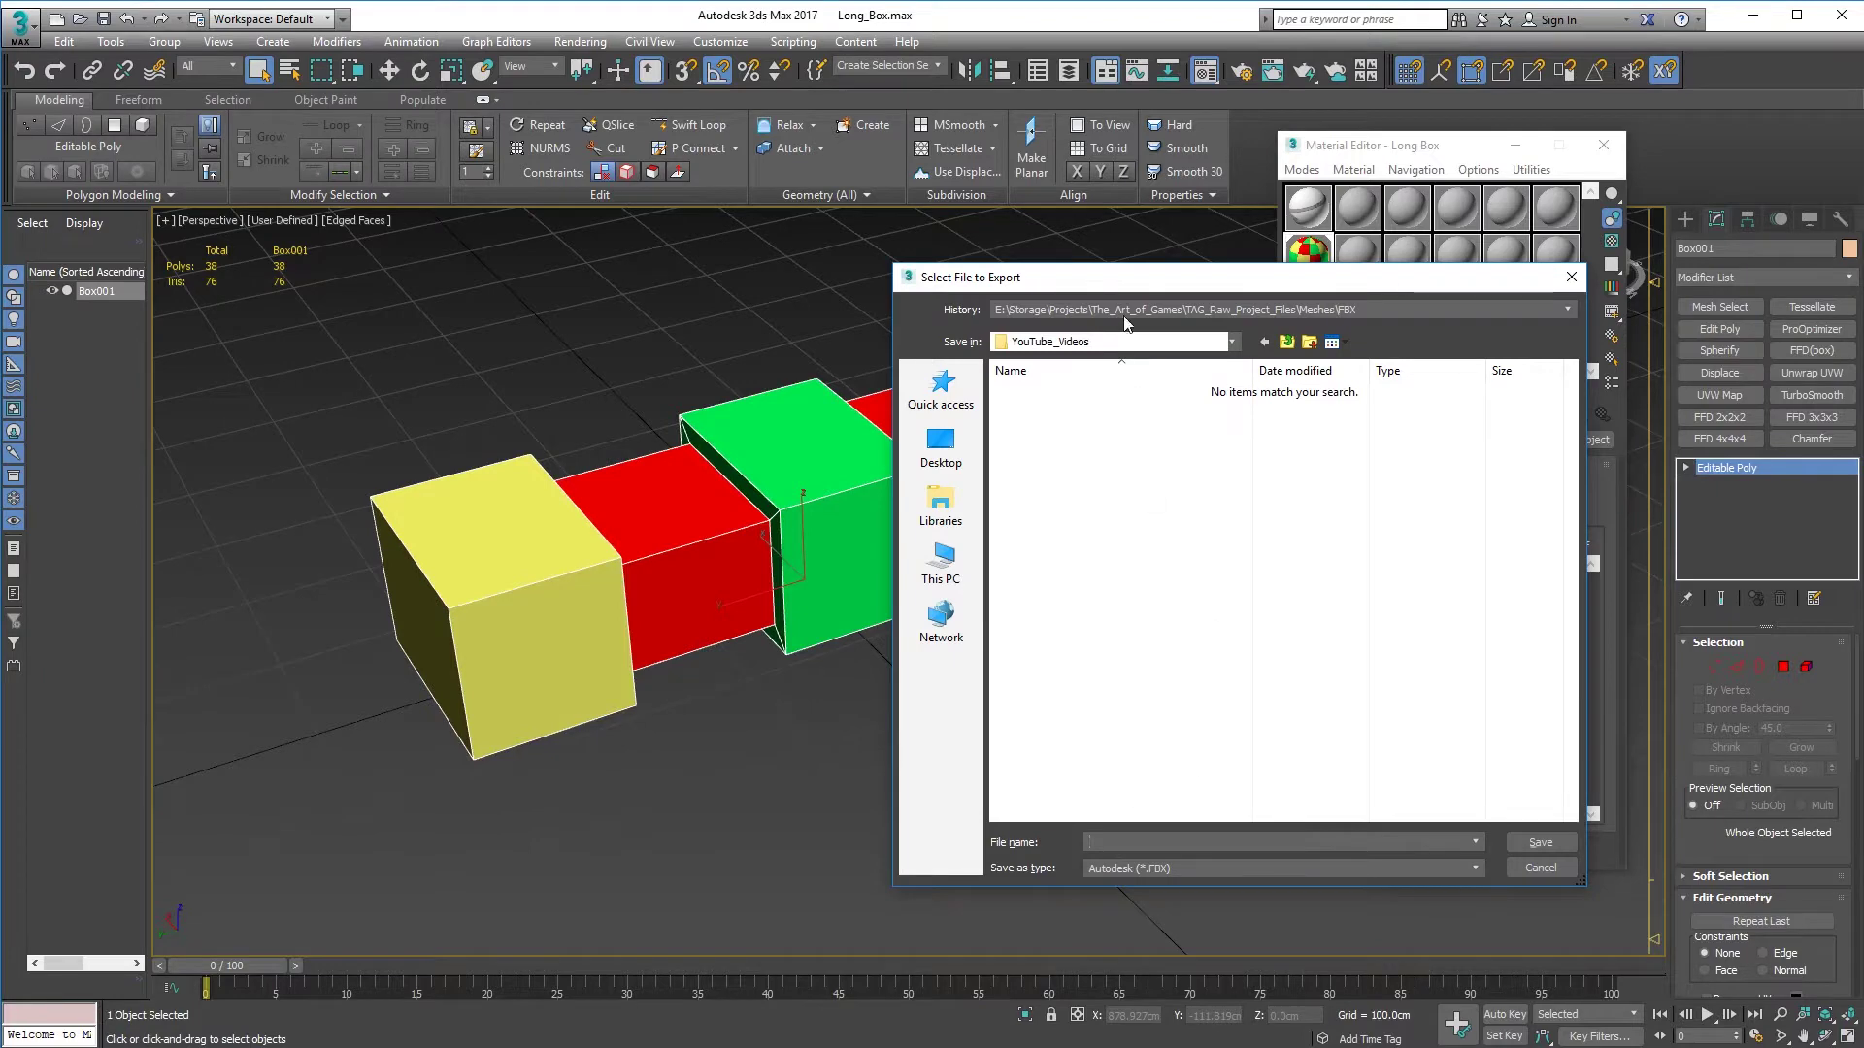
pyautogui.moveTo(1121, 289); pyautogui.dragTo(1114, 204)
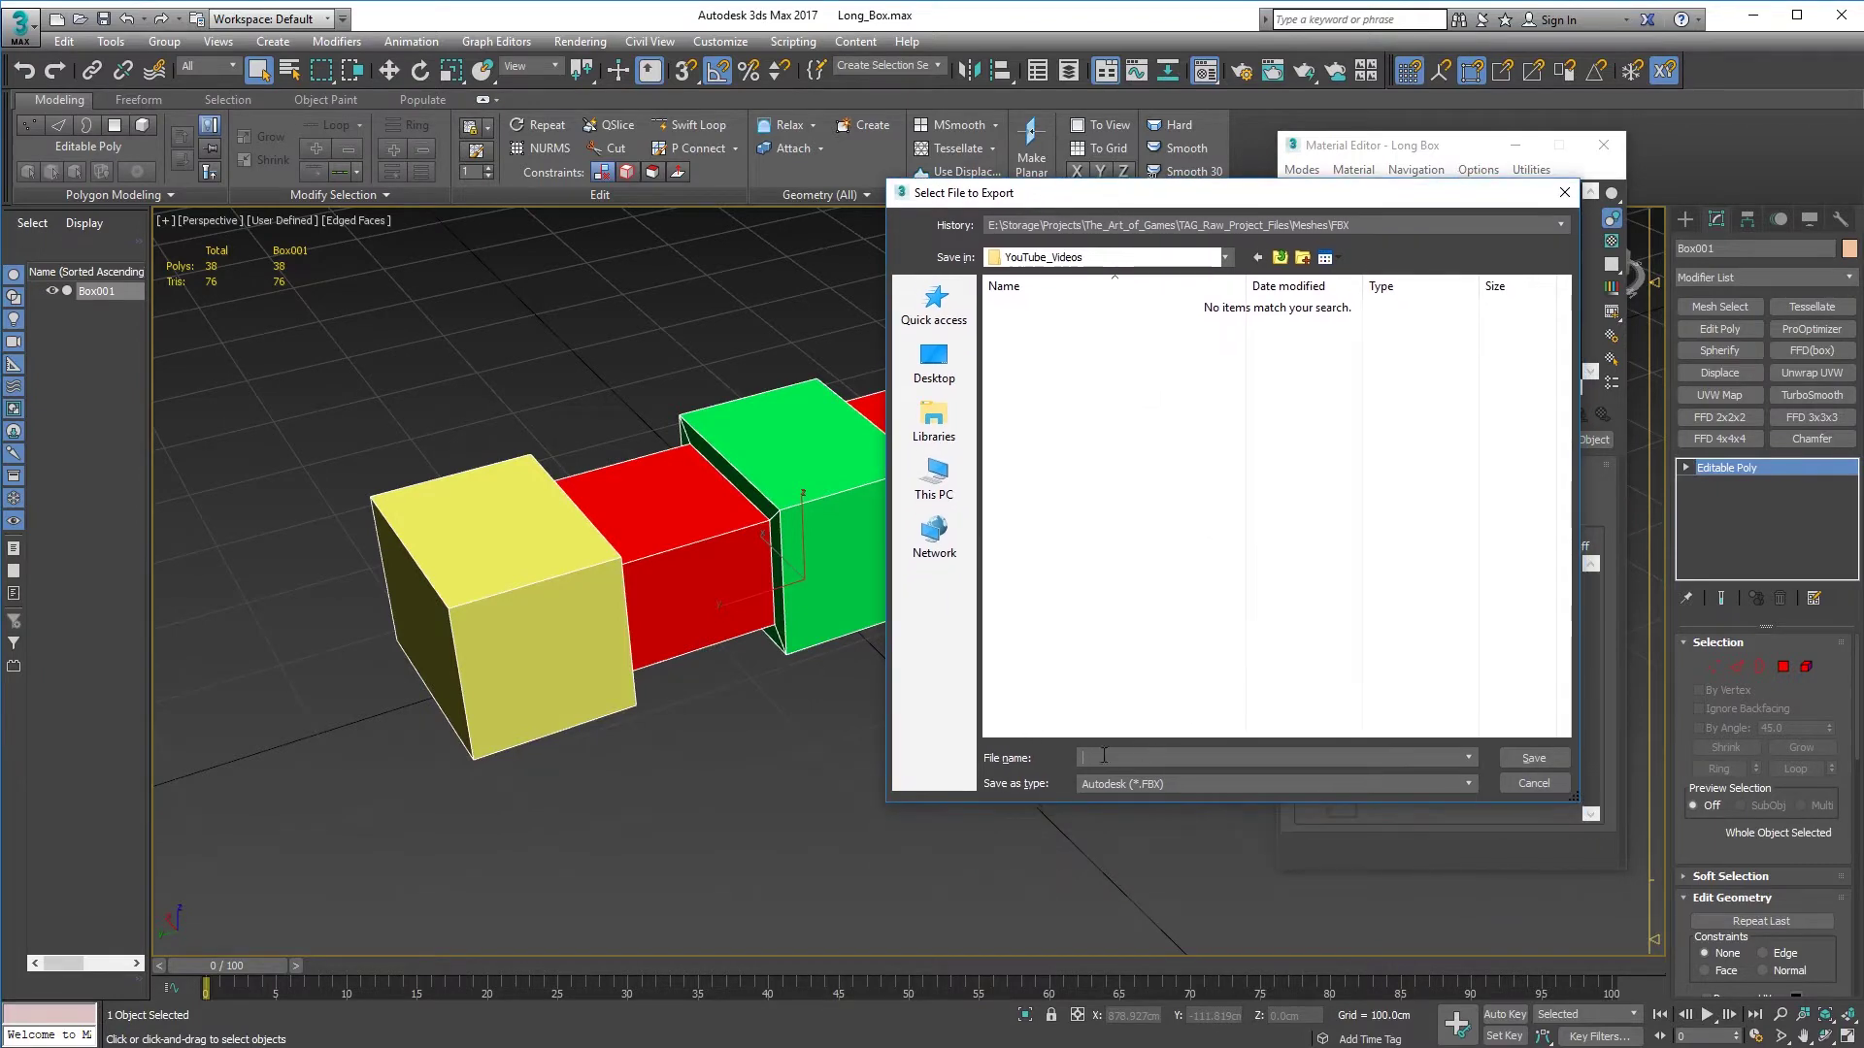
pyautogui.write('Long')
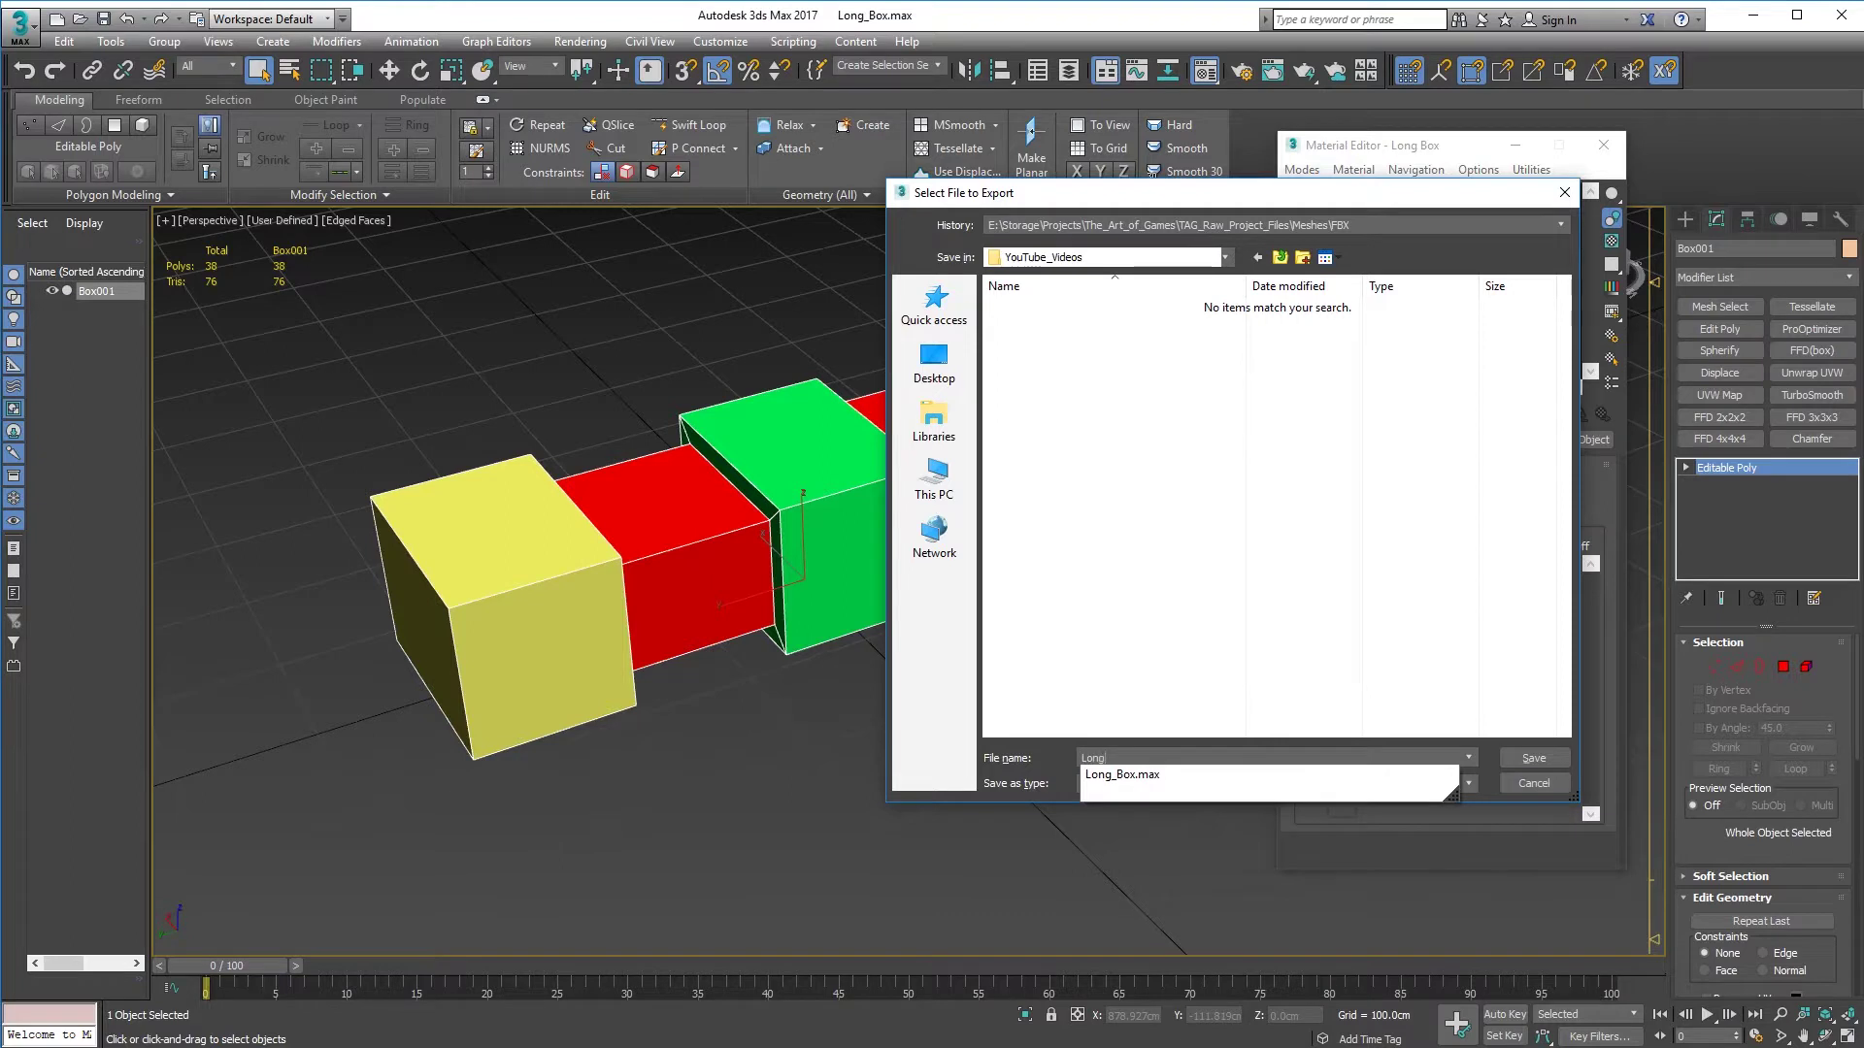
pyautogui.write('_Box_ID')
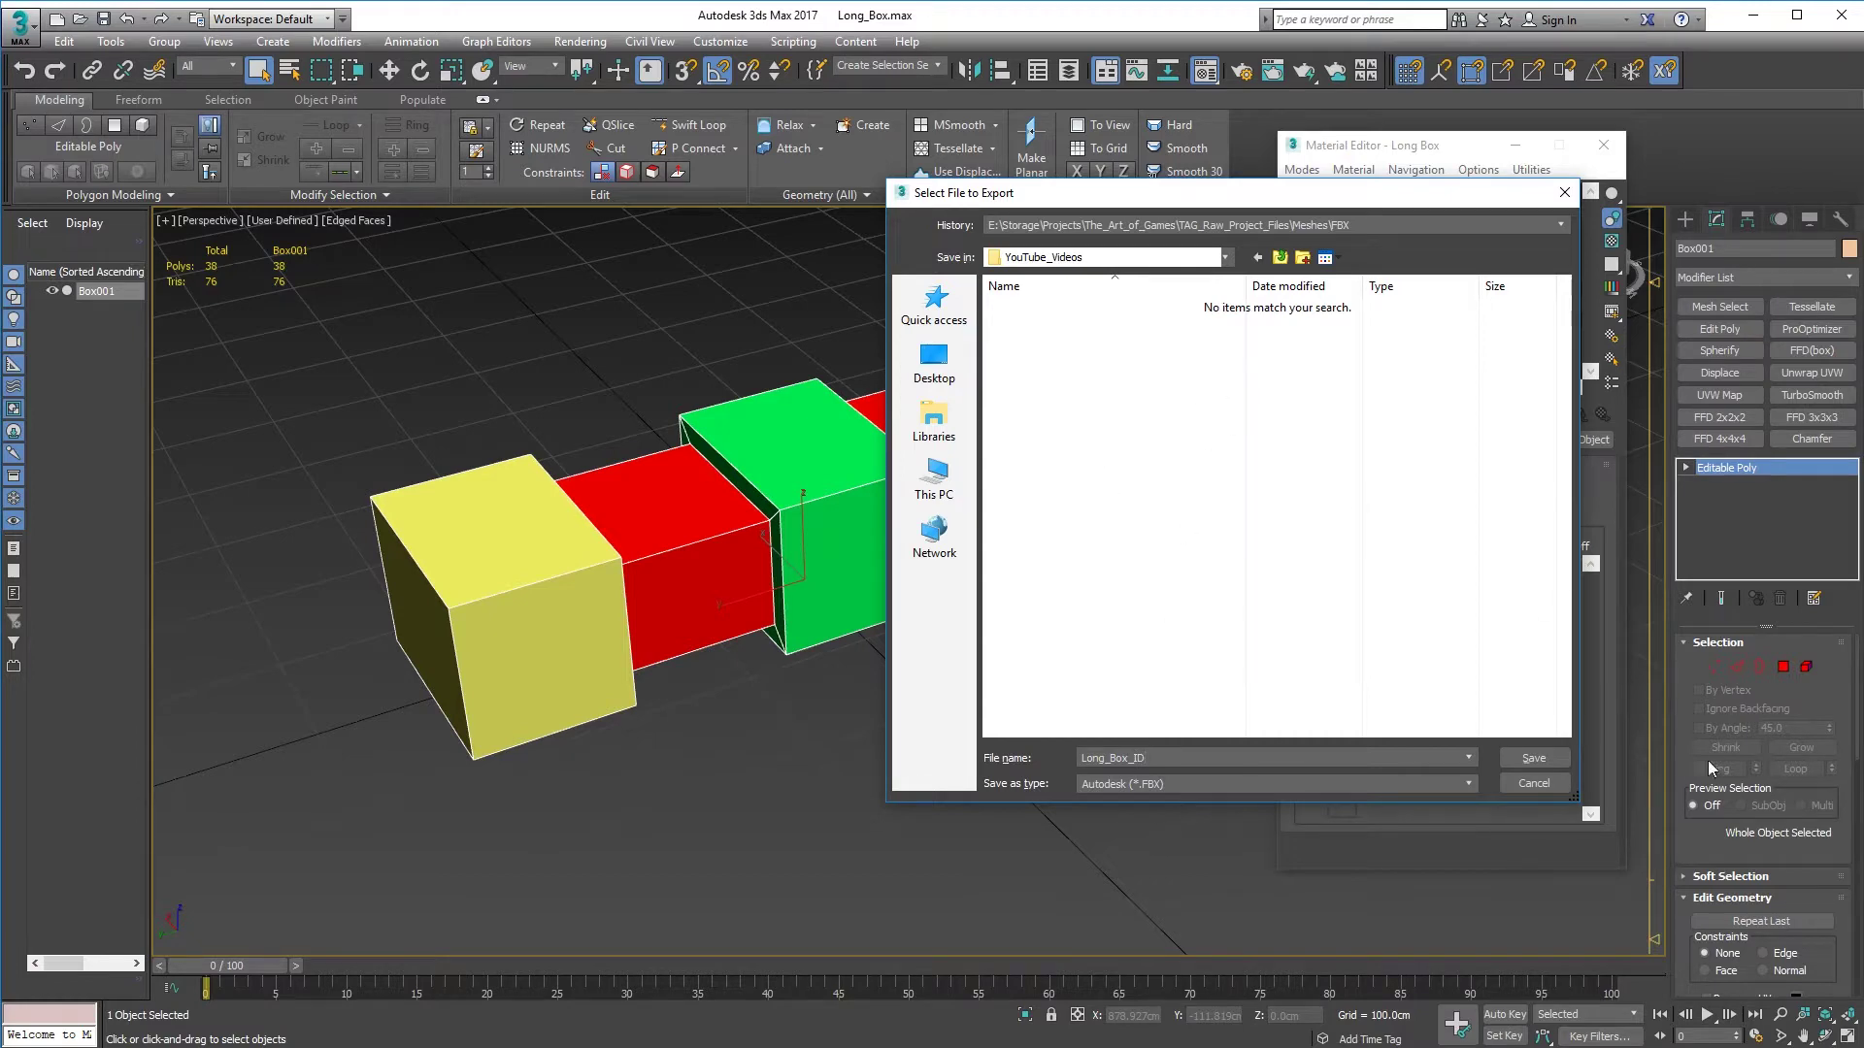
# Save Long_Box_ID.FBX with Smoothing Groups on, TurboSmooth and dummy-to-bone conversion off
pyautogui.click(1528, 757)
pyautogui.click(657, 364)
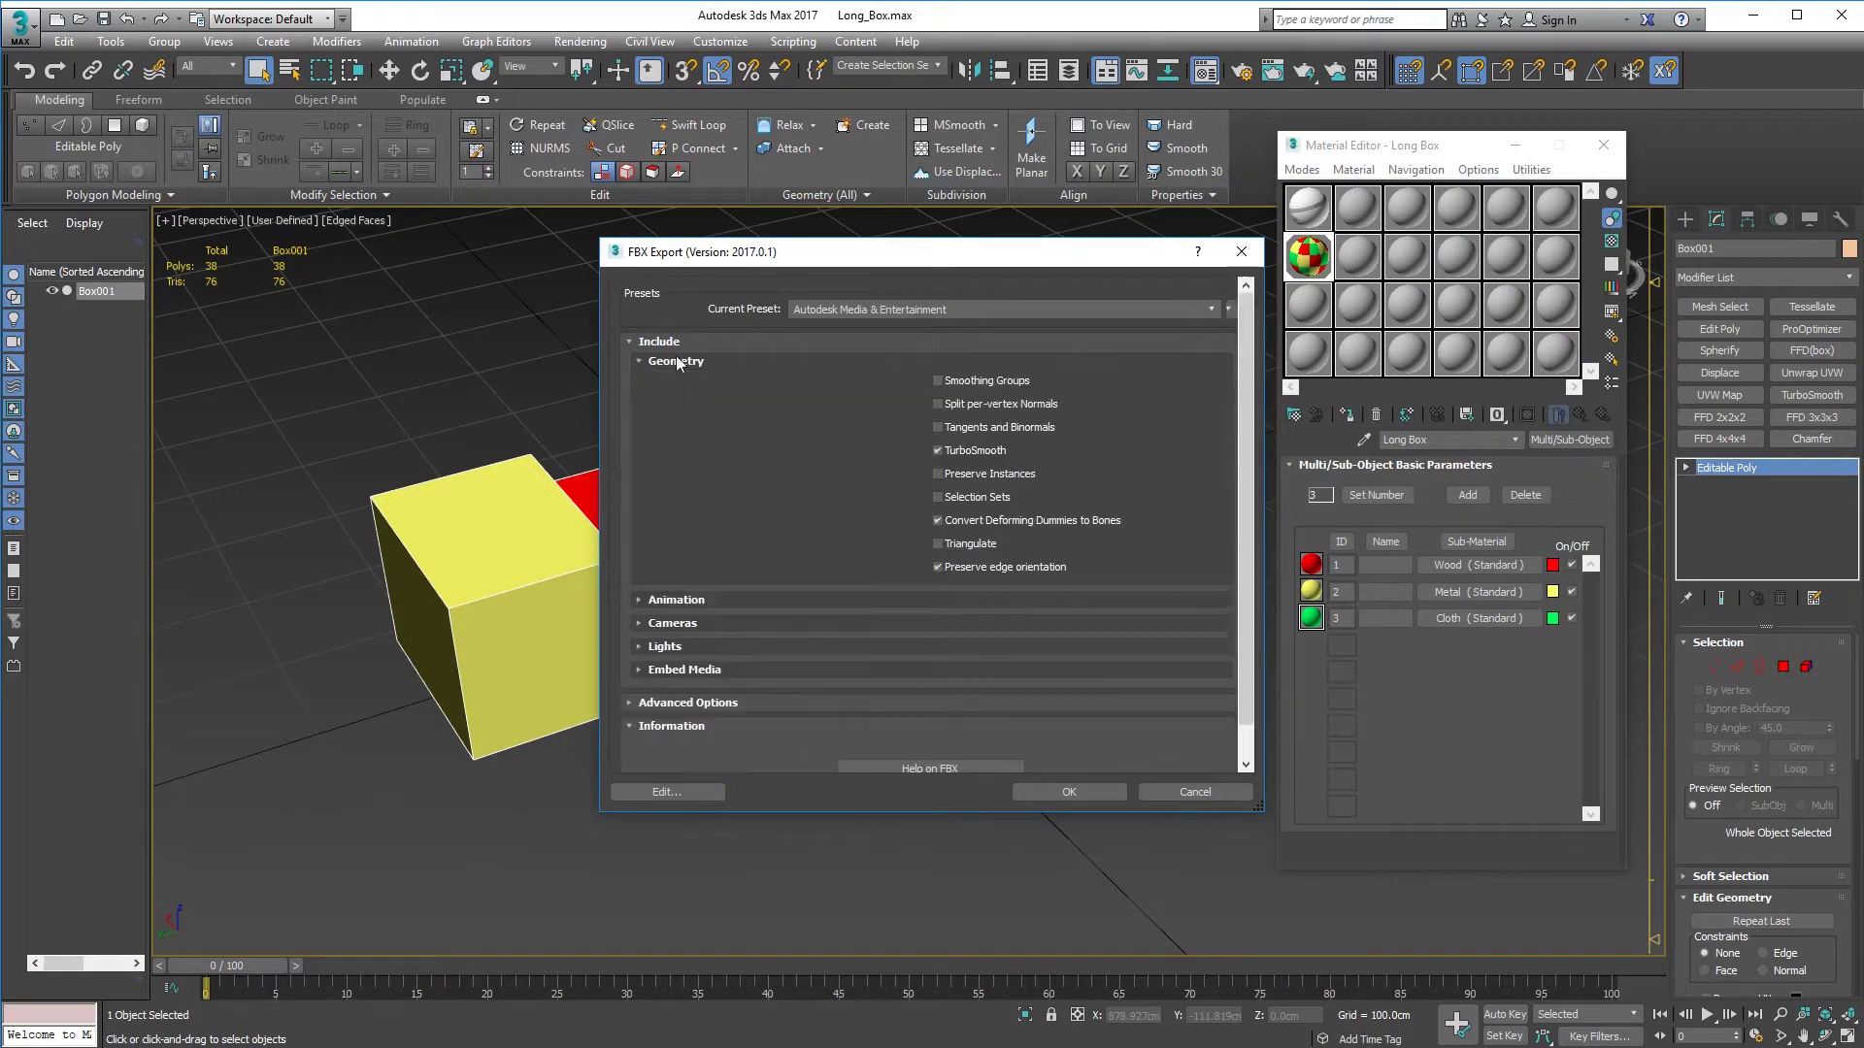
pyautogui.click(928, 380)
pyautogui.click(954, 449)
pyautogui.click(952, 520)
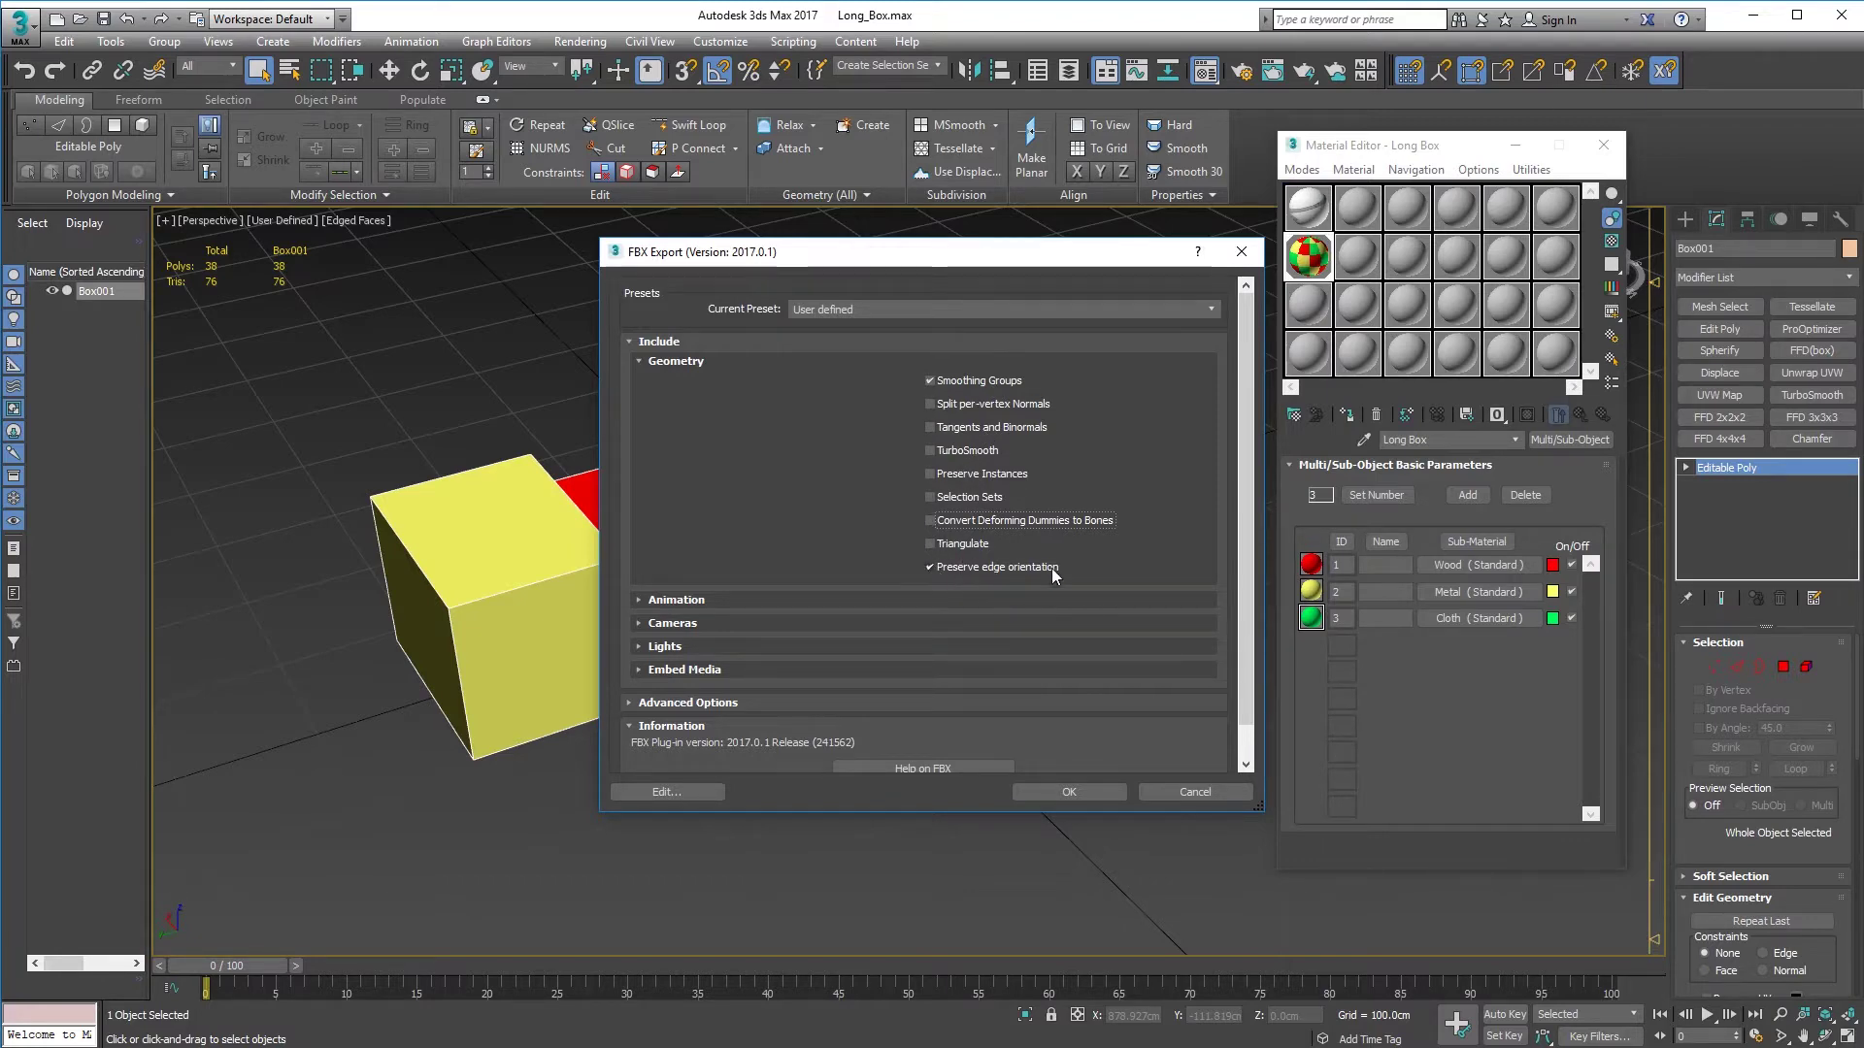
pyautogui.click(641, 361)
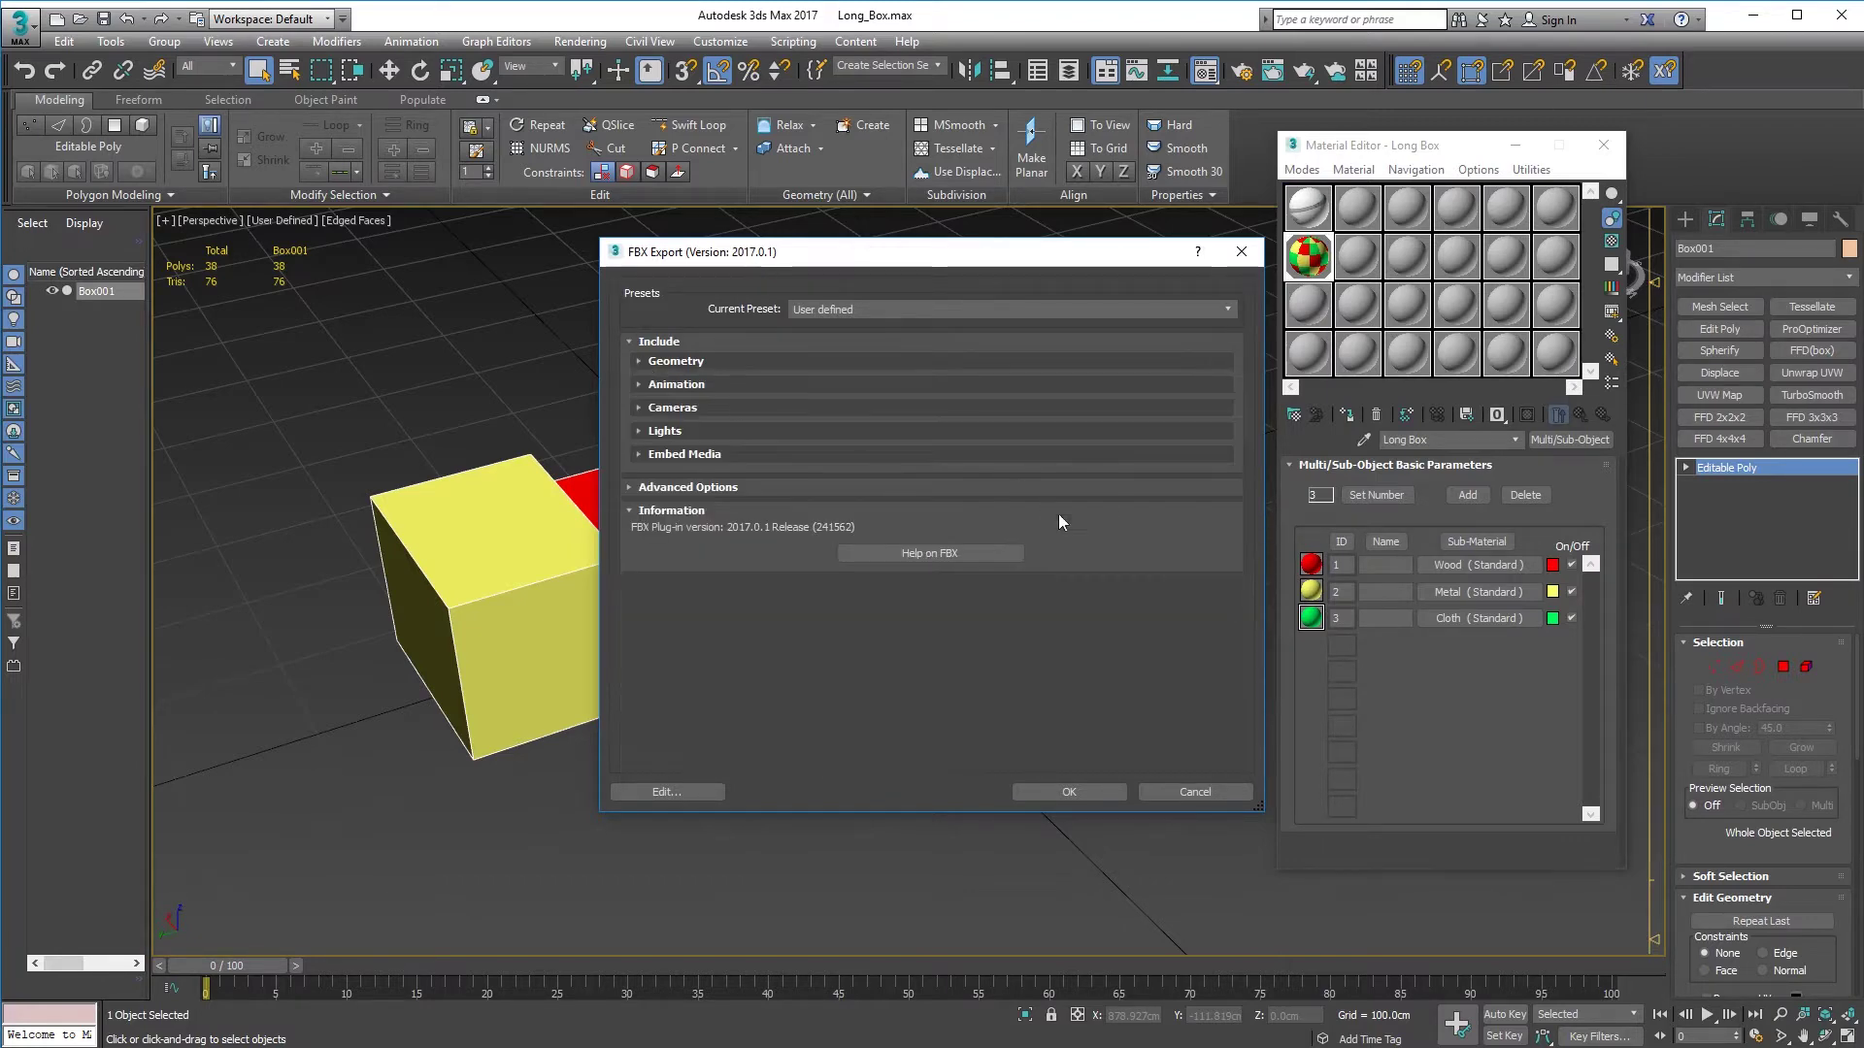
pyautogui.click(1070, 791)
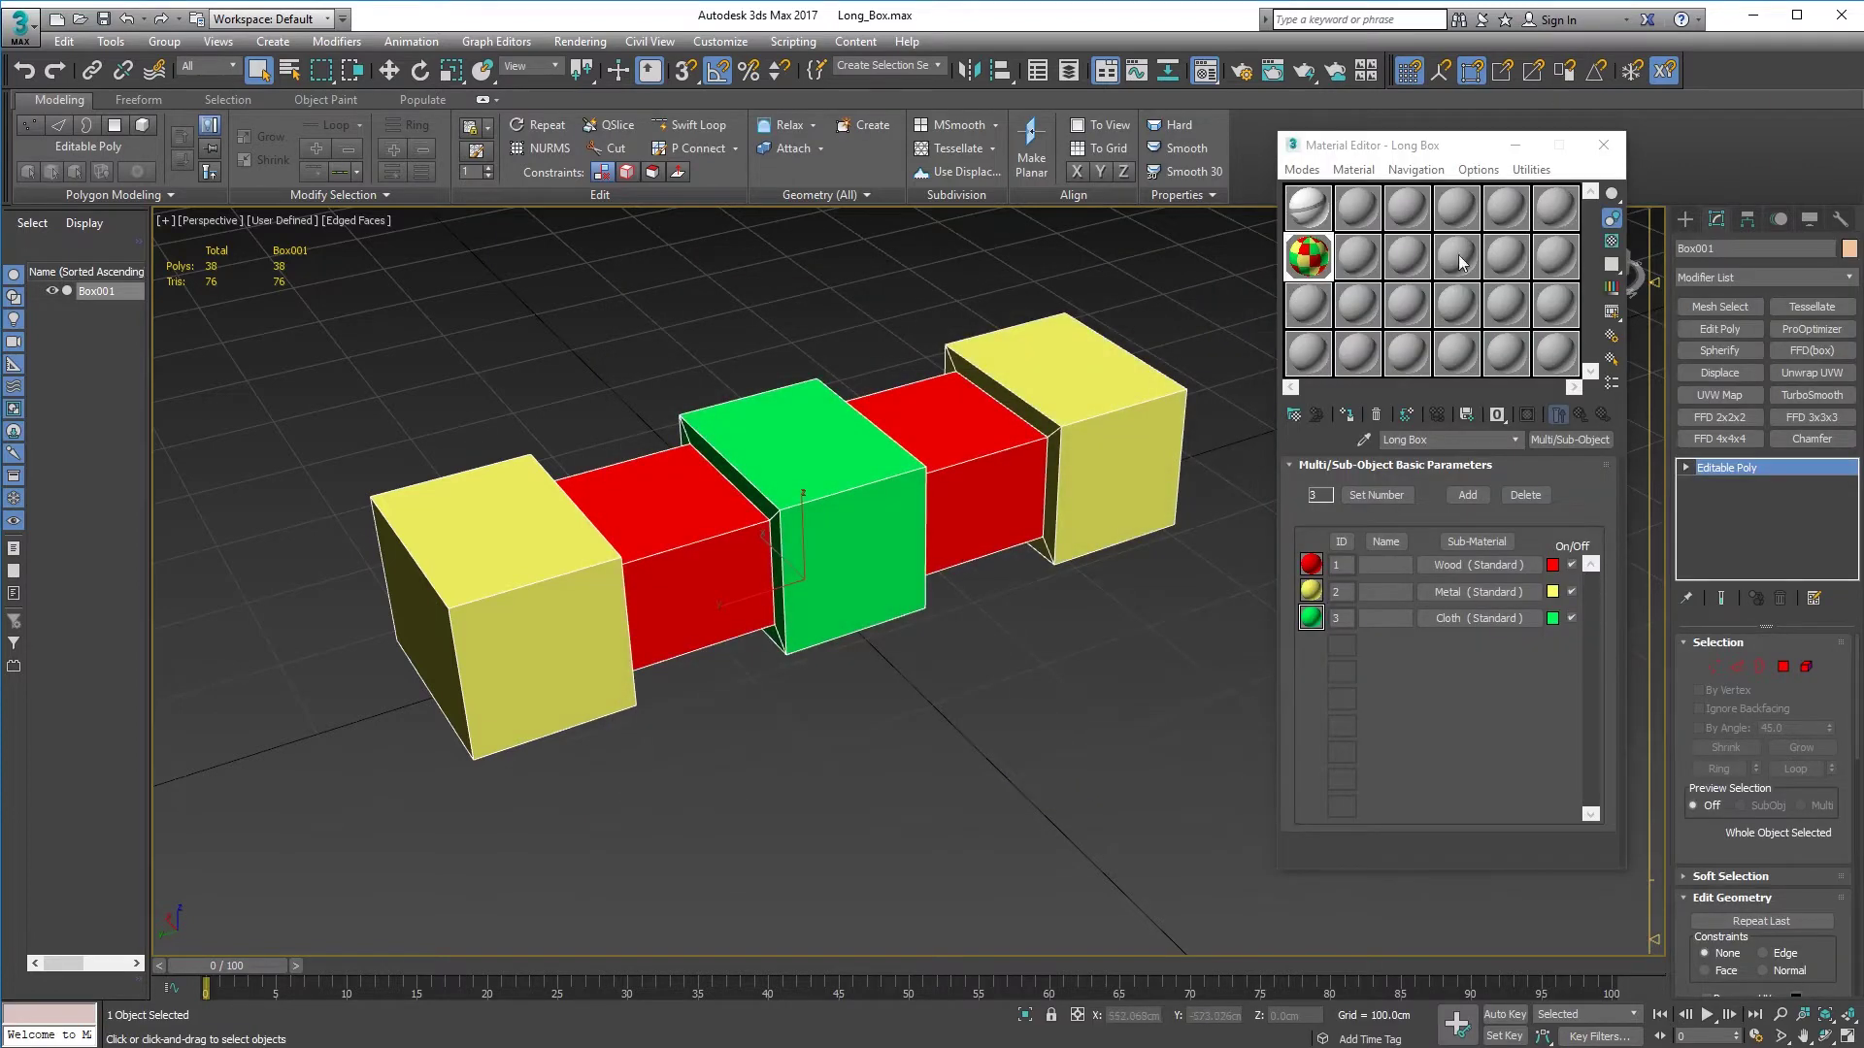
# Assign the grey Long Box Single Mat material to the box chain Box001
pyautogui.click(1333, 307)
pyautogui.click(1332, 305)
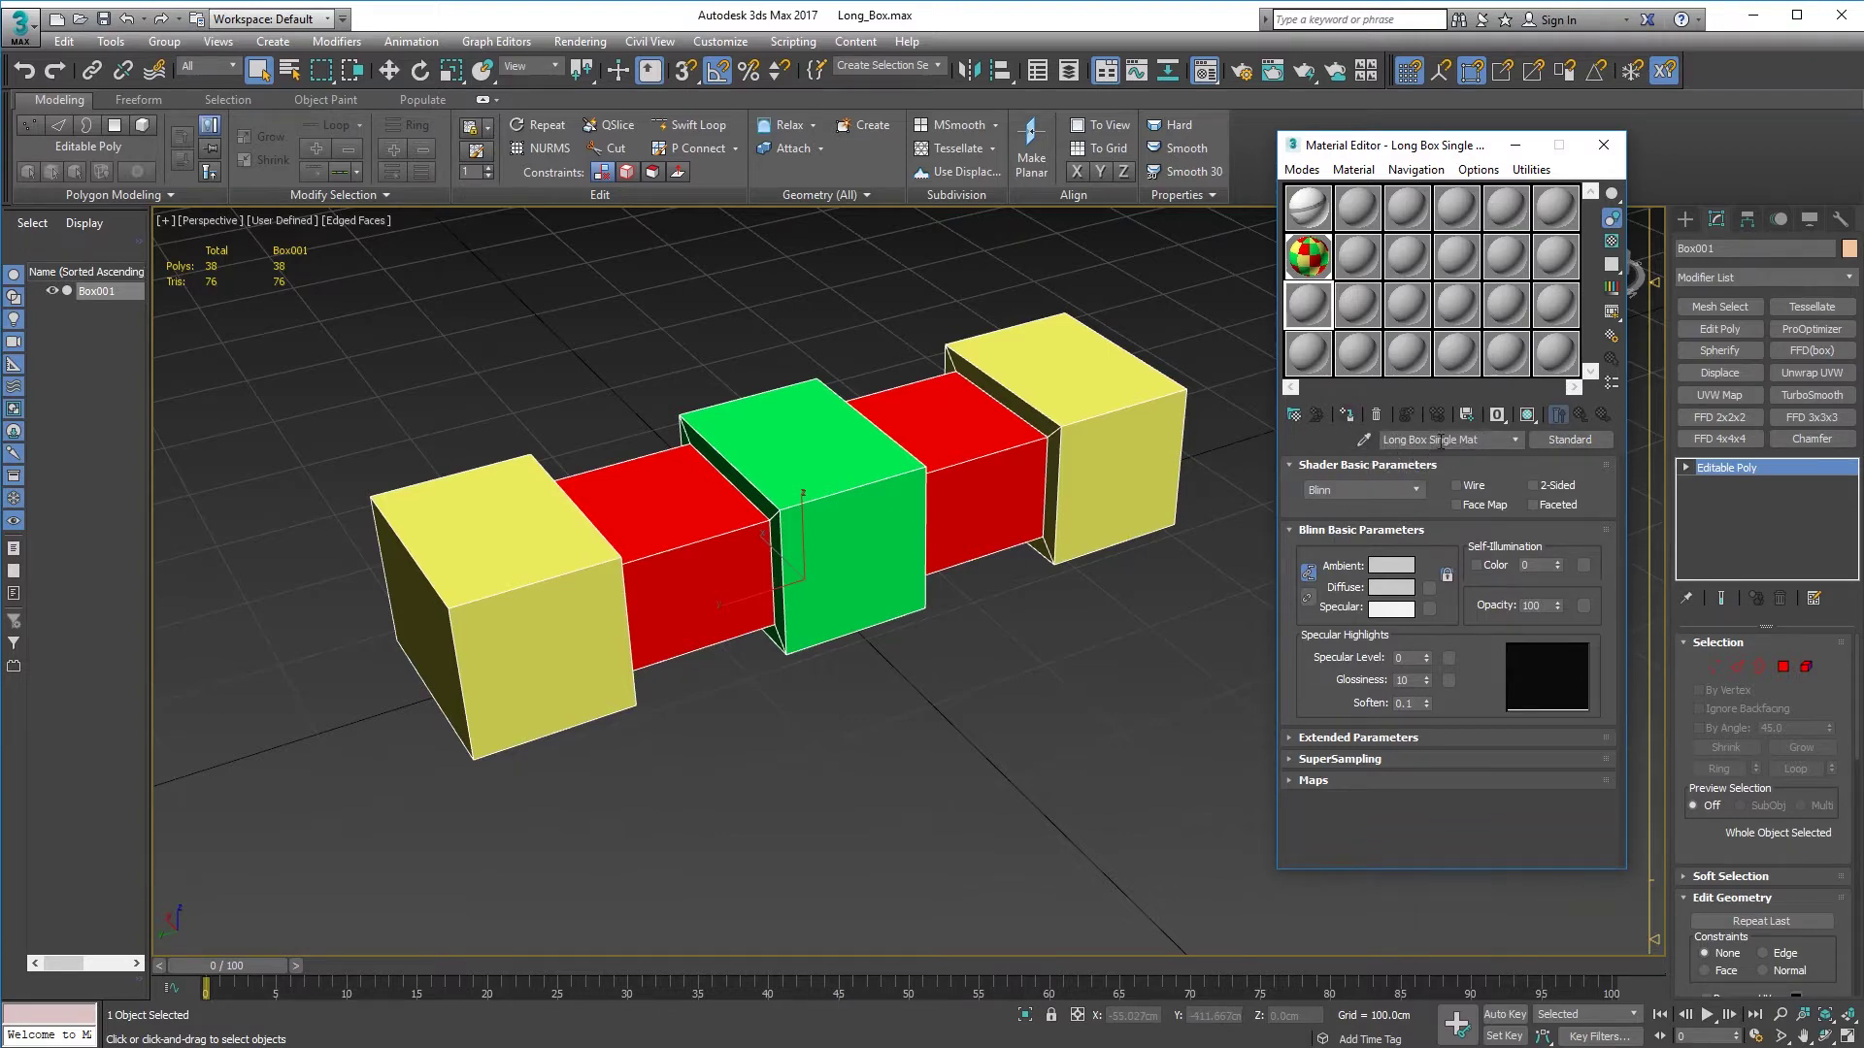
pyautogui.click(1346, 414)
pyautogui.moveTo(927, 570)
pyautogui.keyDown('alt'); pyautogui.mouseDown(button='middle')
pyautogui.moveTo(886, 533)
pyautogui.moveTo(903, 563)
pyautogui.mouseUp(button='middle'); pyautogui.keyUp('alt')
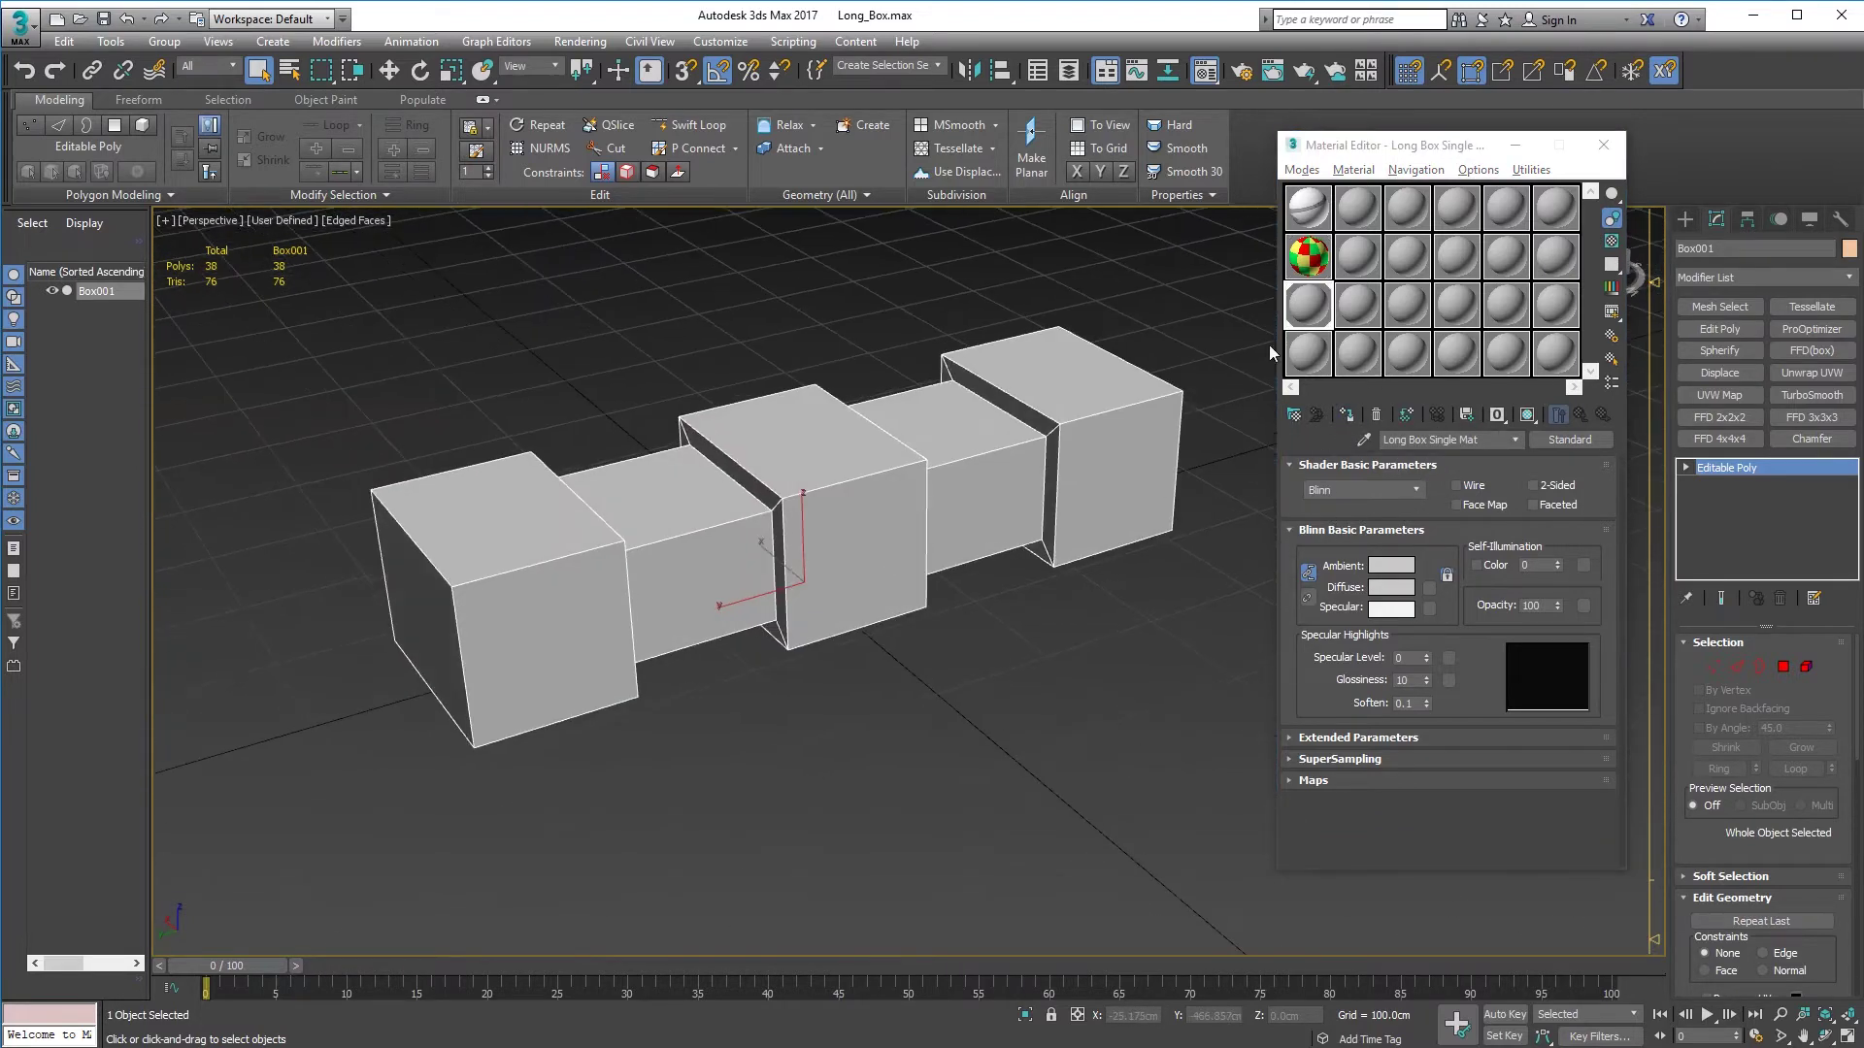
# Export the scene again as Long_Box.FBX by removing _ID from the previous name
pyautogui.click(29, 39)
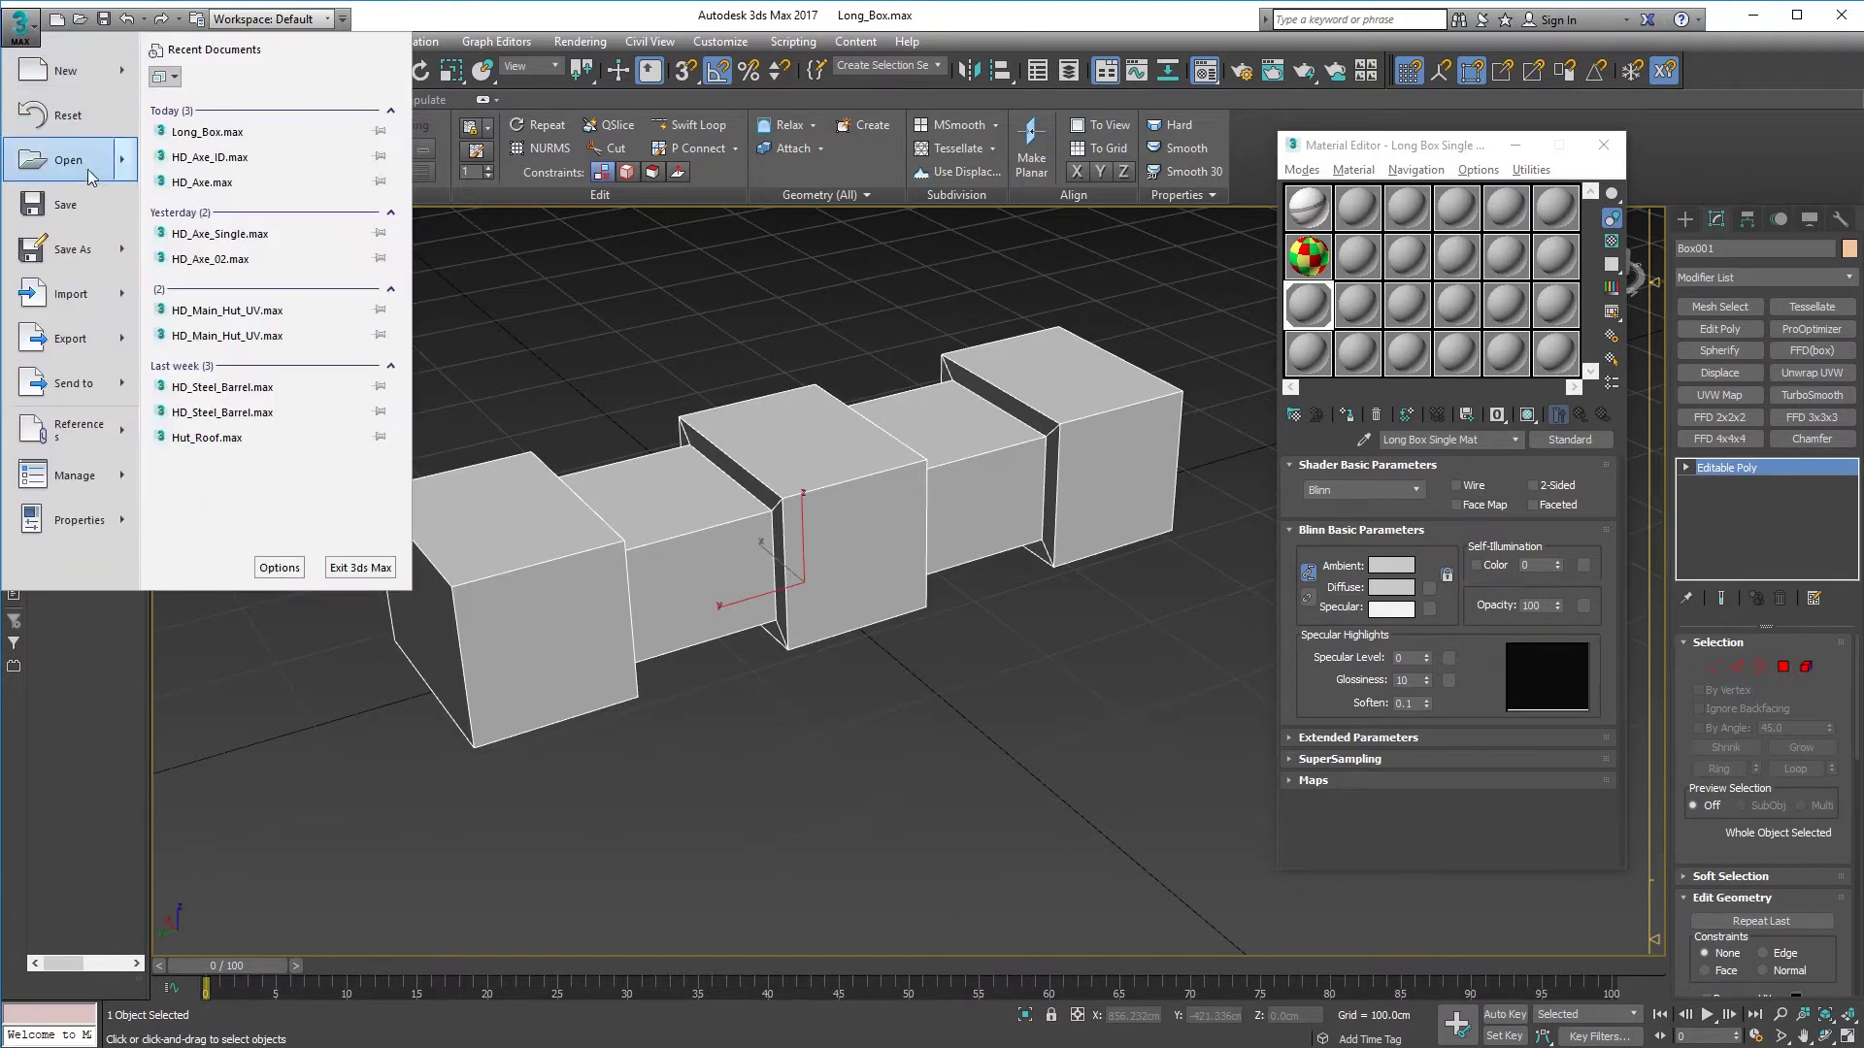
pyautogui.click(68, 342)
pyautogui.click(1085, 307)
pyautogui.click(1196, 756)
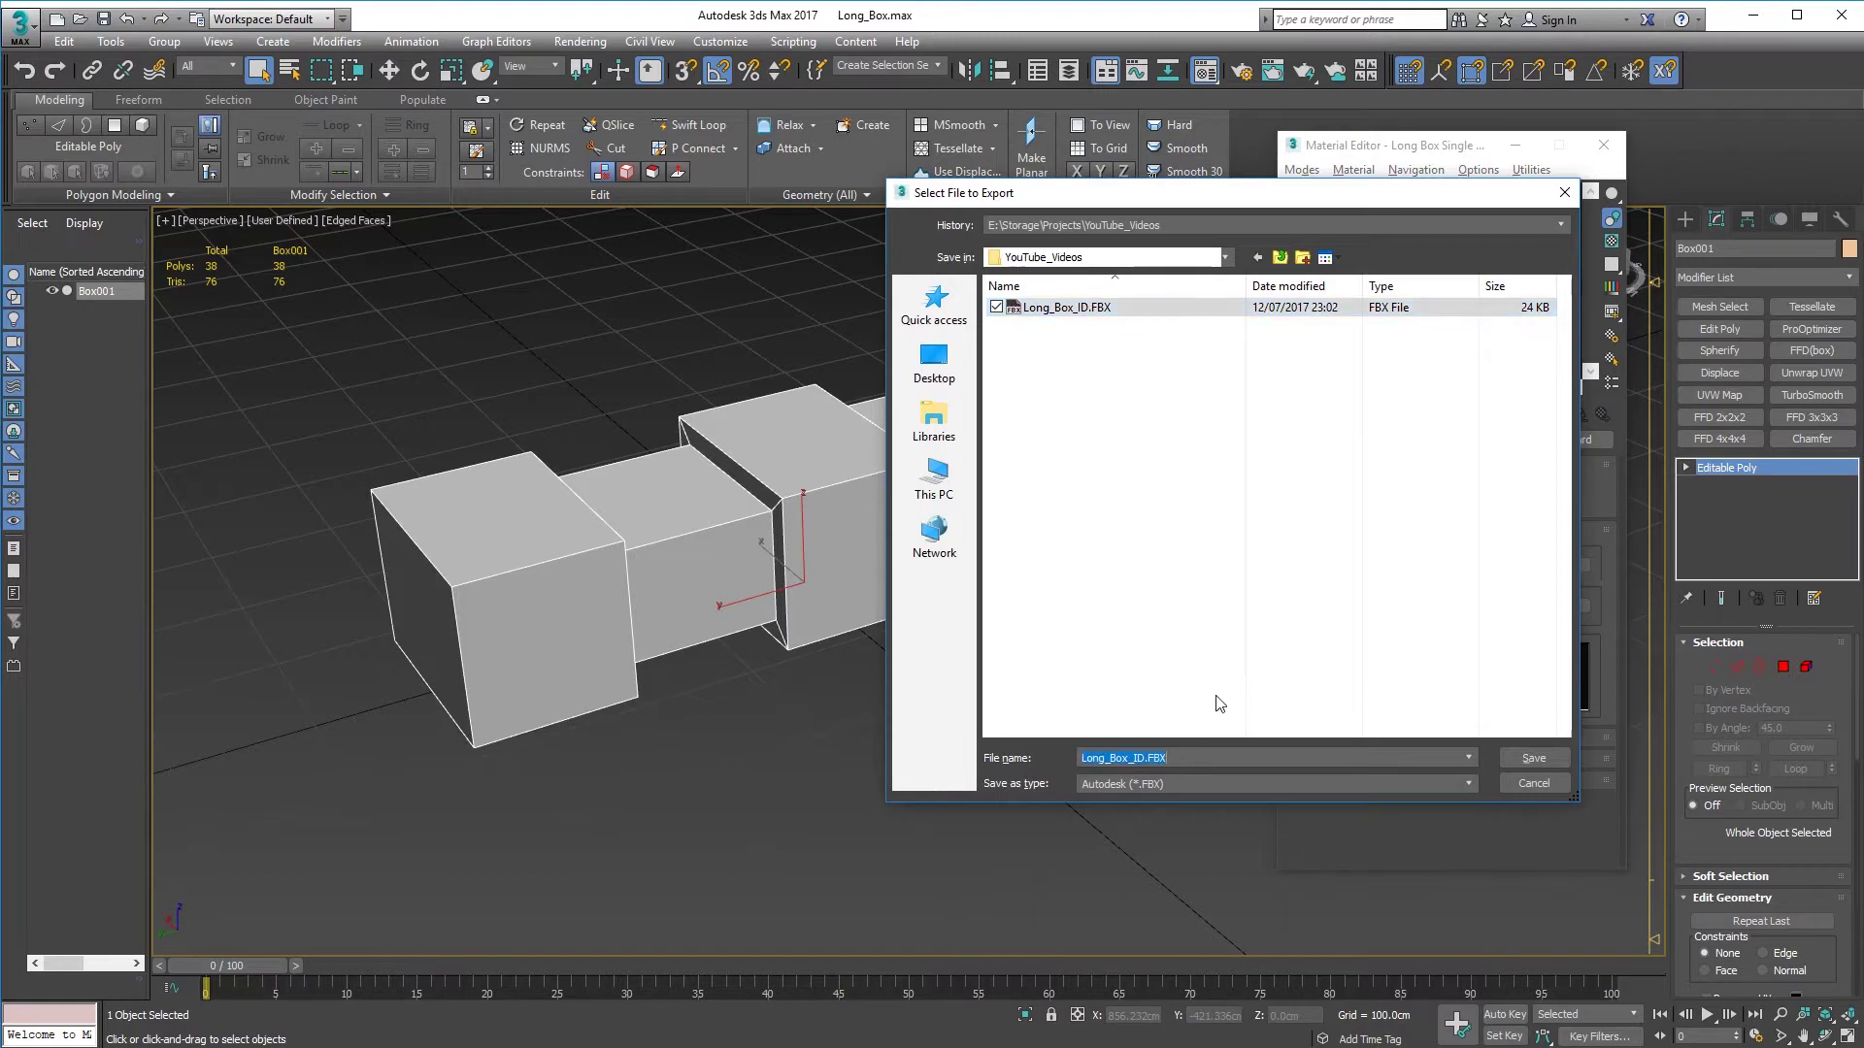
pyautogui.press('BackSpace')
pyautogui.press('BackSpace')
pyautogui.press('BackSpace')
pyautogui.click(1546, 759)
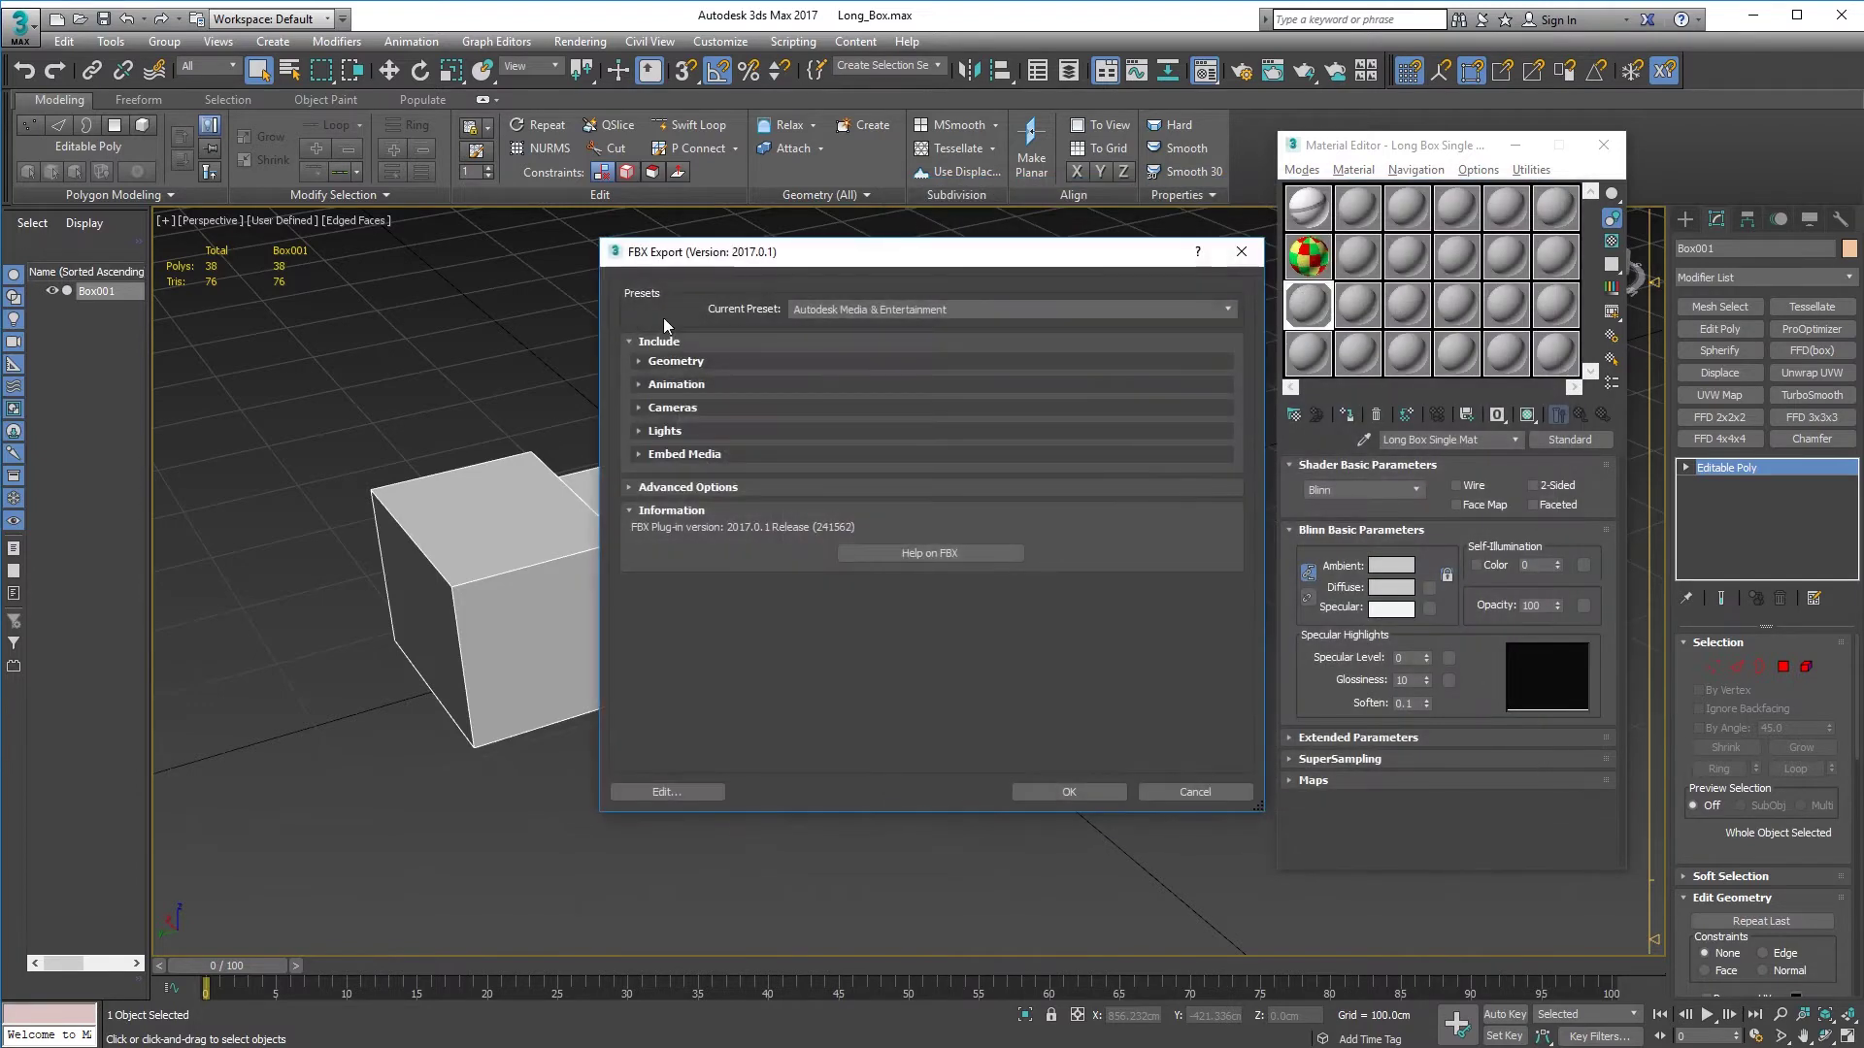
# Export with Smoothing Groups on, TurboSmooth and dummy-to-bone conversion off
pyautogui.click(669, 361)
pyautogui.click(959, 380)
pyautogui.click(964, 451)
pyautogui.click(951, 522)
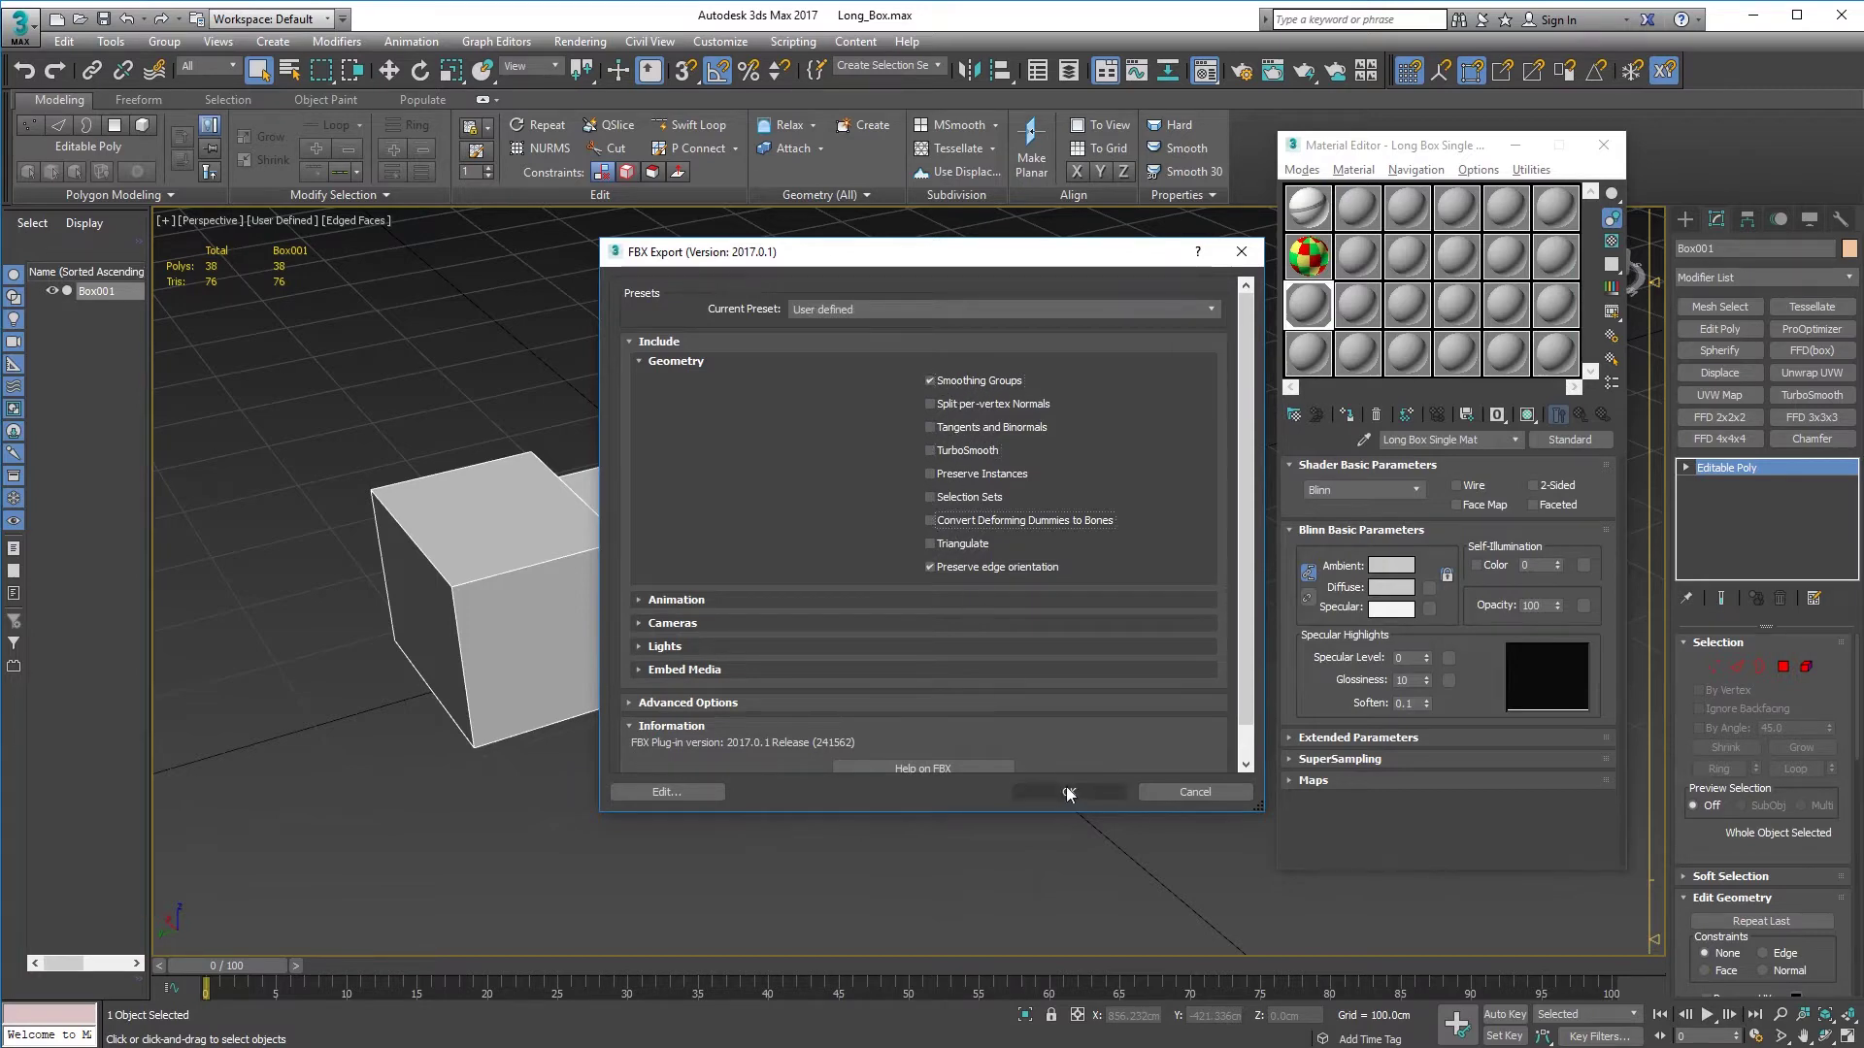
pyautogui.click(1068, 792)
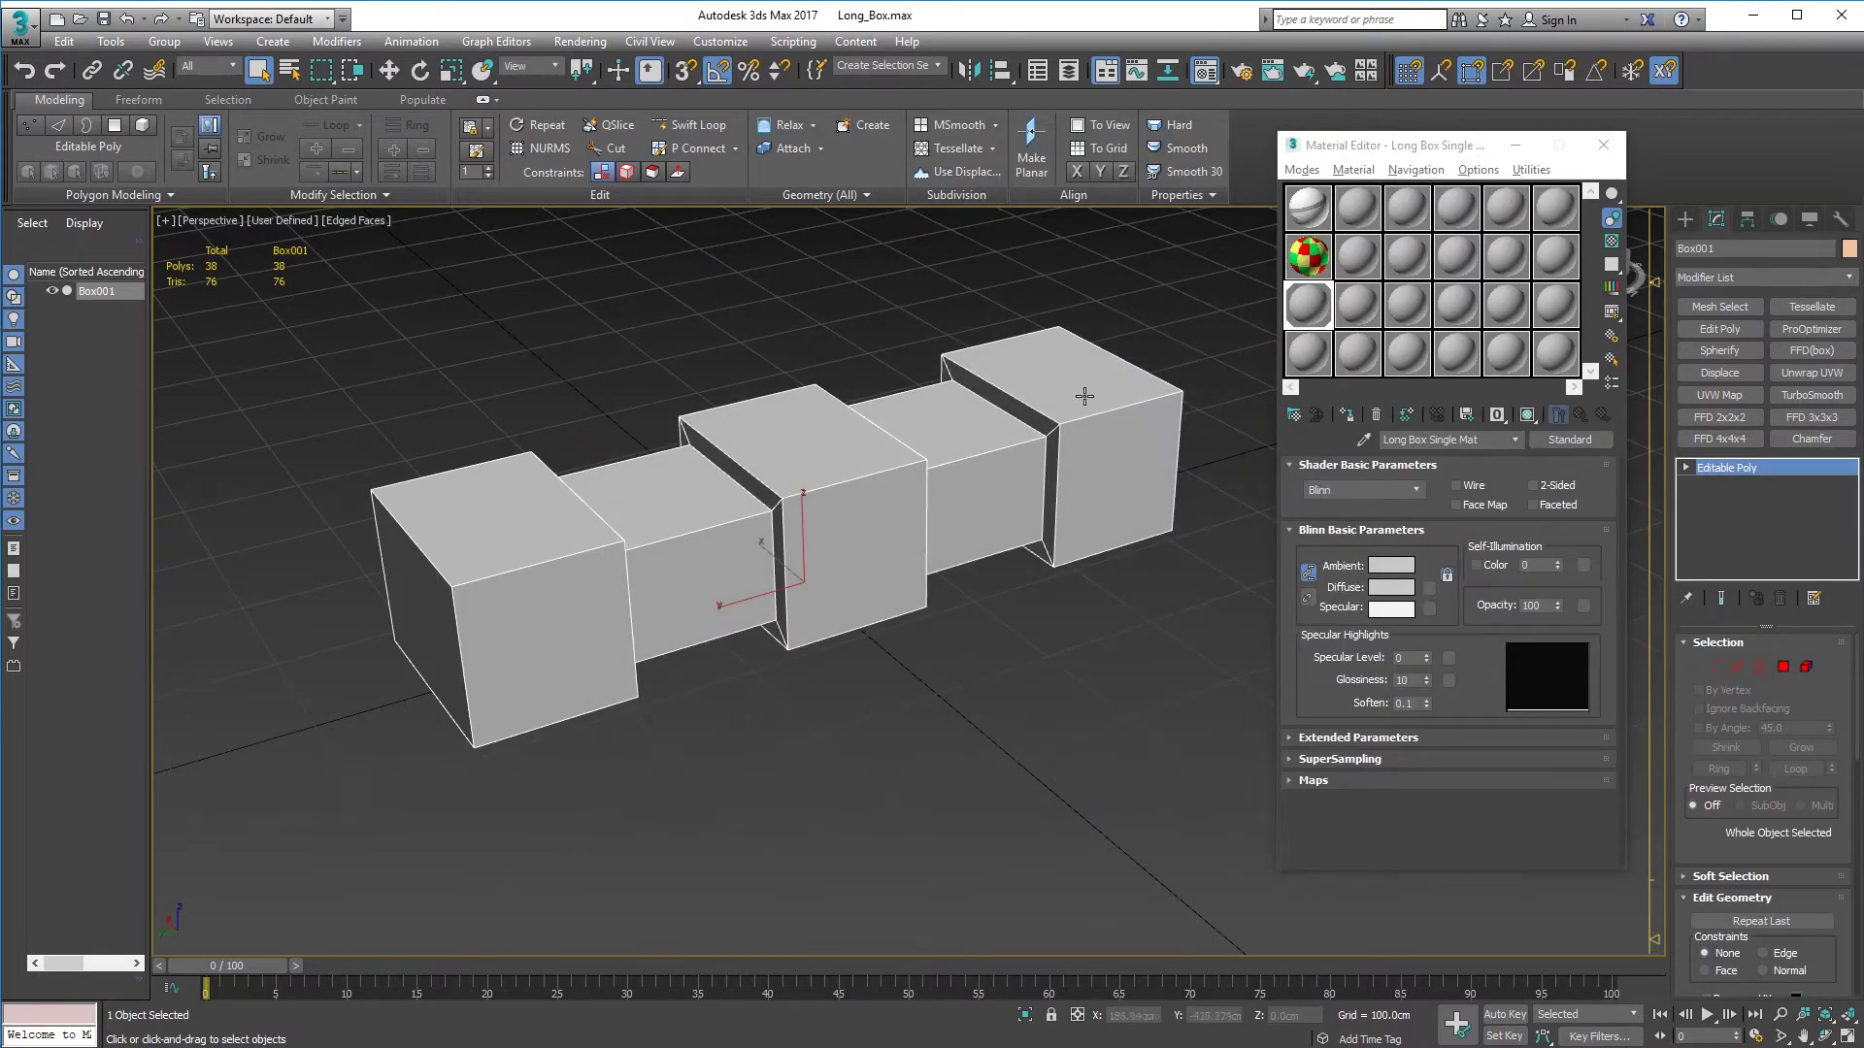
# Reselect the Long Box multi-material and orbit the box to review its material IDs
pyautogui.moveTo(756, 562)
pyautogui.keyDown('alt'); pyautogui.mouseDown(button='middle')
pyautogui.moveTo(764, 548)
pyautogui.moveTo(772, 573)
pyautogui.mouseUp(button='middle'); pyautogui.keyUp('alt')
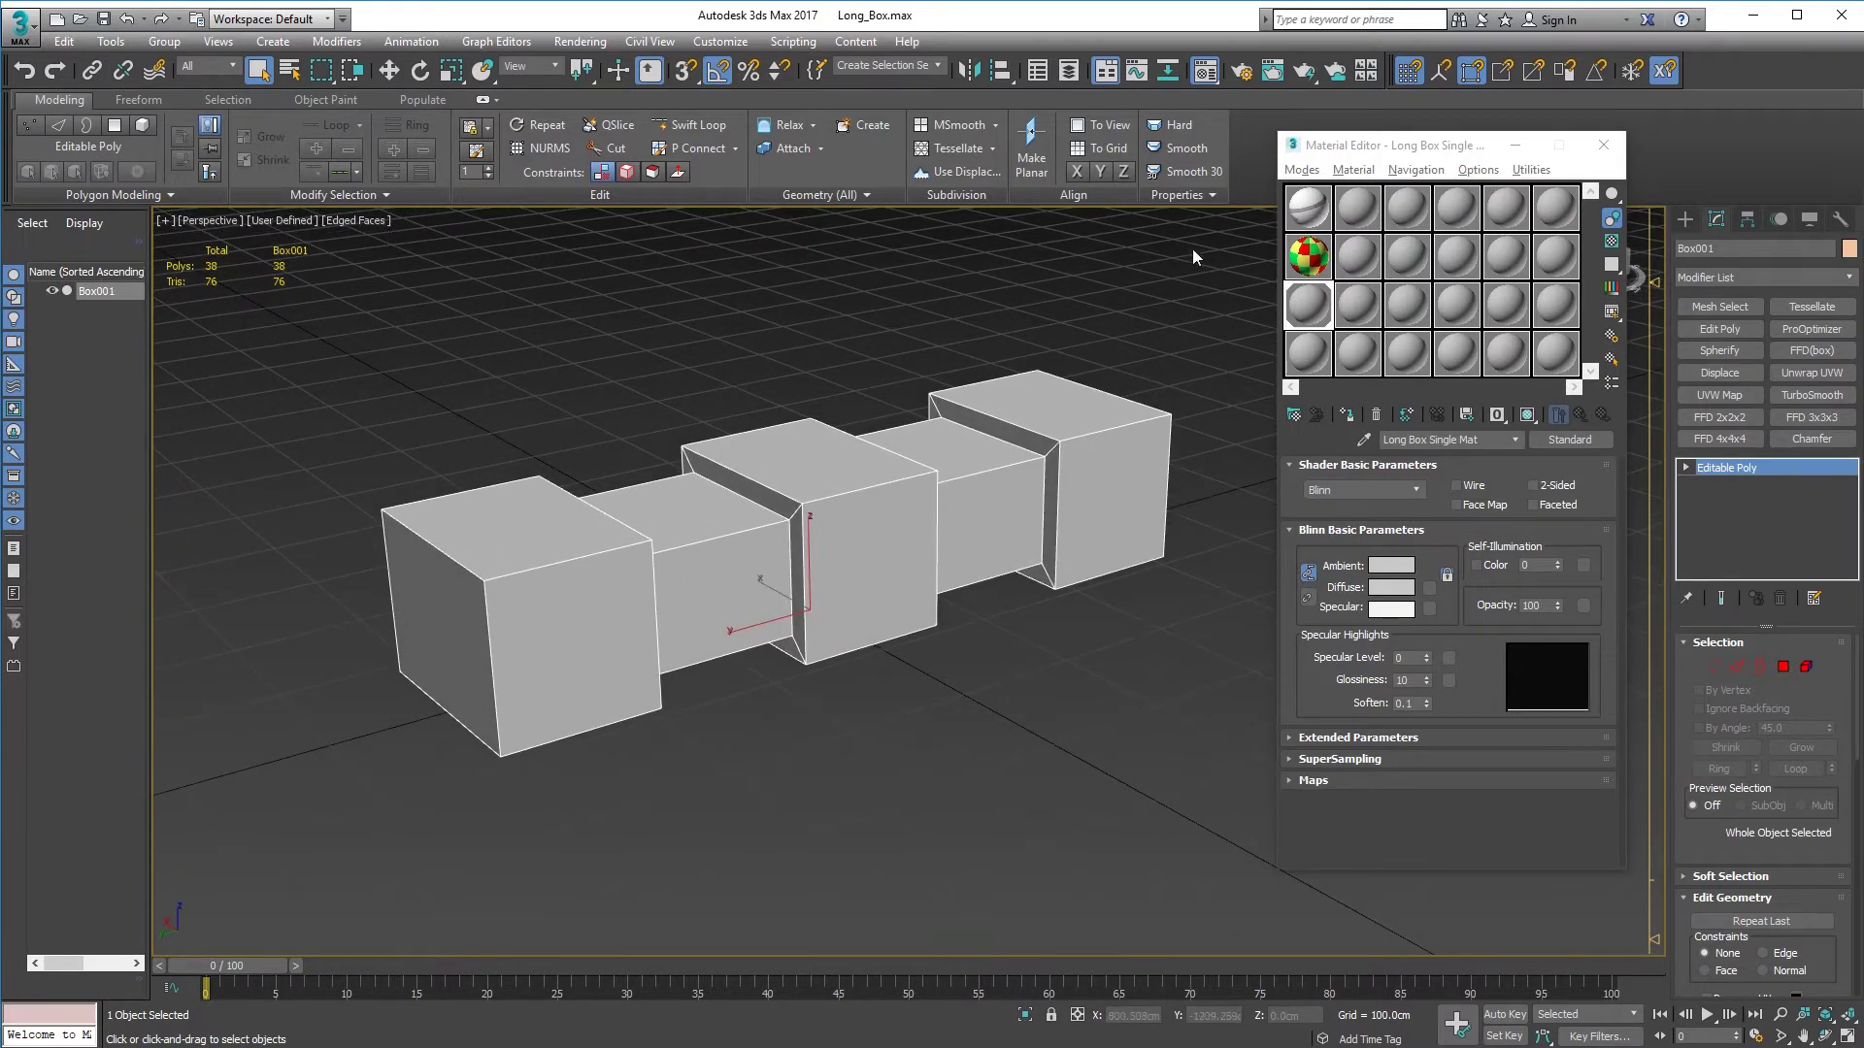
pyautogui.click(1318, 266)
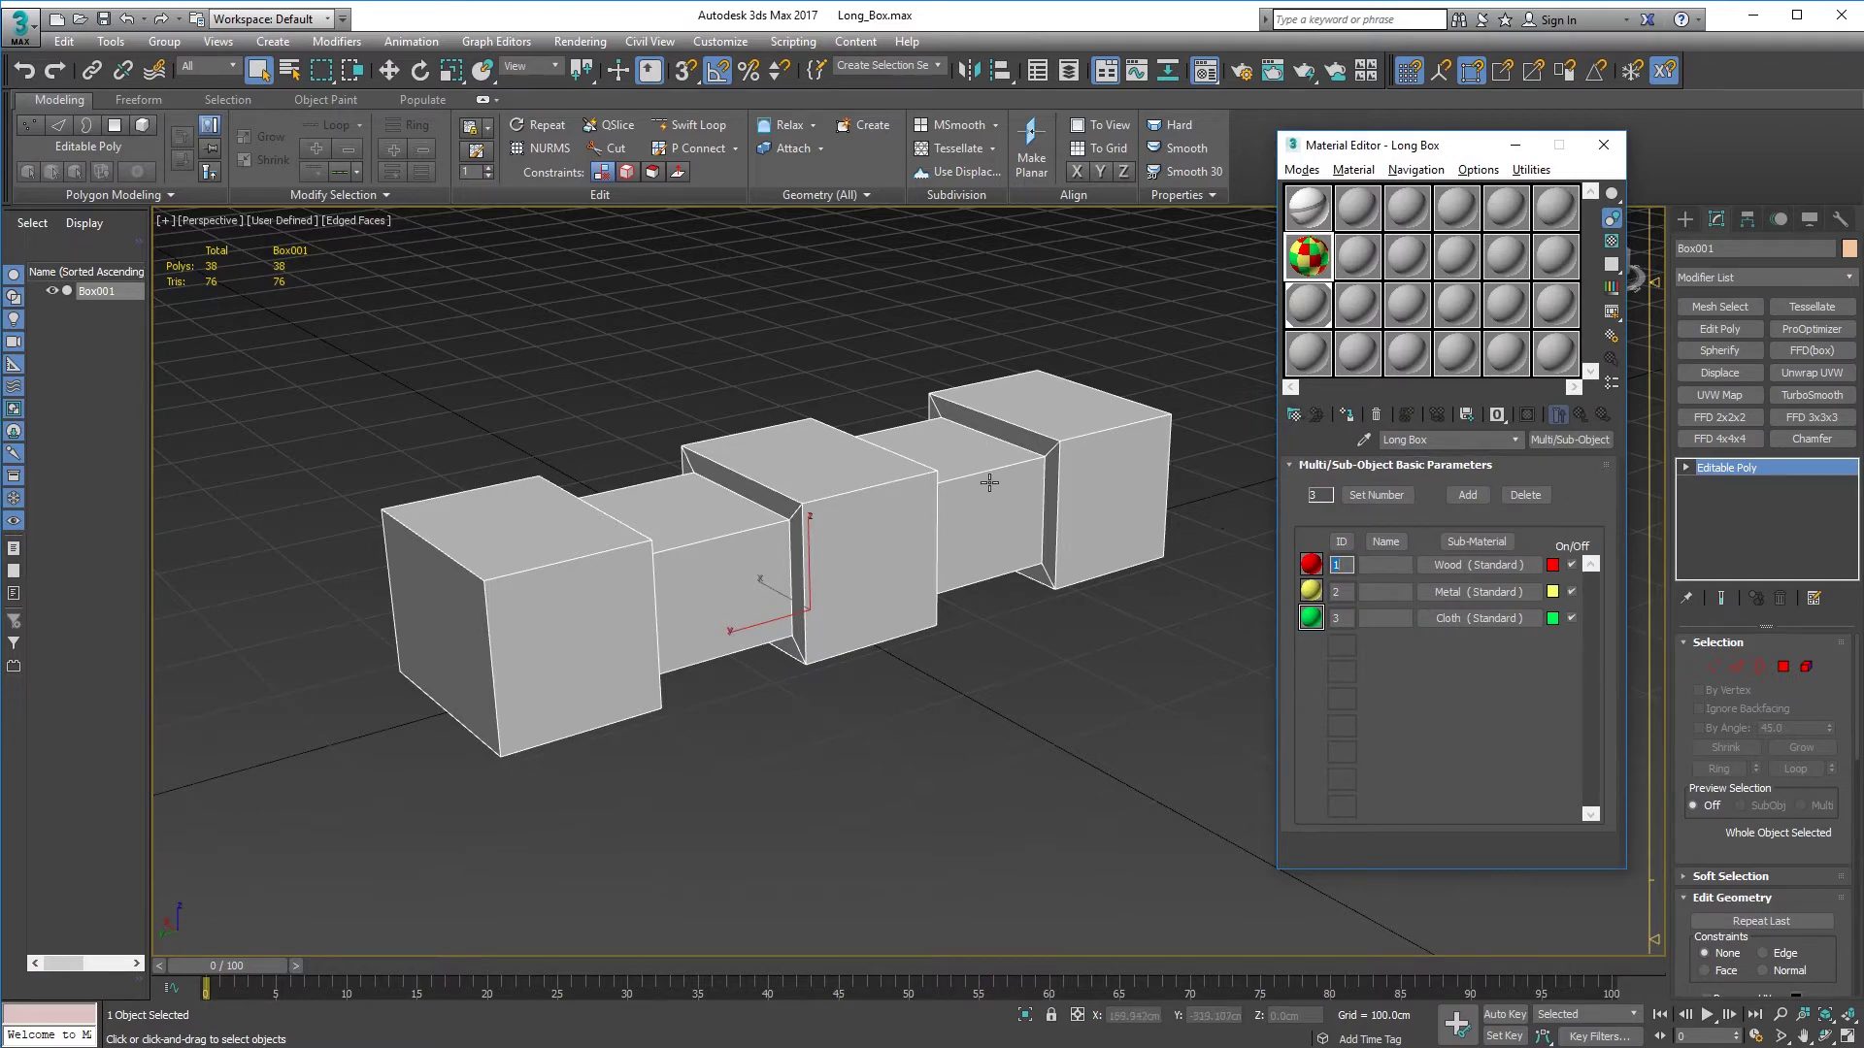
pyautogui.keyDown('alt'); pyautogui.moveTo(951, 567); pyautogui.dragTo(939, 580, button='middle'); pyautogui.keyUp('alt')
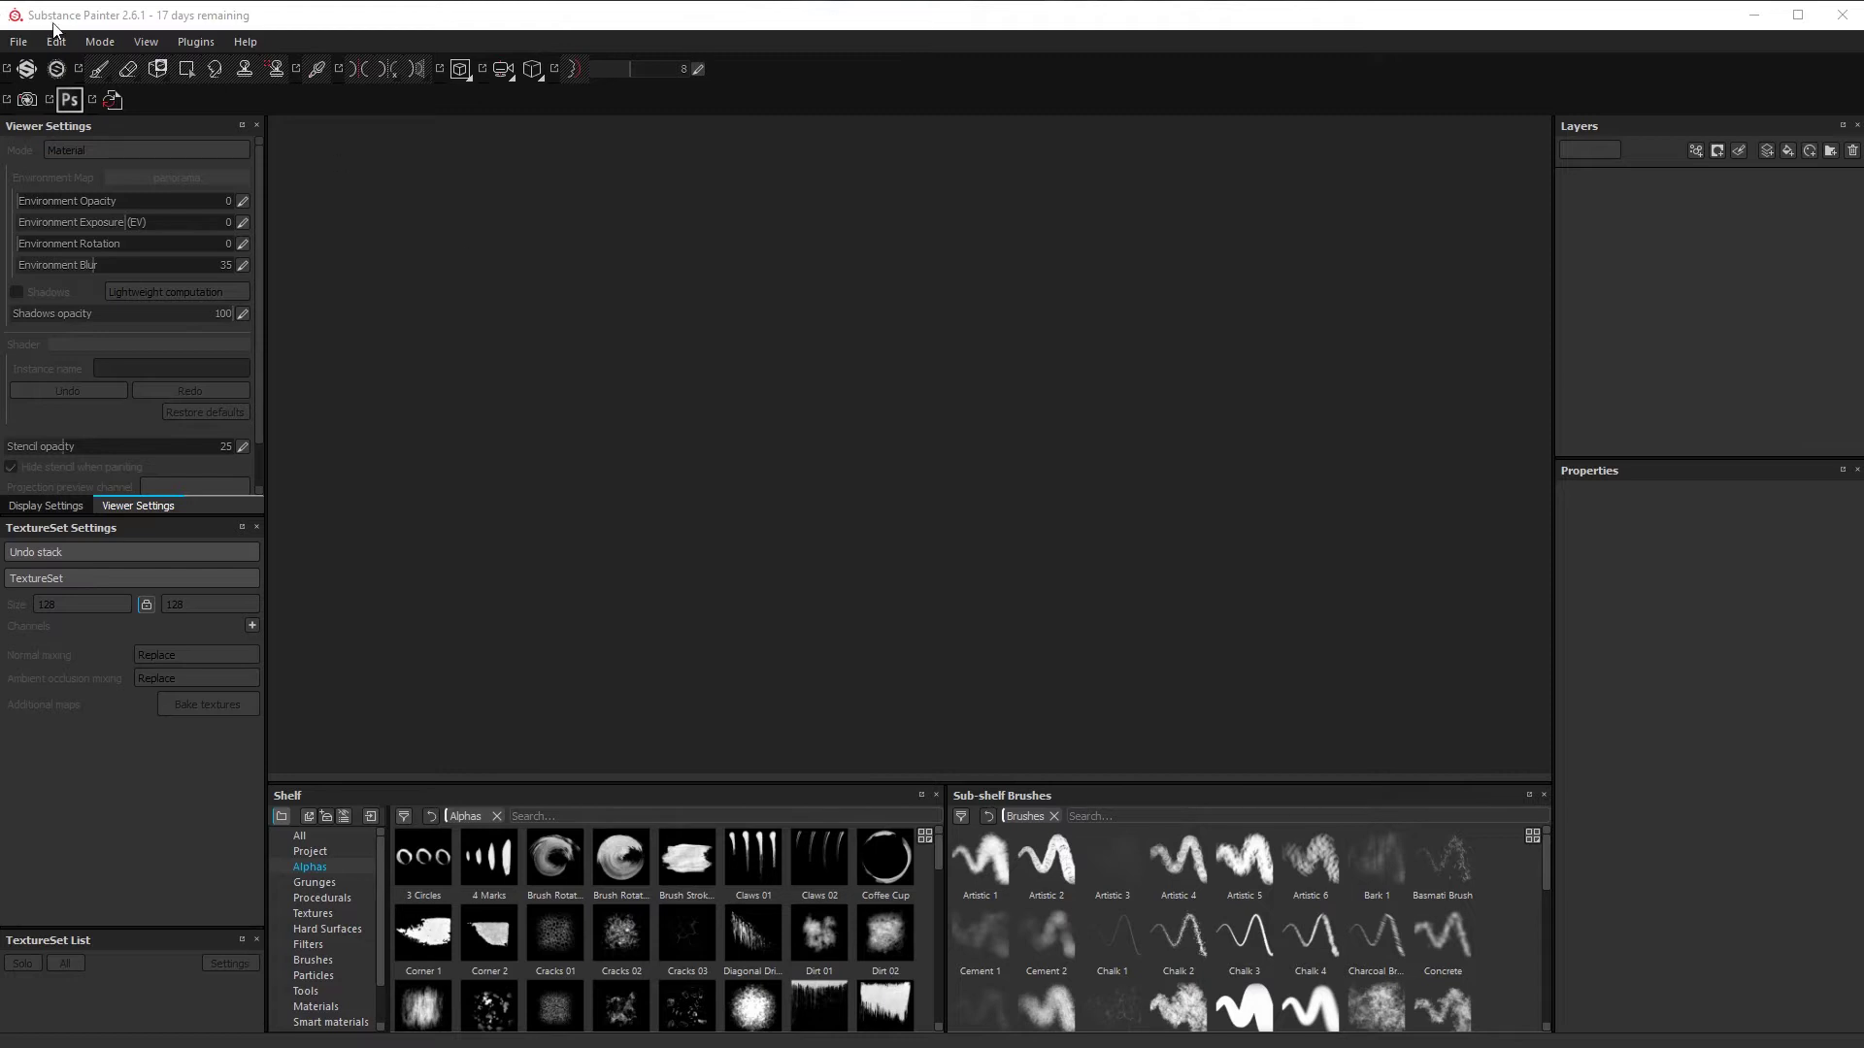
# Create a new project from Long_Box.FBX with 'texture set per UDIM tile' turned off
pyautogui.click(19, 41)
pyautogui.click(55, 70)
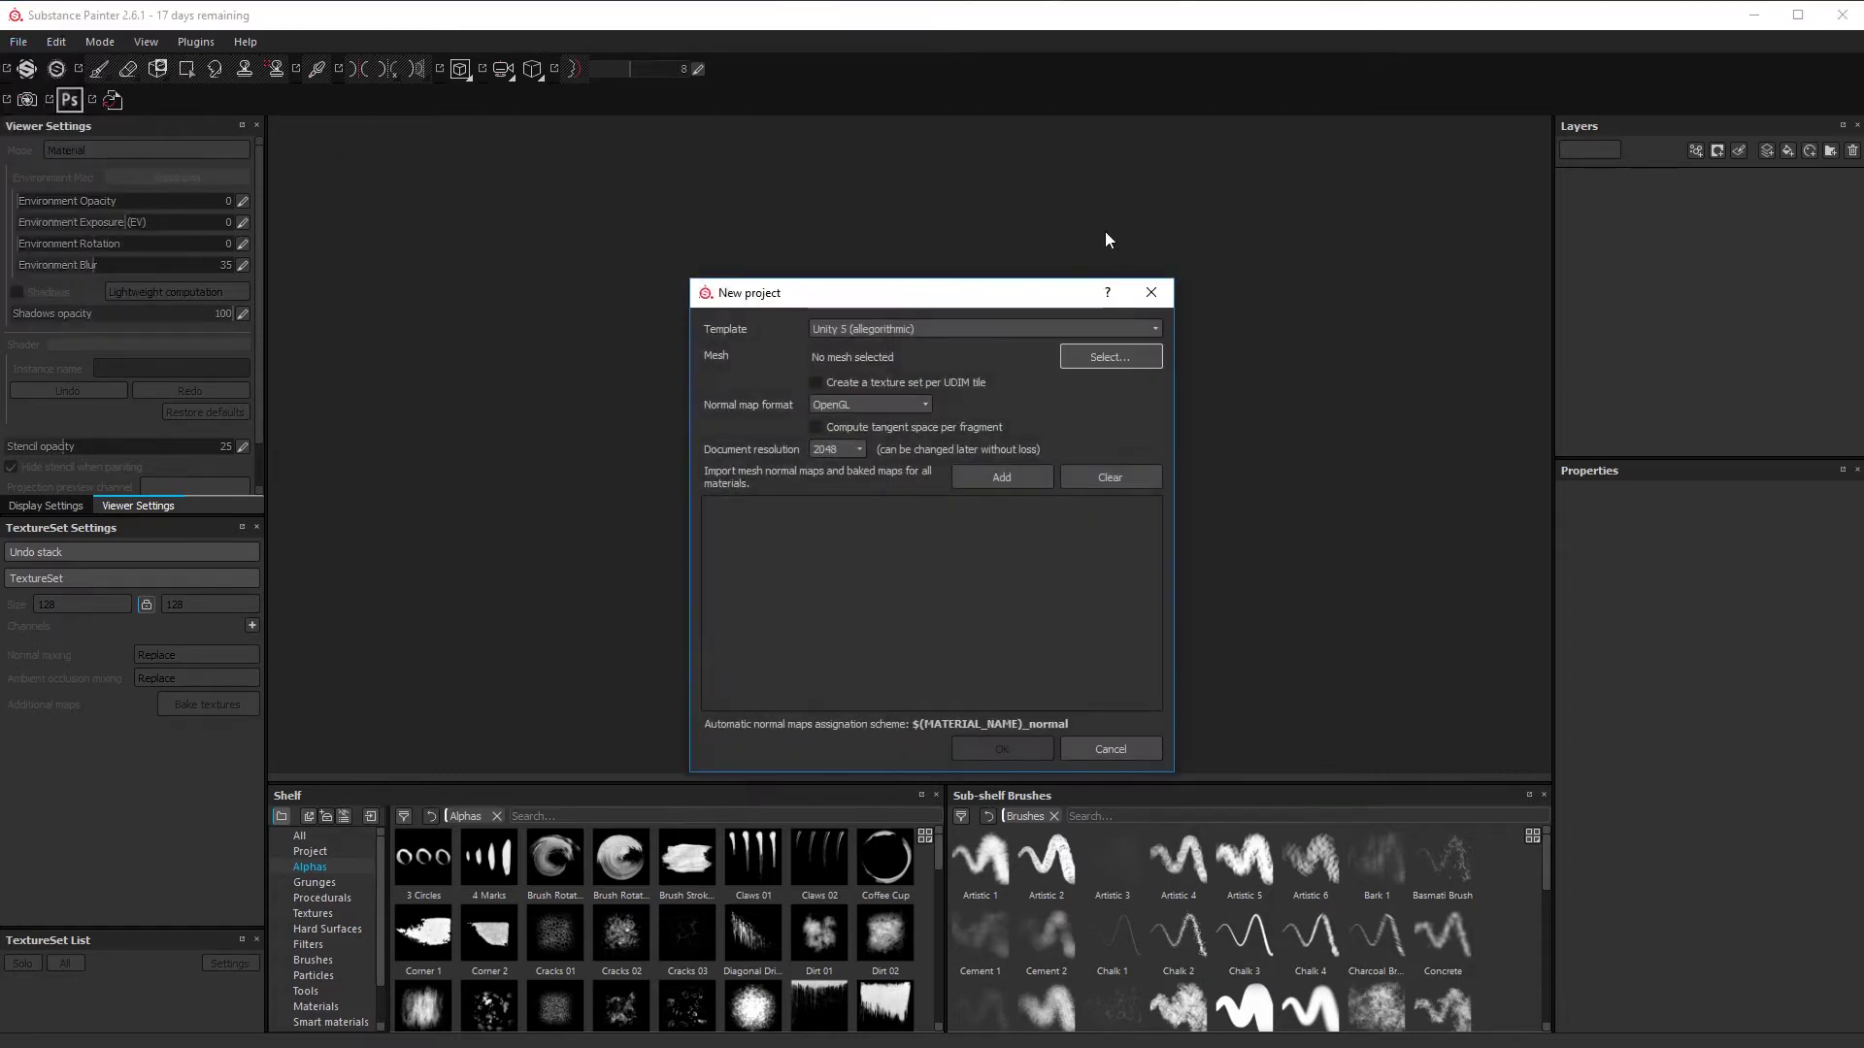
pyautogui.click(1089, 358)
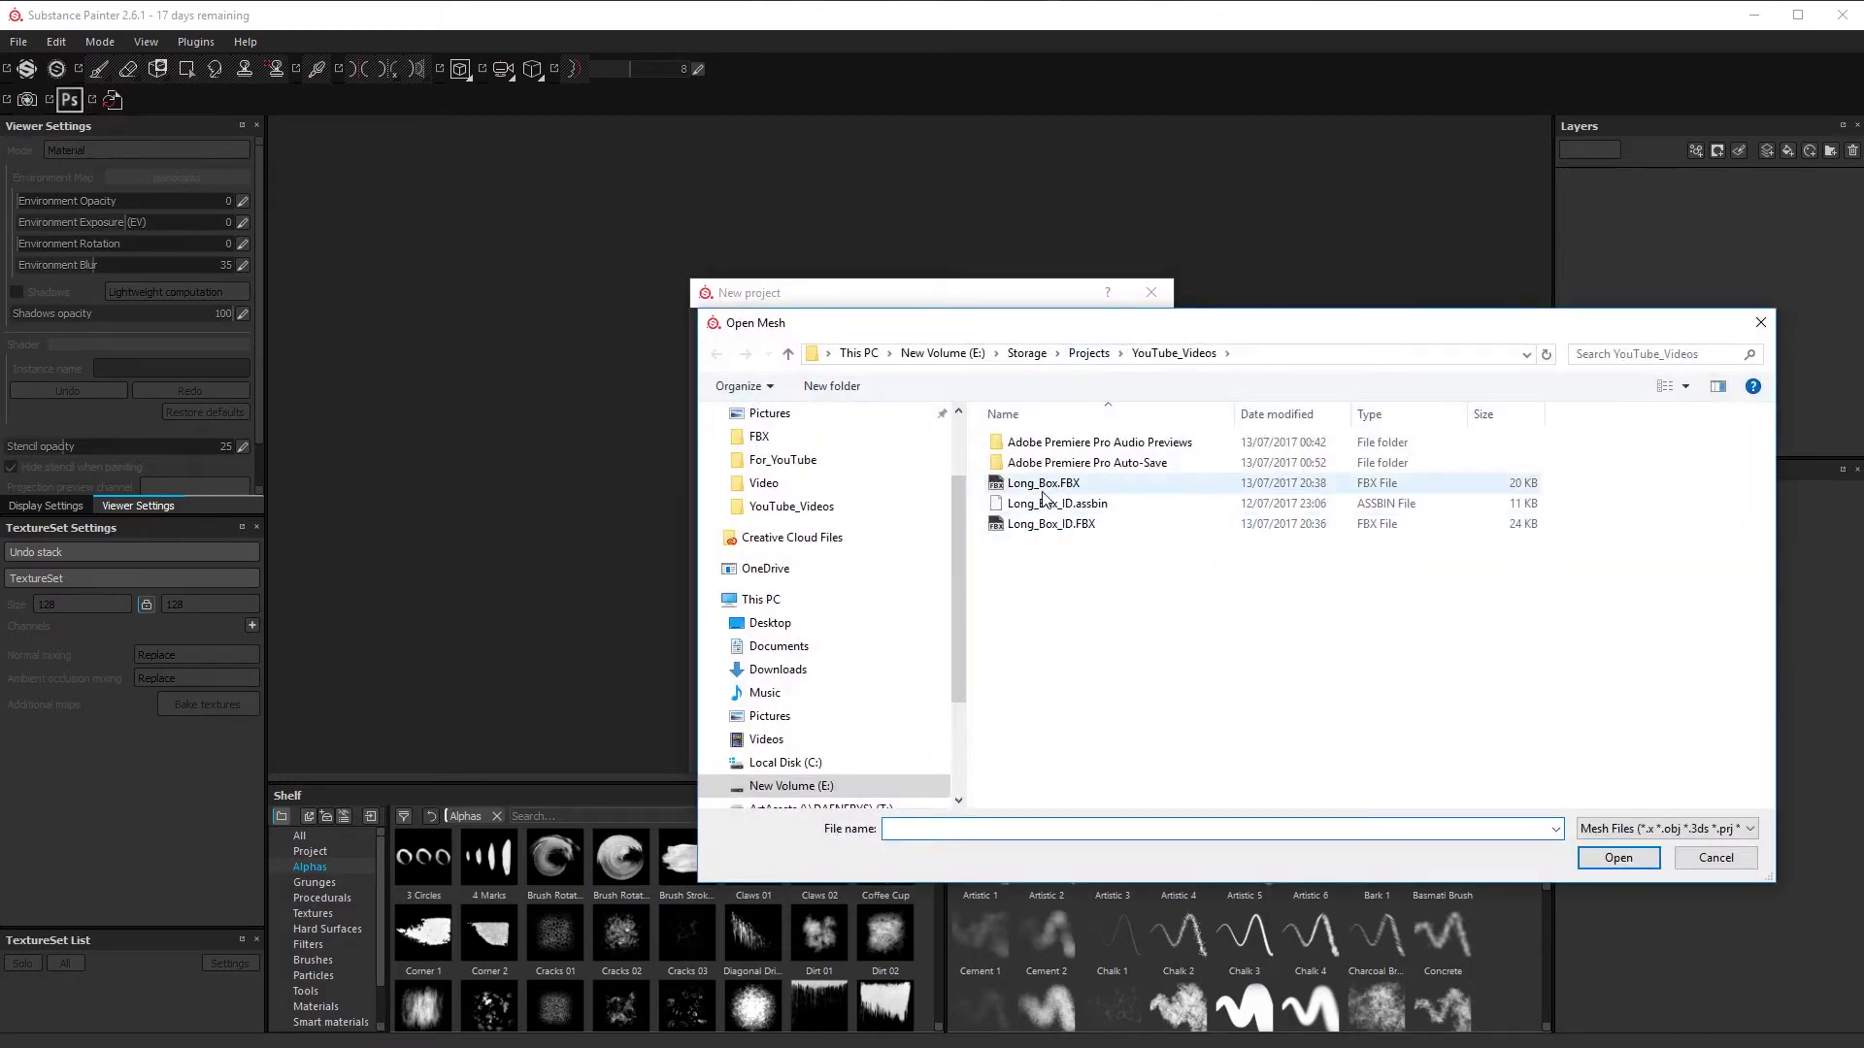
pyautogui.click(1061, 489)
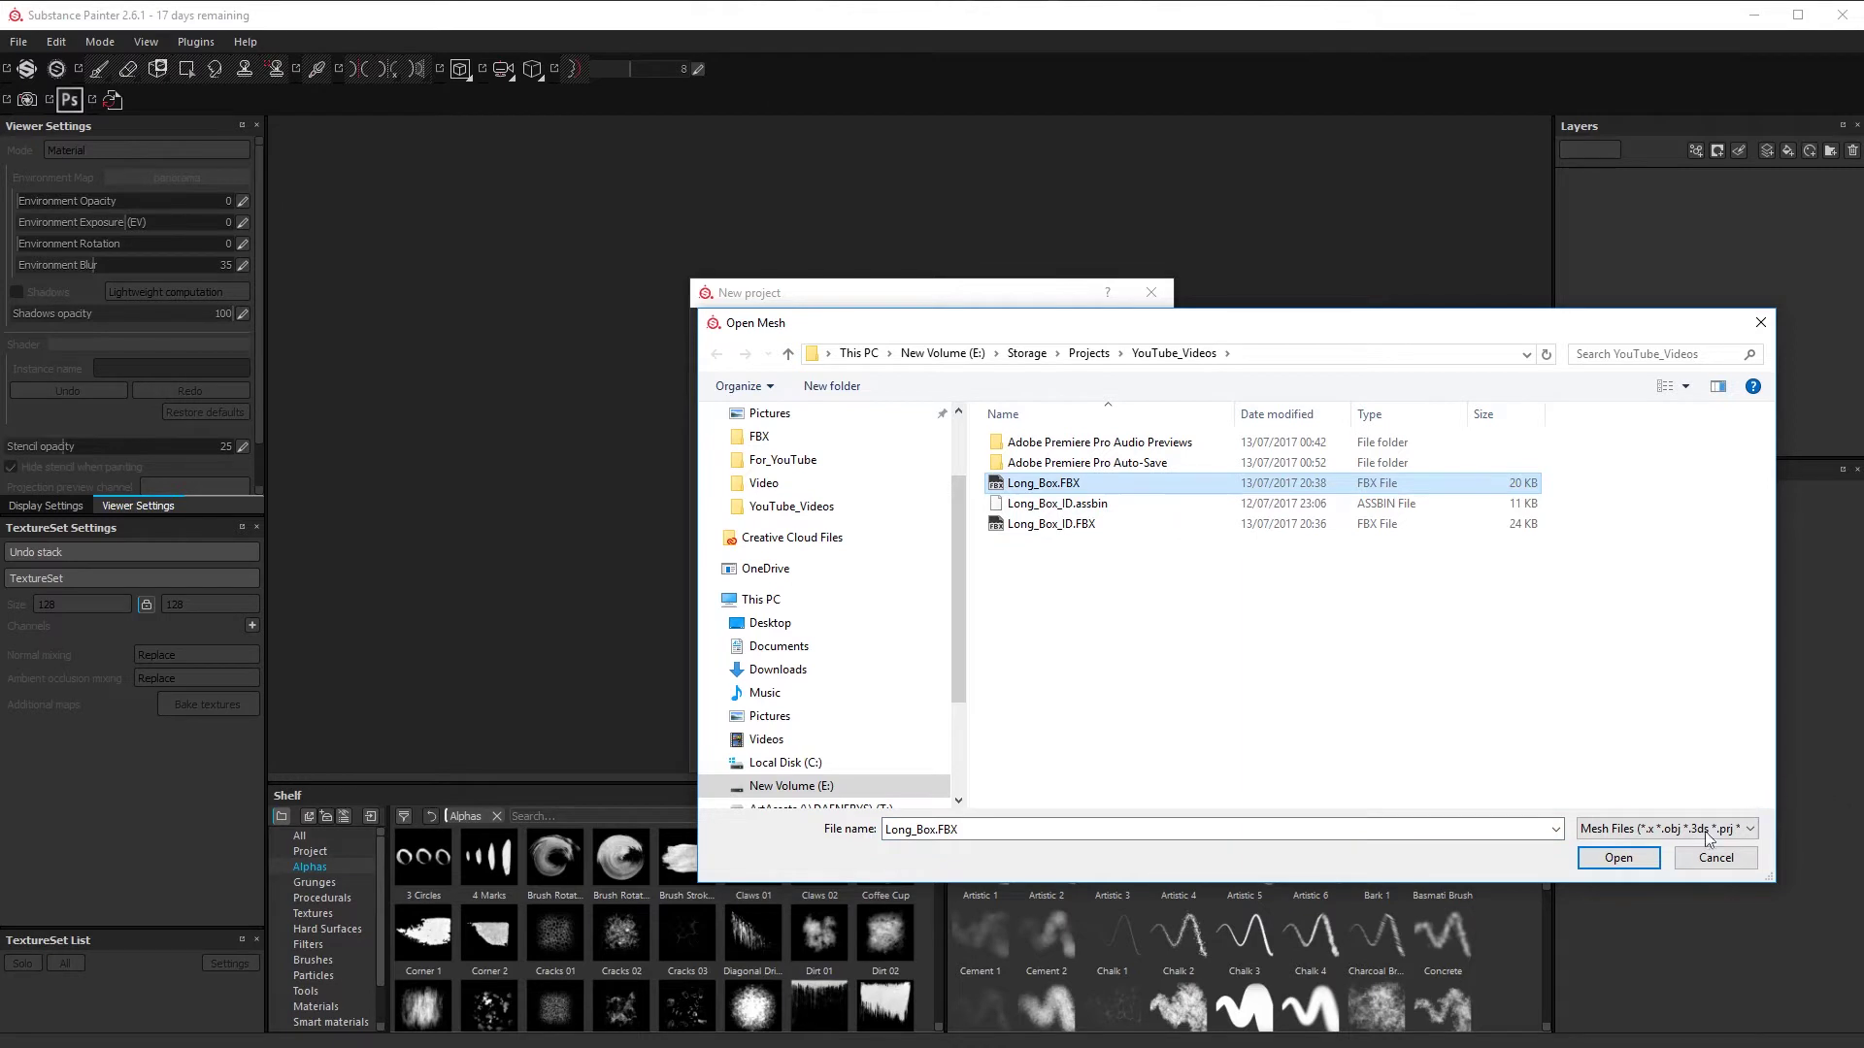
pyautogui.click(1618, 858)
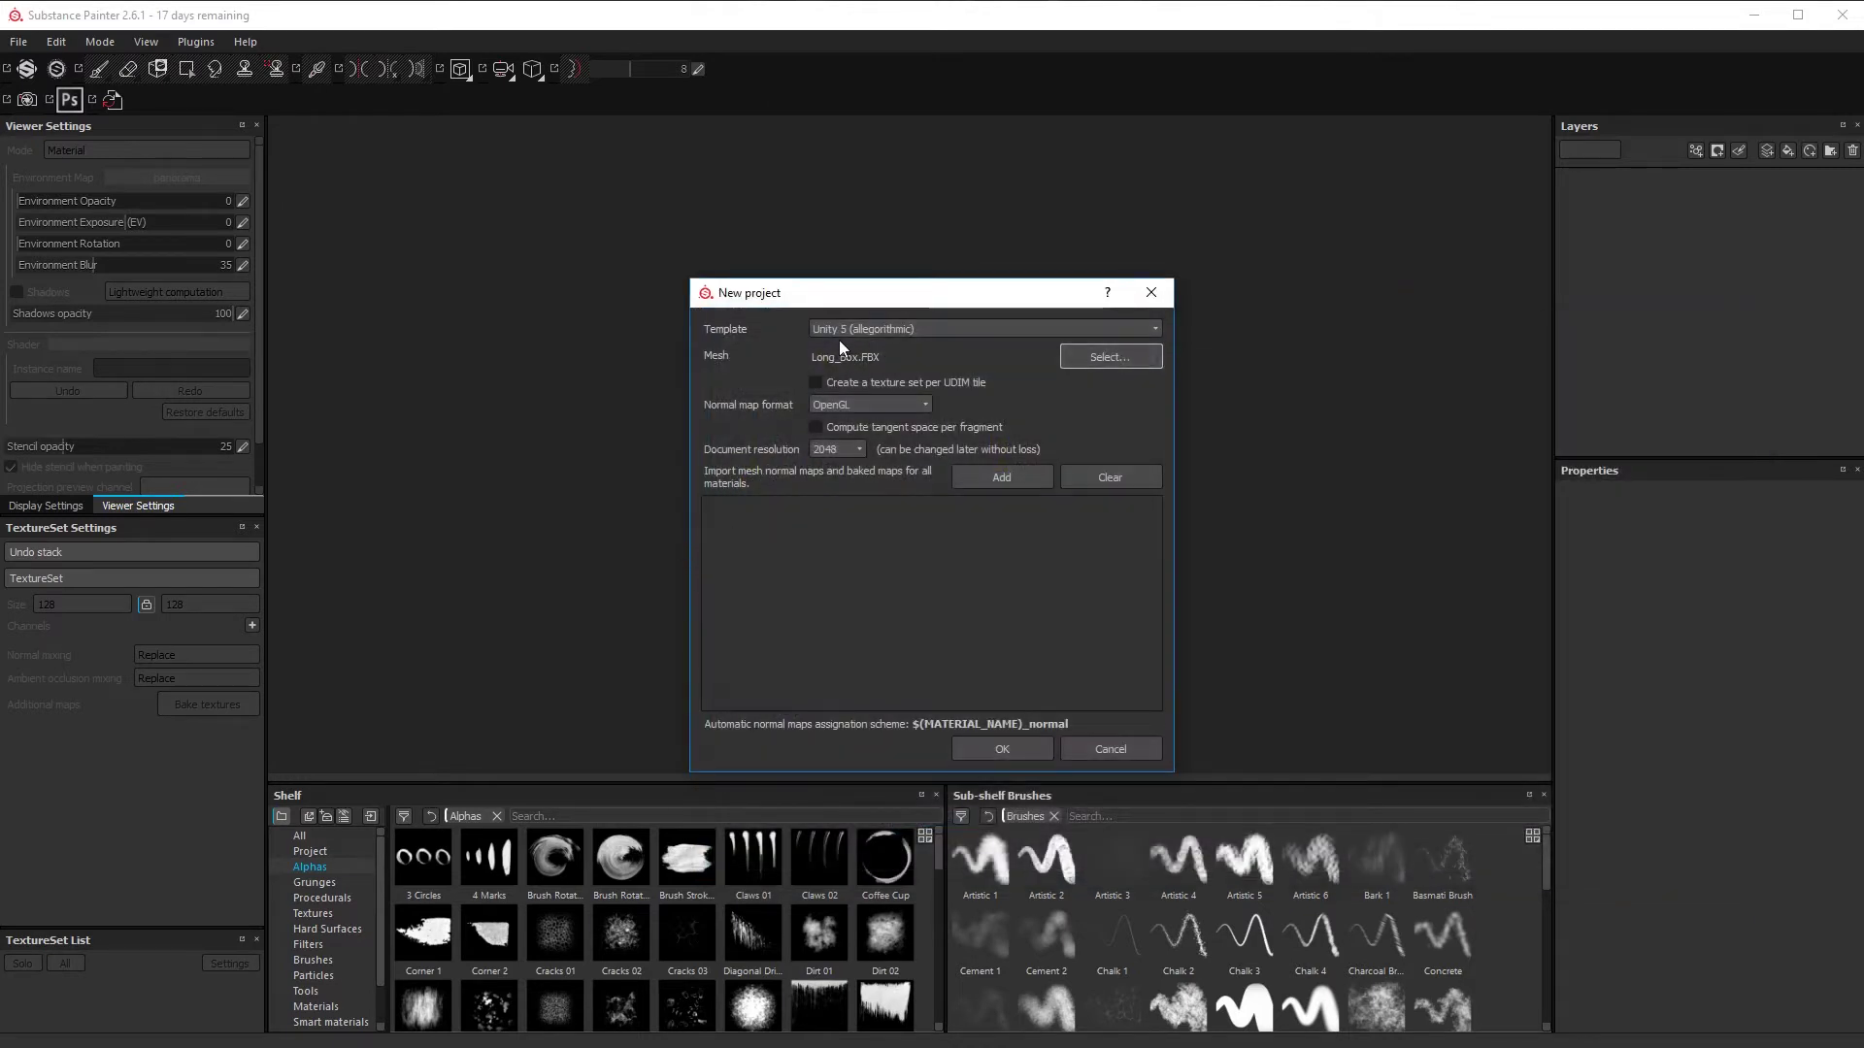
pyautogui.click(815, 383)
pyautogui.click(1006, 753)
pyautogui.keyDown('alt'); pyautogui.moveTo(1002, 521); pyautogui.dragTo(652, 578); pyautogui.keyUp('alt')
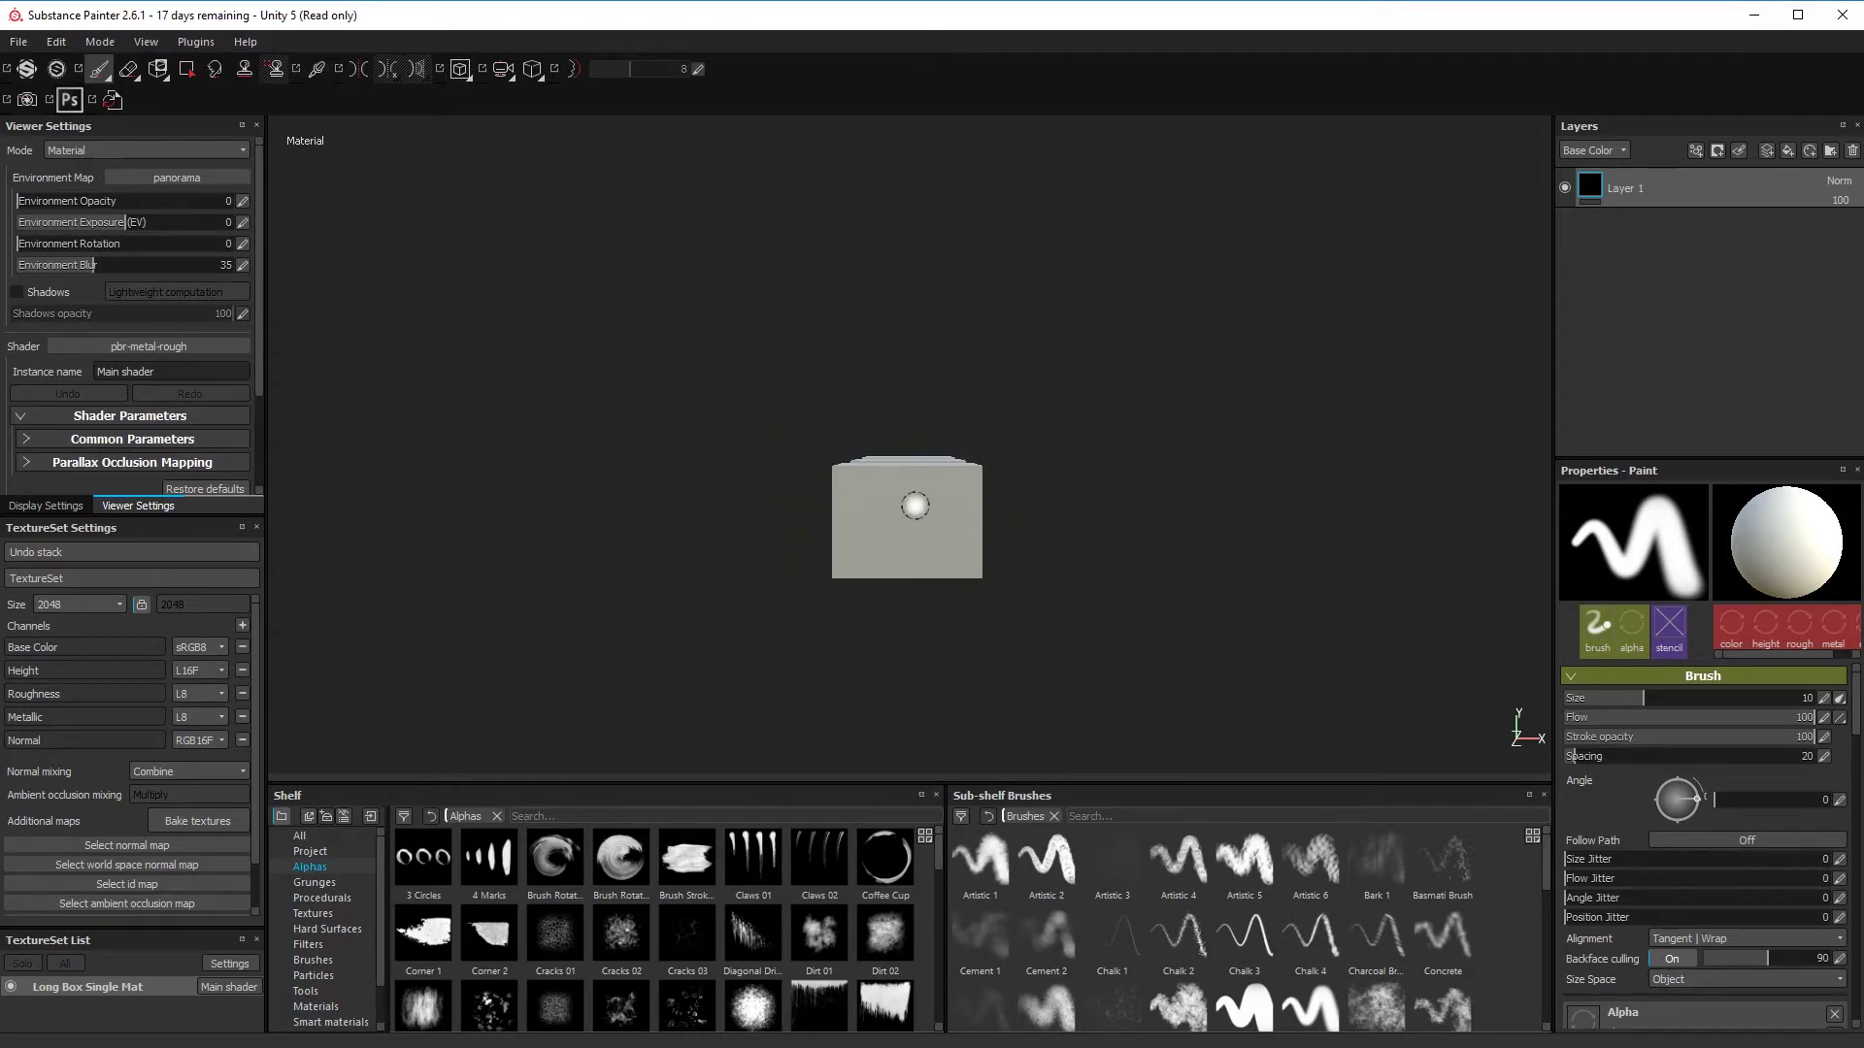
# Orbit the camera to see the whole three-box mesh from an angle
pyautogui.press('alt')
pyautogui.moveTo(792, 547)
pyautogui.keyDown('alt'); pyautogui.mouseDown()
pyautogui.moveTo(923, 574)
pyautogui.moveTo(835, 578)
pyautogui.moveTo(873, 595)
pyautogui.moveTo(584, 551)
pyautogui.moveTo(1695, 588)
pyautogui.moveTo(1626, 343)
pyautogui.moveTo(1847, 263)
pyautogui.moveTo(1847, 453)
pyautogui.moveTo(1252, 611)
pyautogui.moveTo(990, 632)
pyautogui.moveTo(1181, 449)
pyautogui.moveTo(1090, 429)
pyautogui.moveTo(952, 507)
pyautogui.moveTo(1103, 433)
pyautogui.moveTo(964, 527)
pyautogui.moveTo(790, 533)
pyautogui.moveTo(861, 553)
pyautogui.mouseUp(); pyautogui.keyUp('alt')
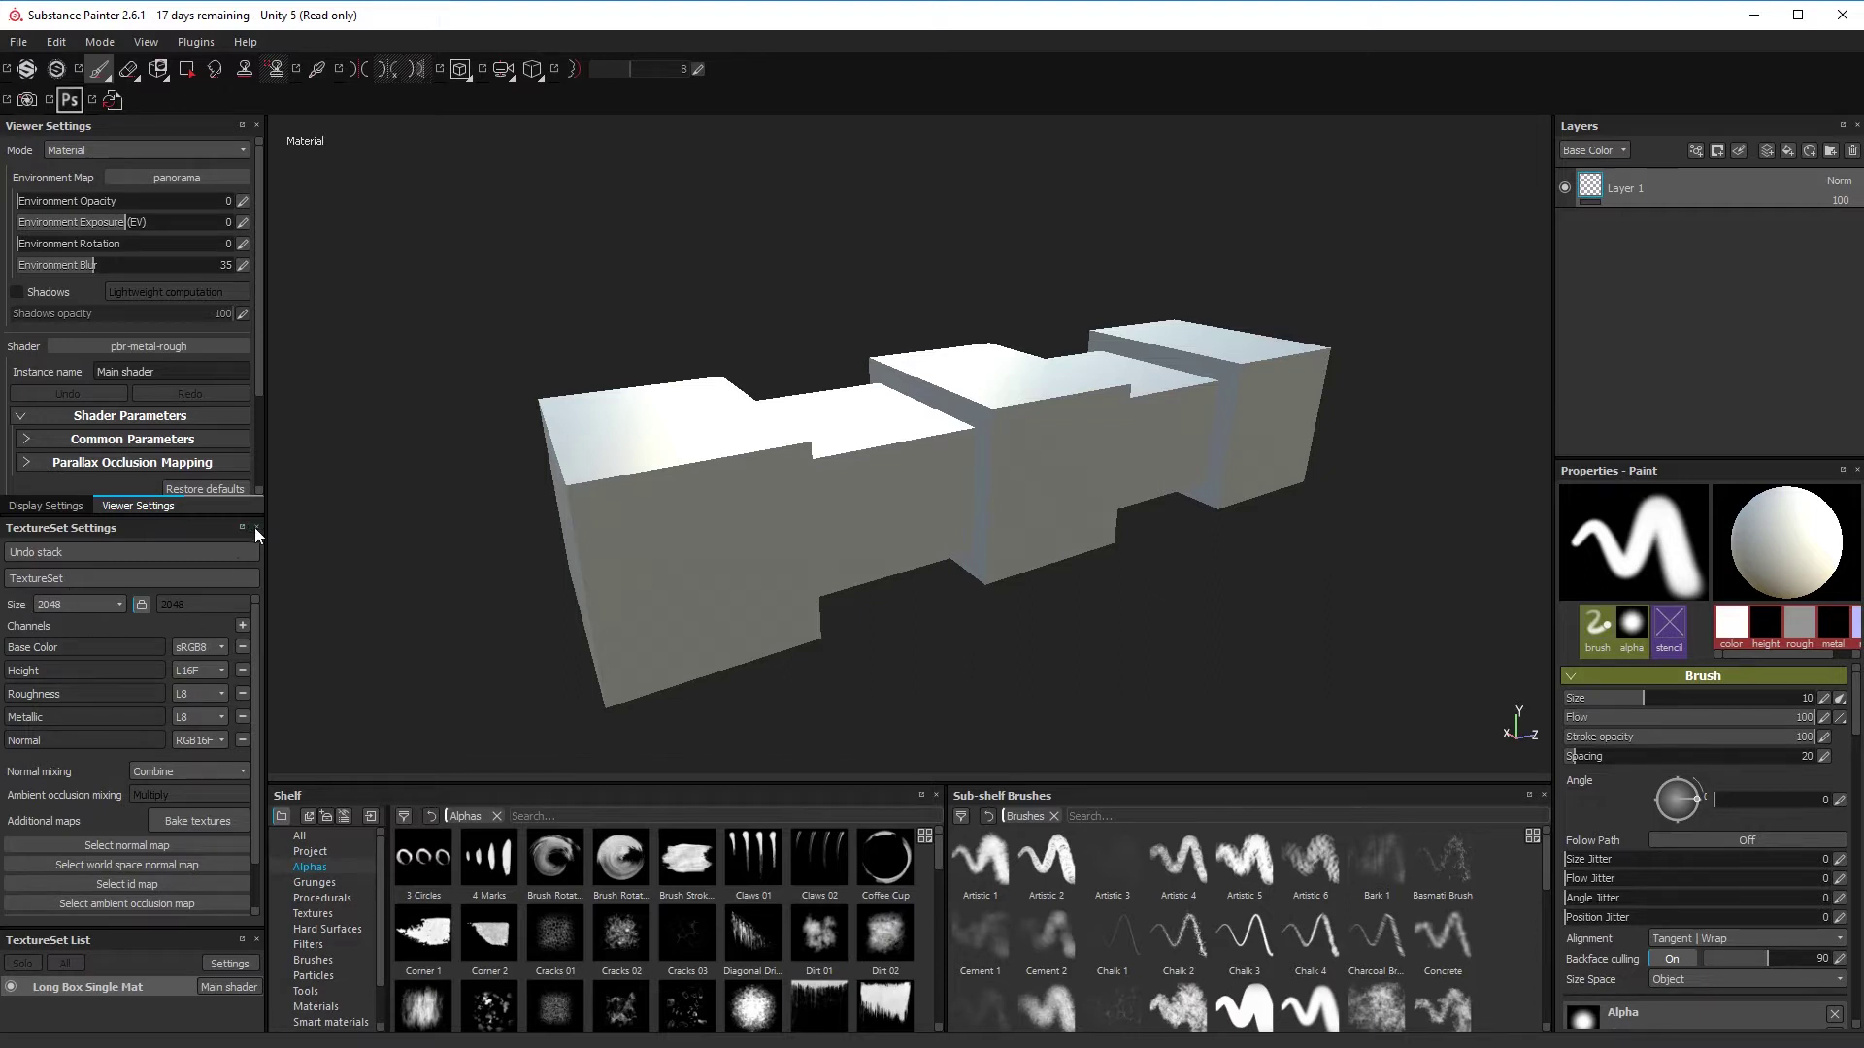
# Add an L8 Ambient occlusion channel to the texture set
pyautogui.click(243, 625)
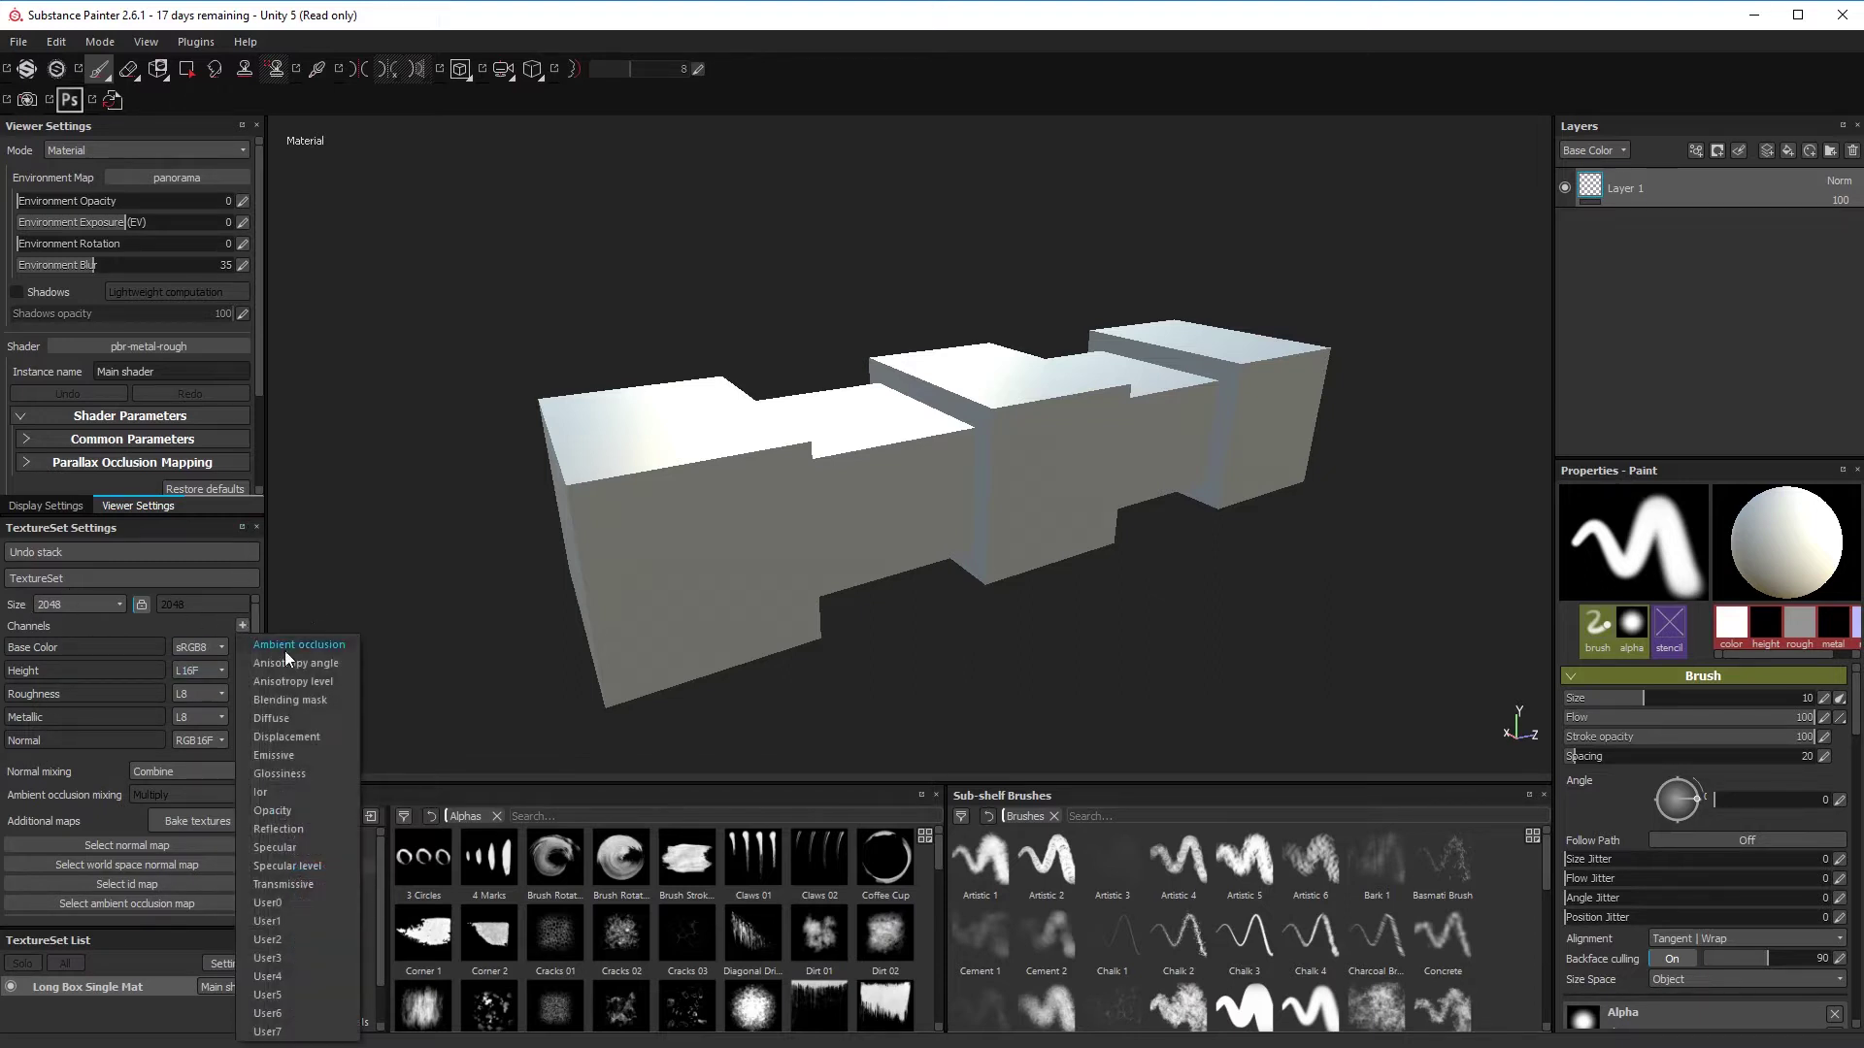
pyautogui.click(283, 645)
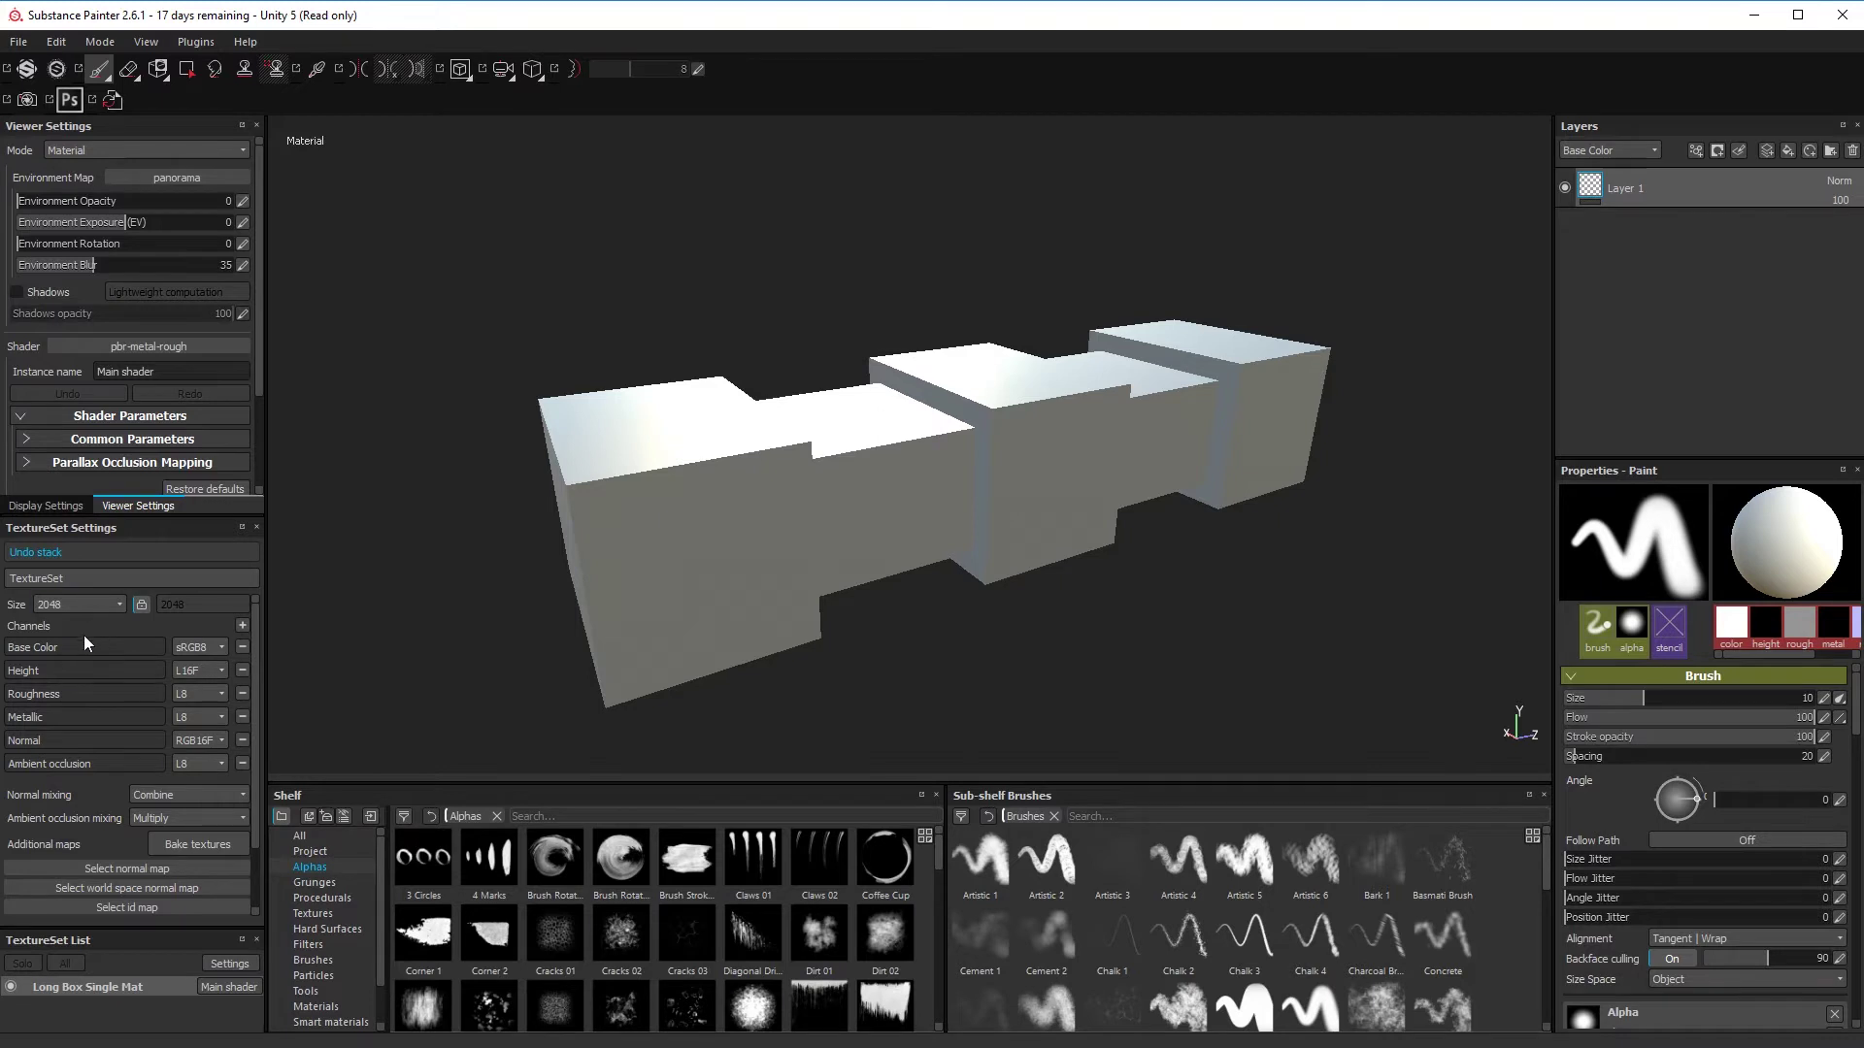
pyautogui.scroll(-1, 73, 709)
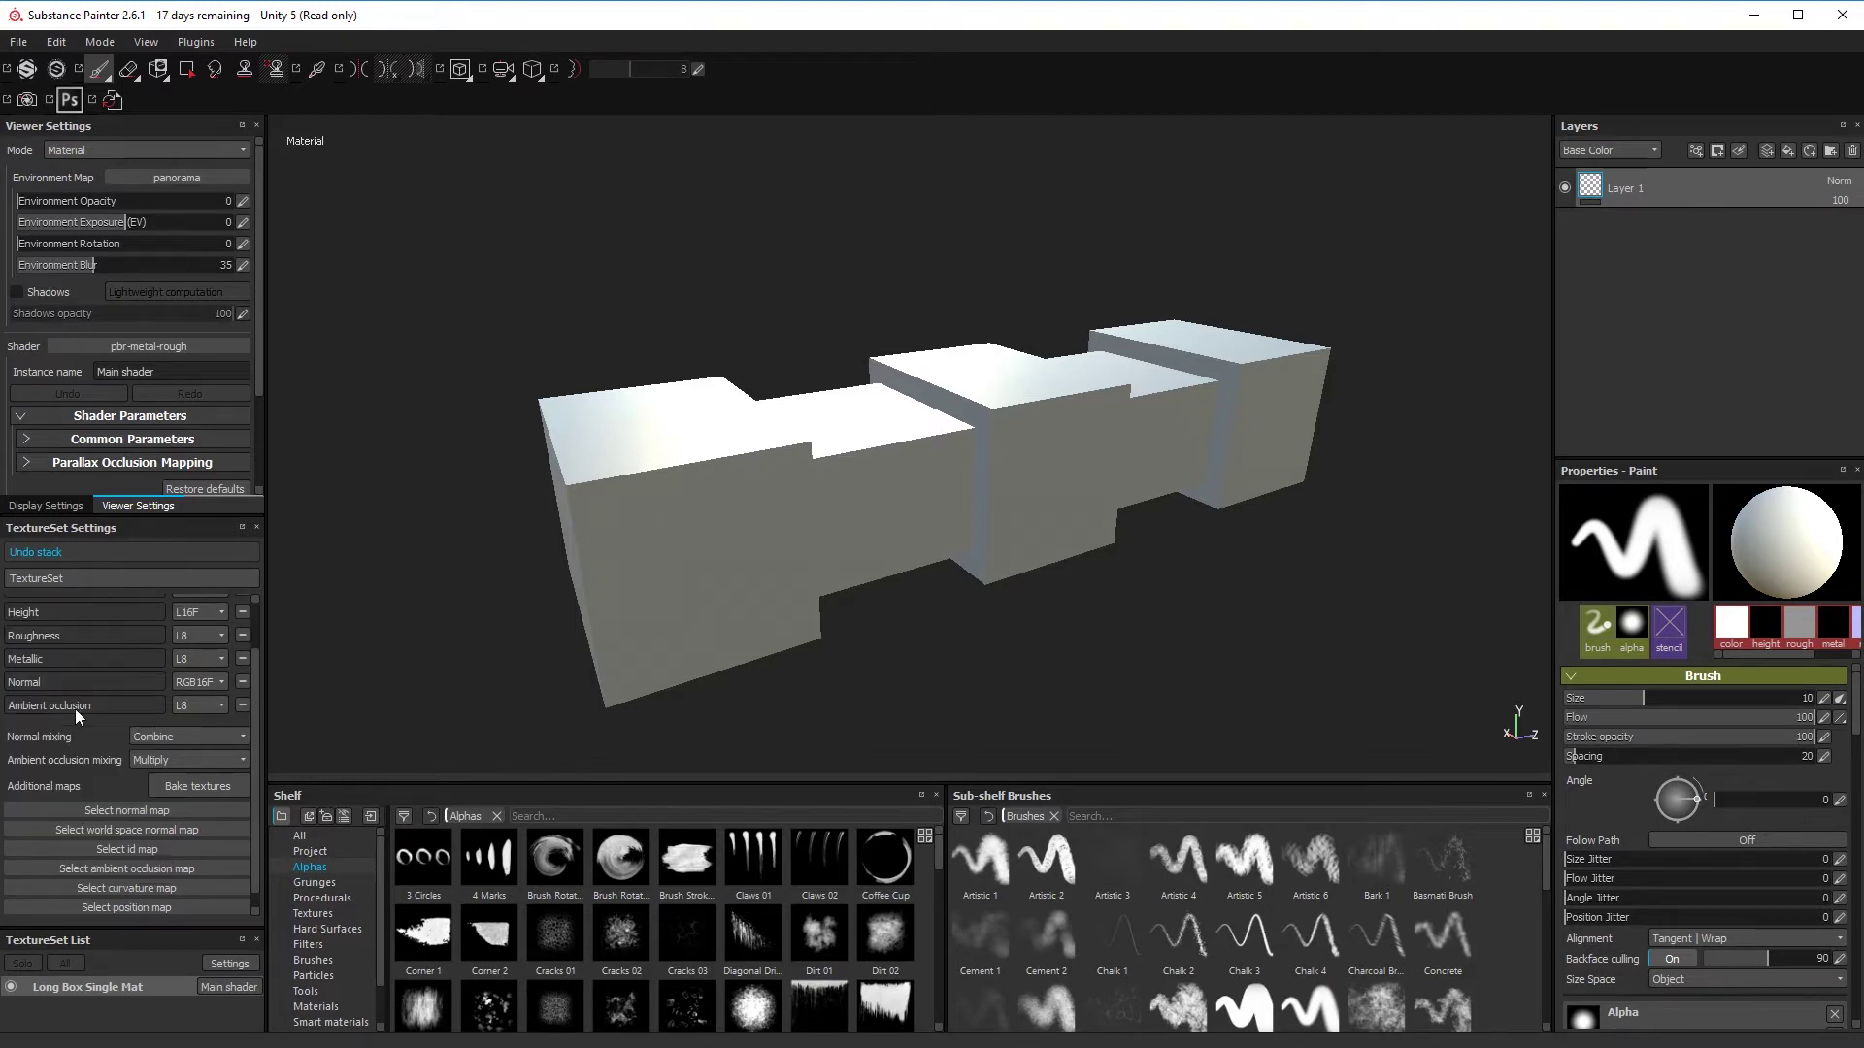
# Open the Baking dialog for Long Box Single Mat and move it aside
pyautogui.click(192, 785)
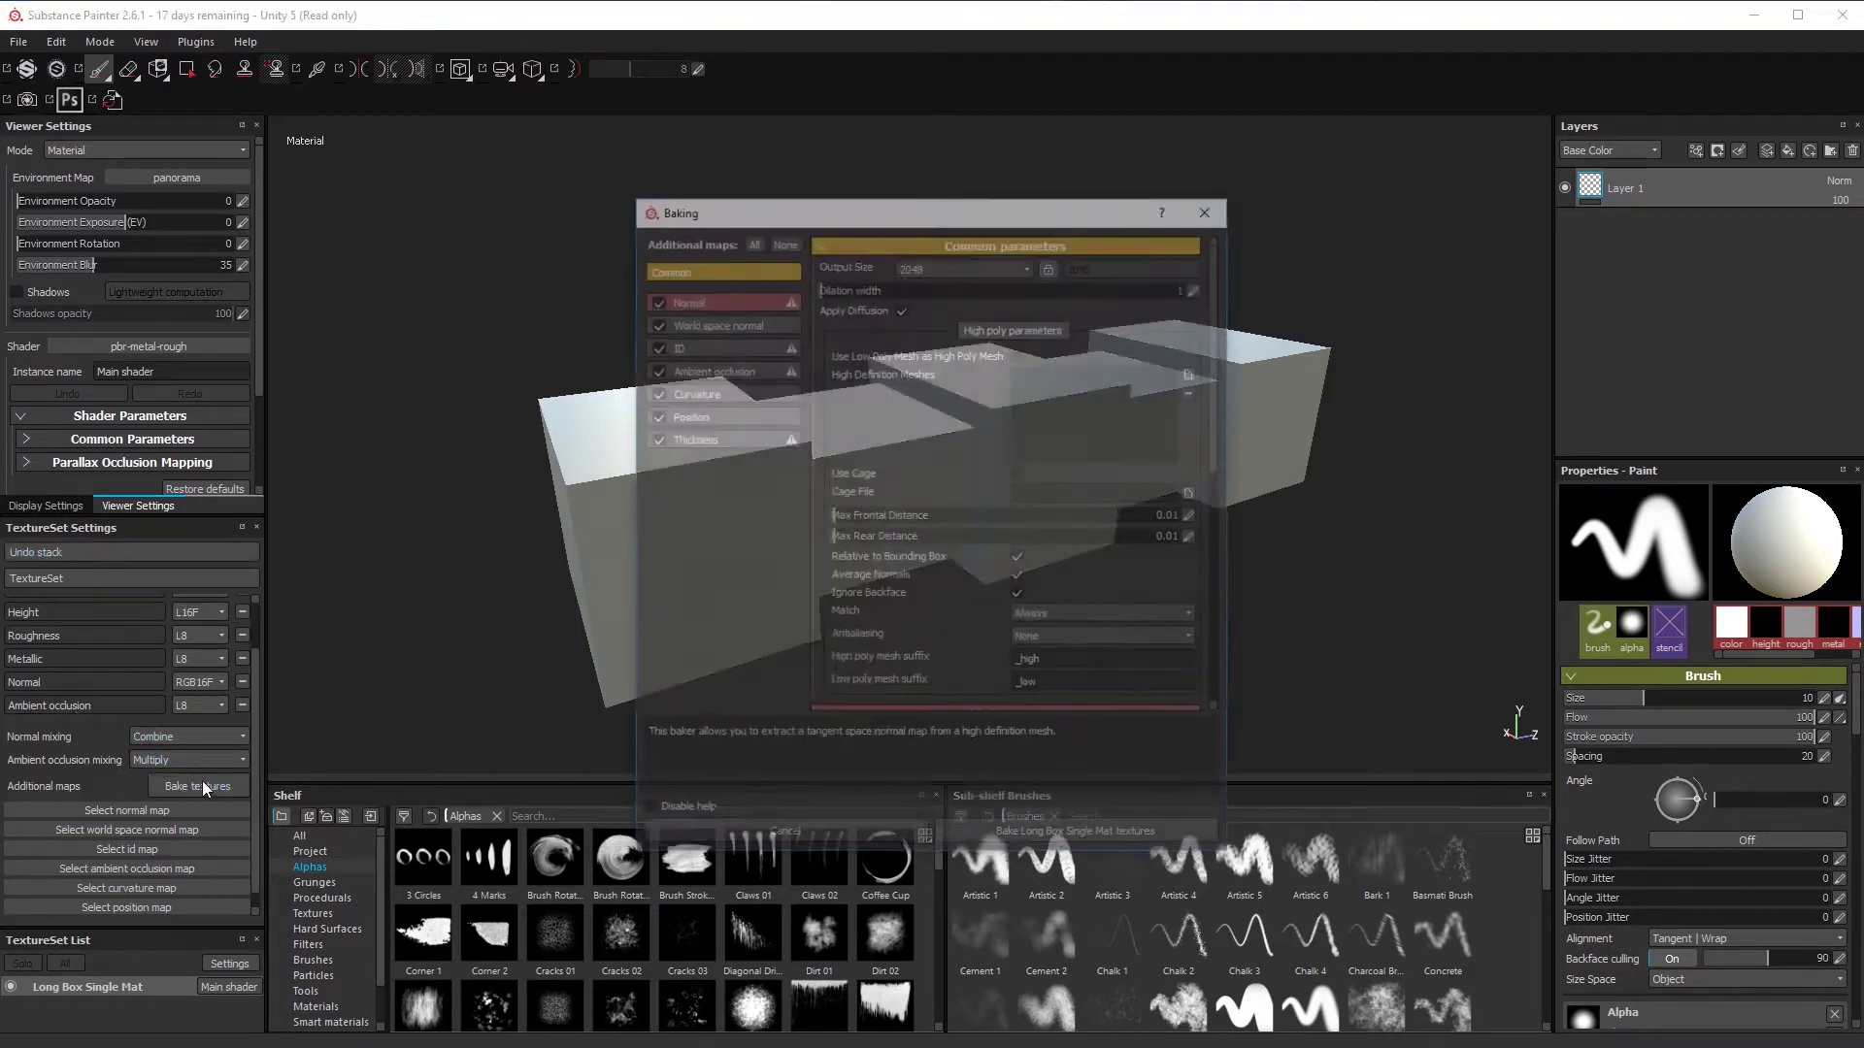
pyautogui.moveTo(862, 210); pyautogui.dragTo(1104, 172)
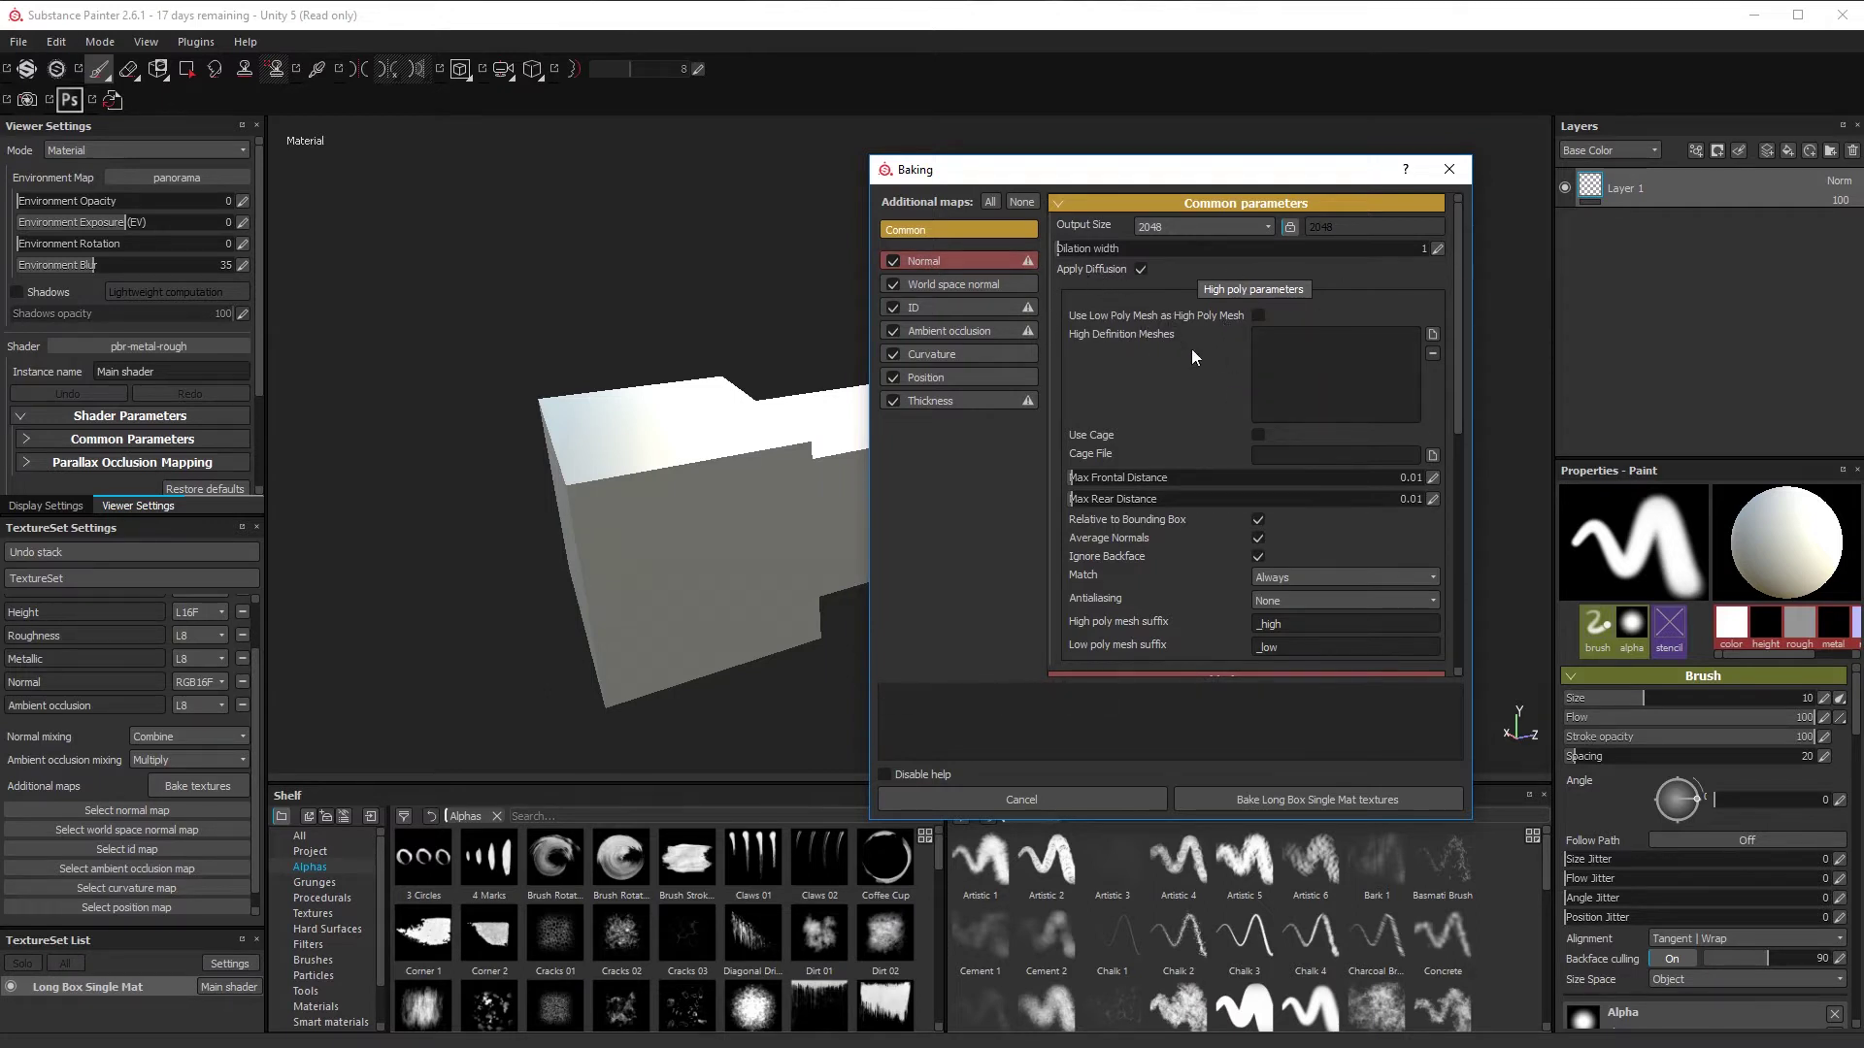
# Add Long_Box_ID.FBX as the high definition mesh for baking
pyautogui.click(1433, 332)
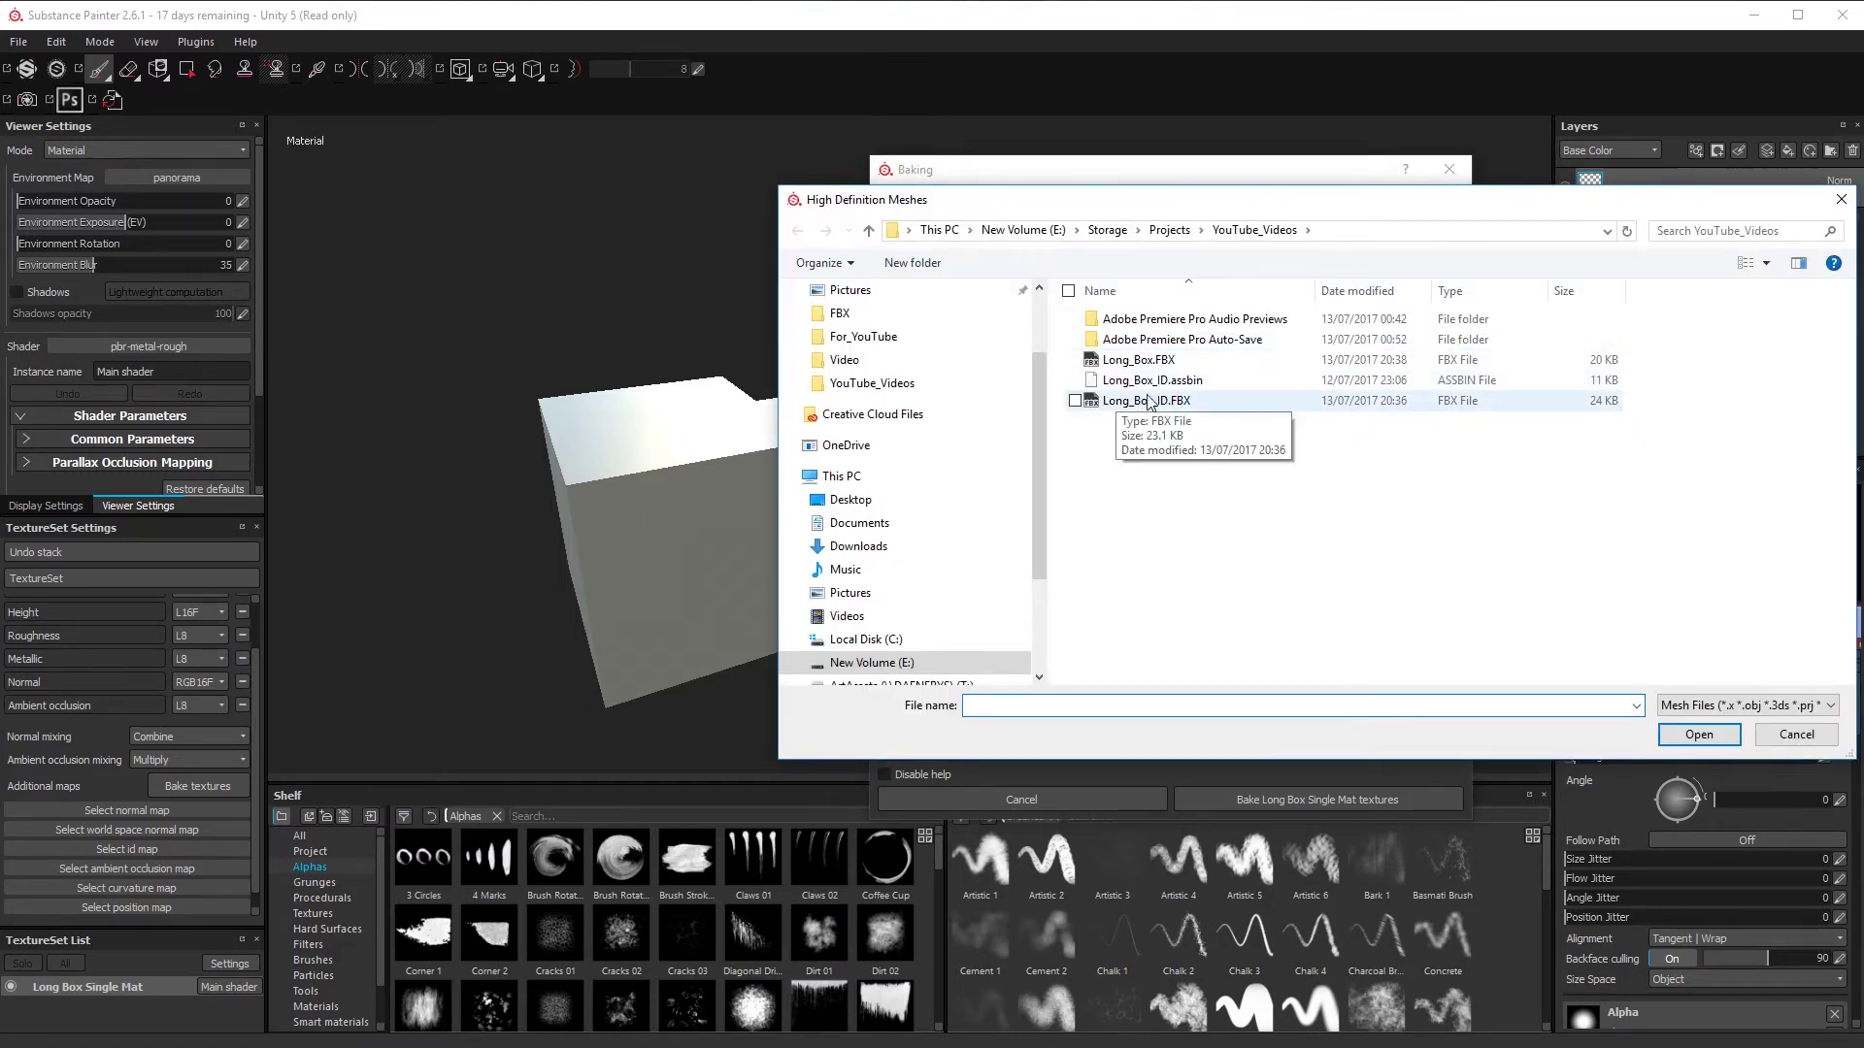
pyautogui.click(1164, 406)
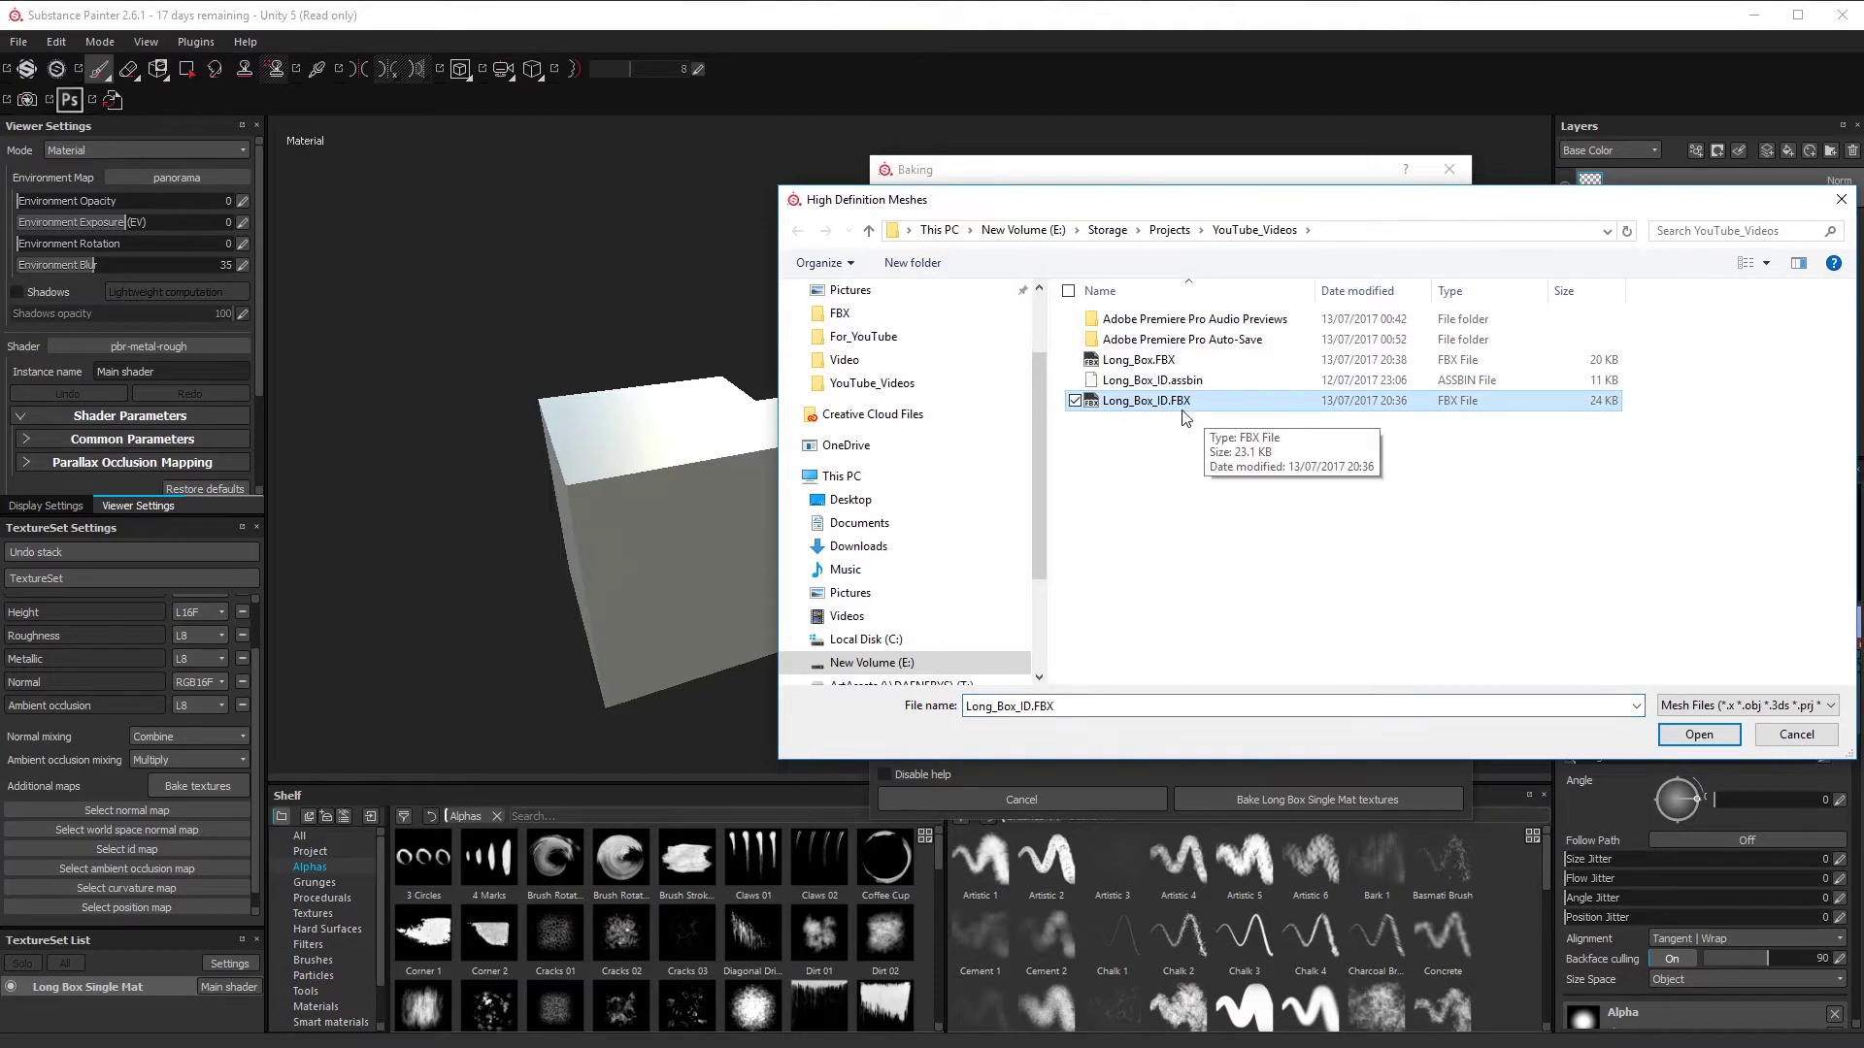
pyautogui.click(1740, 739)
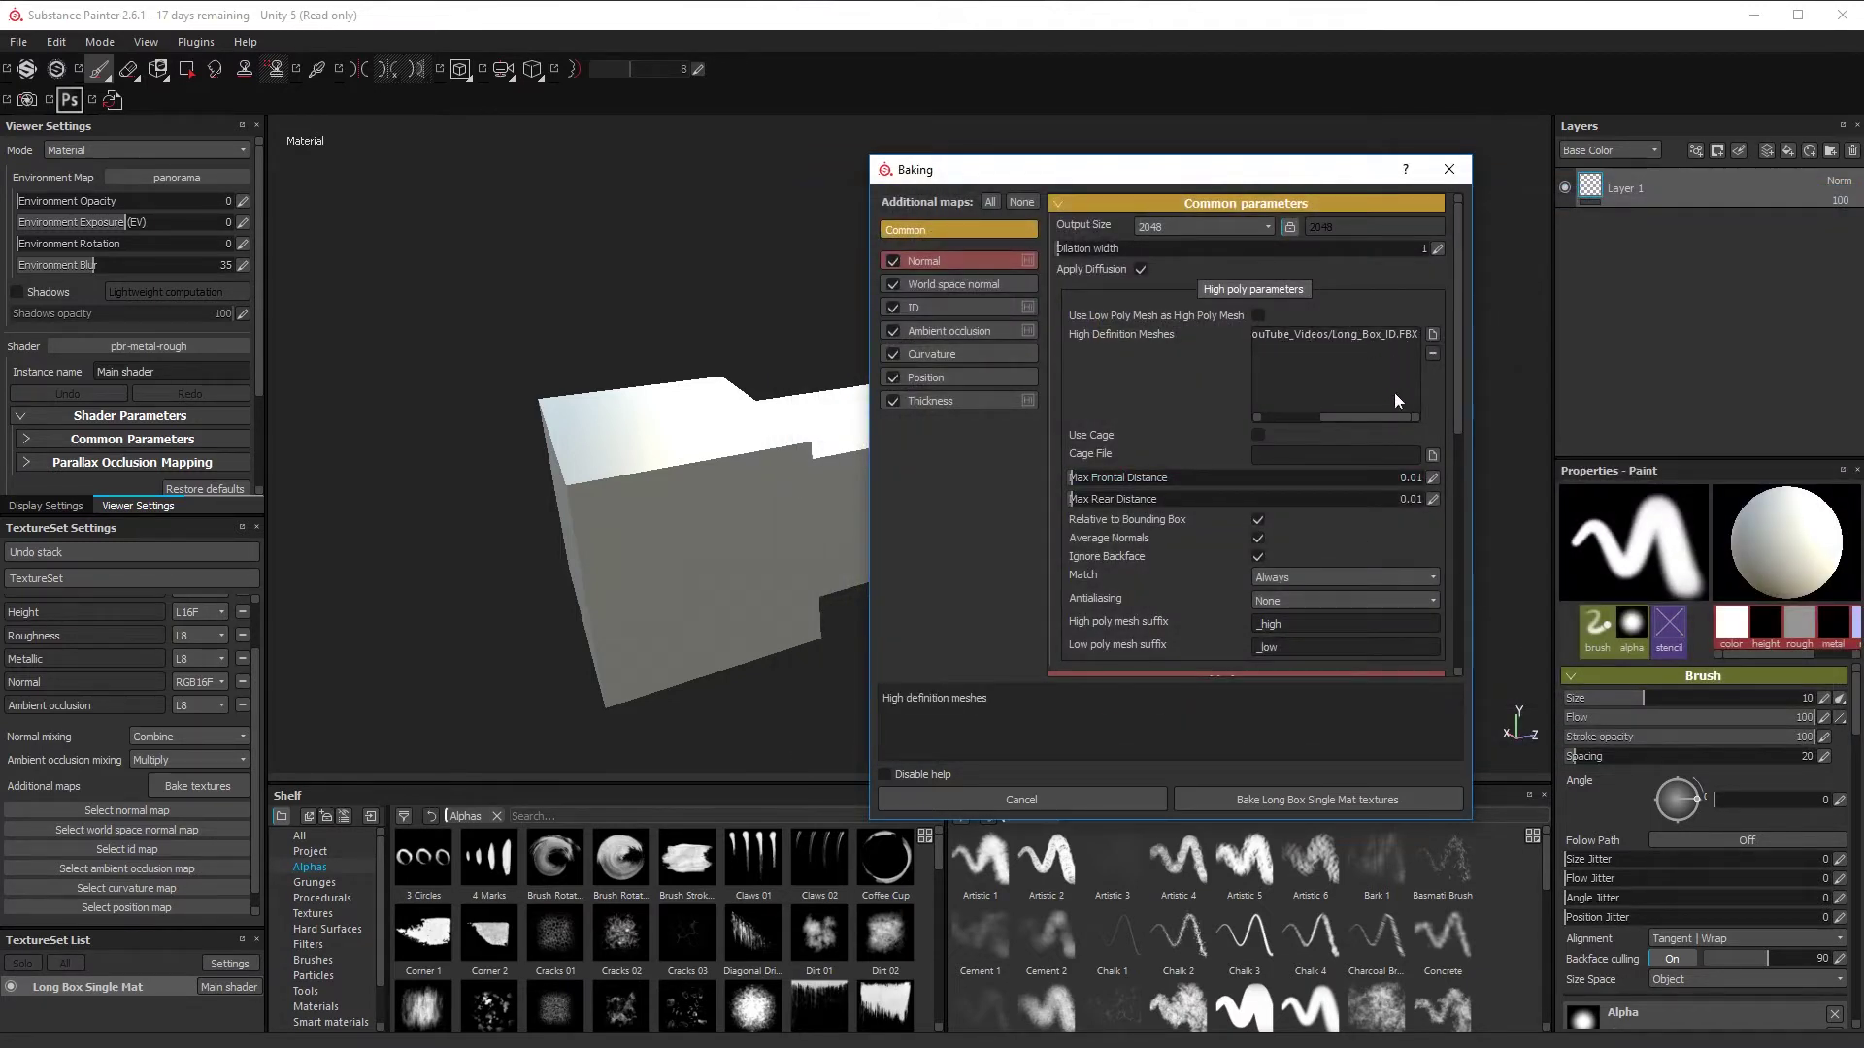
pyautogui.moveTo(1371, 416); pyautogui.dragTo(1448, 415)
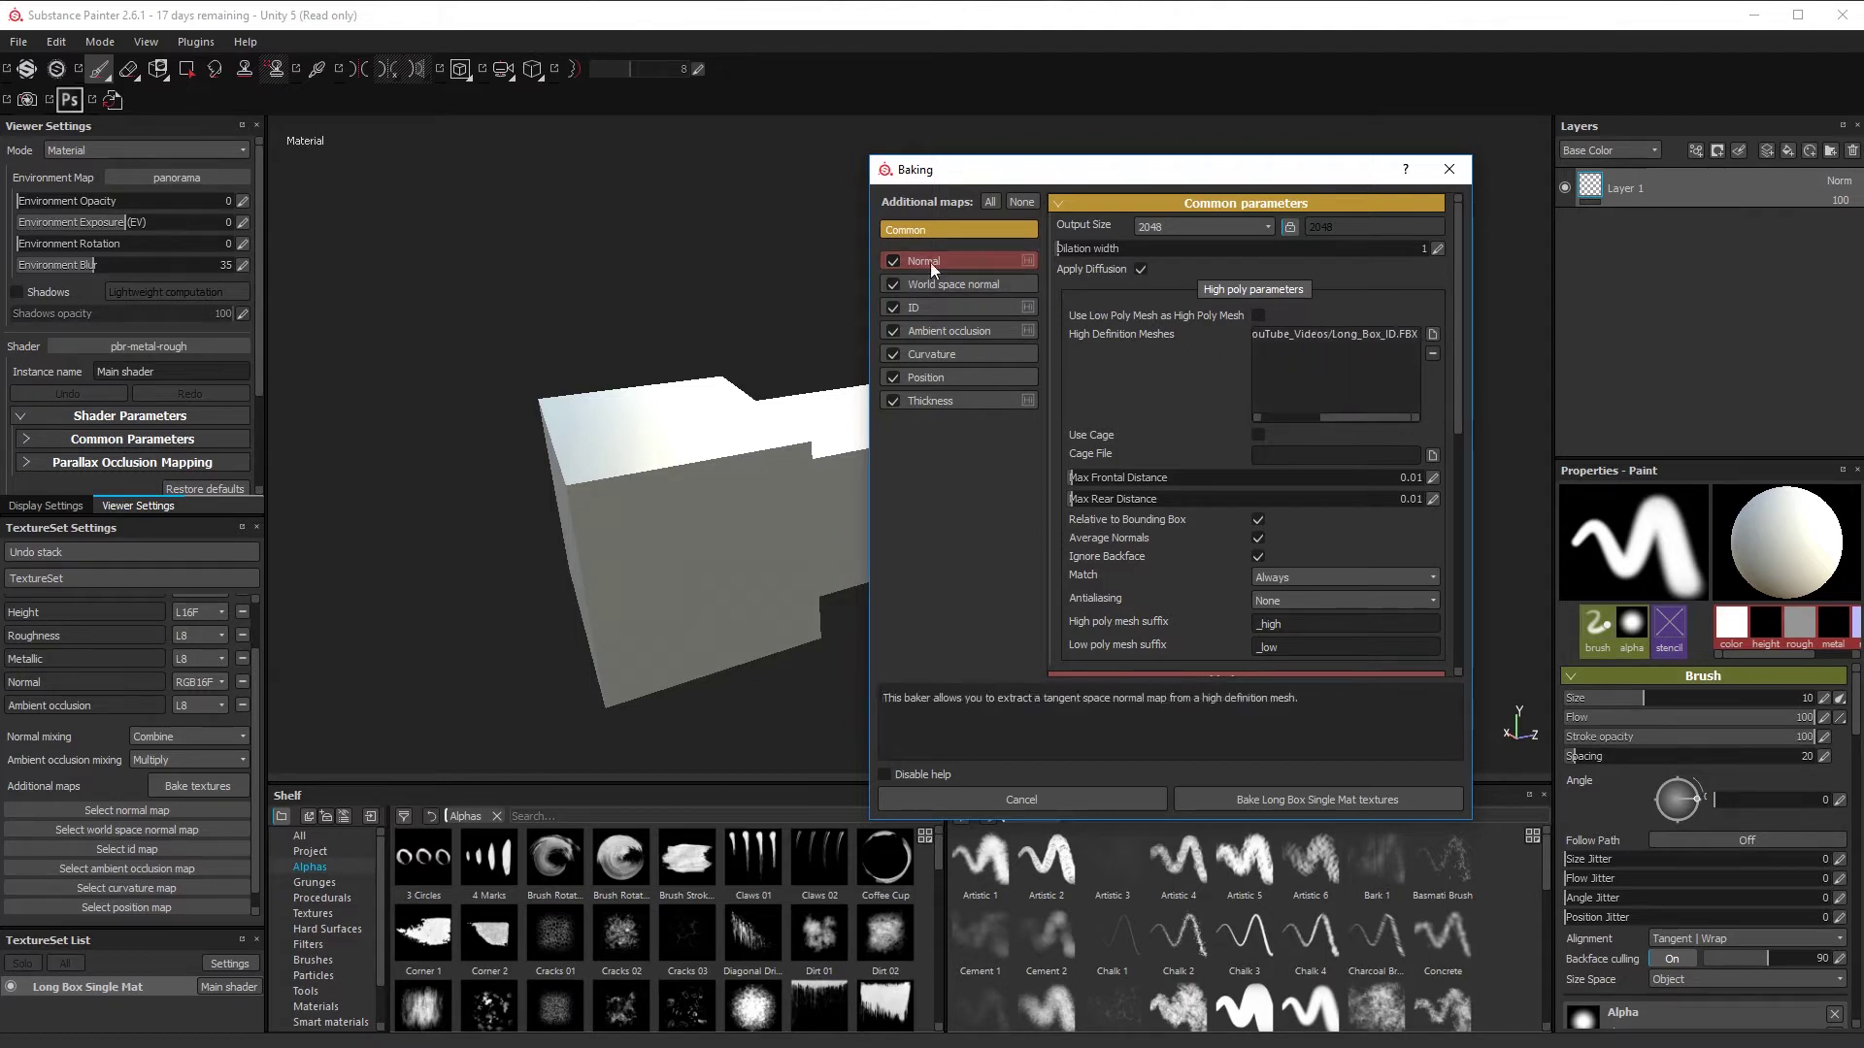
# Set the ID map bake's Color Source to Mesh ID
pyautogui.click(971, 309)
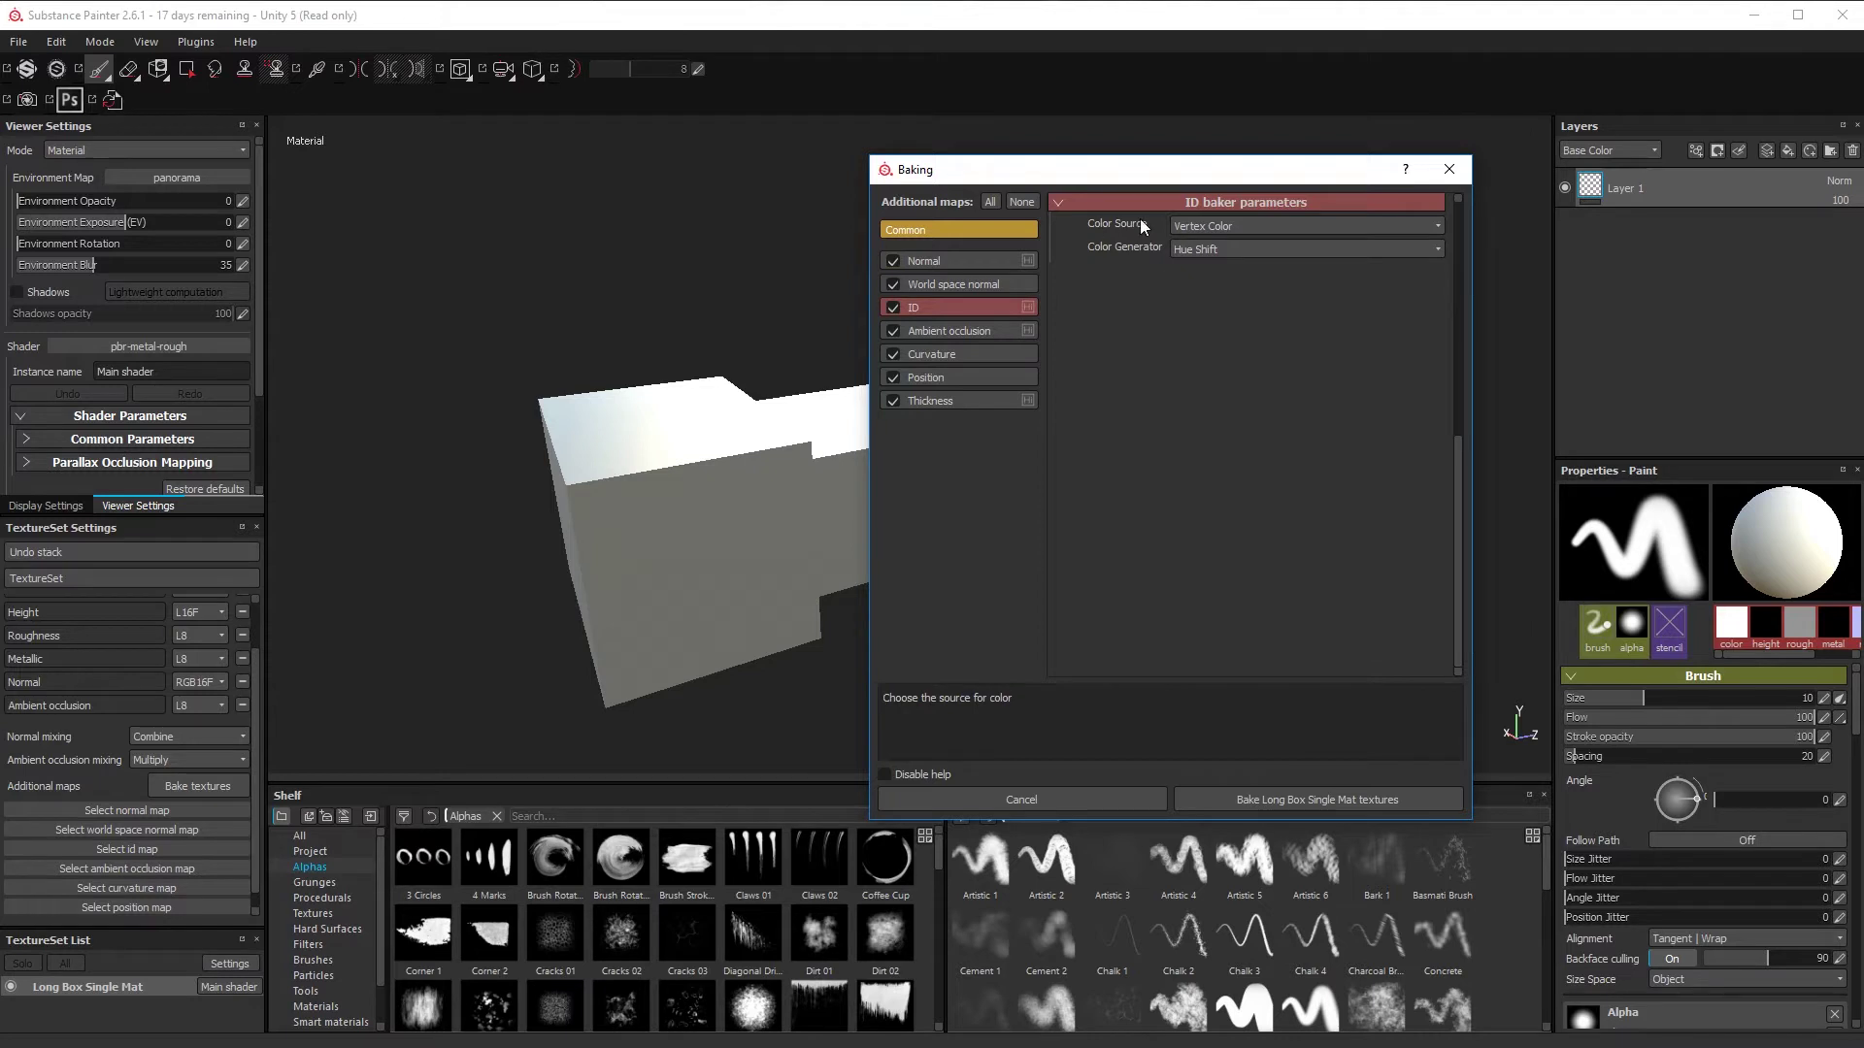
pyautogui.click(1256, 226)
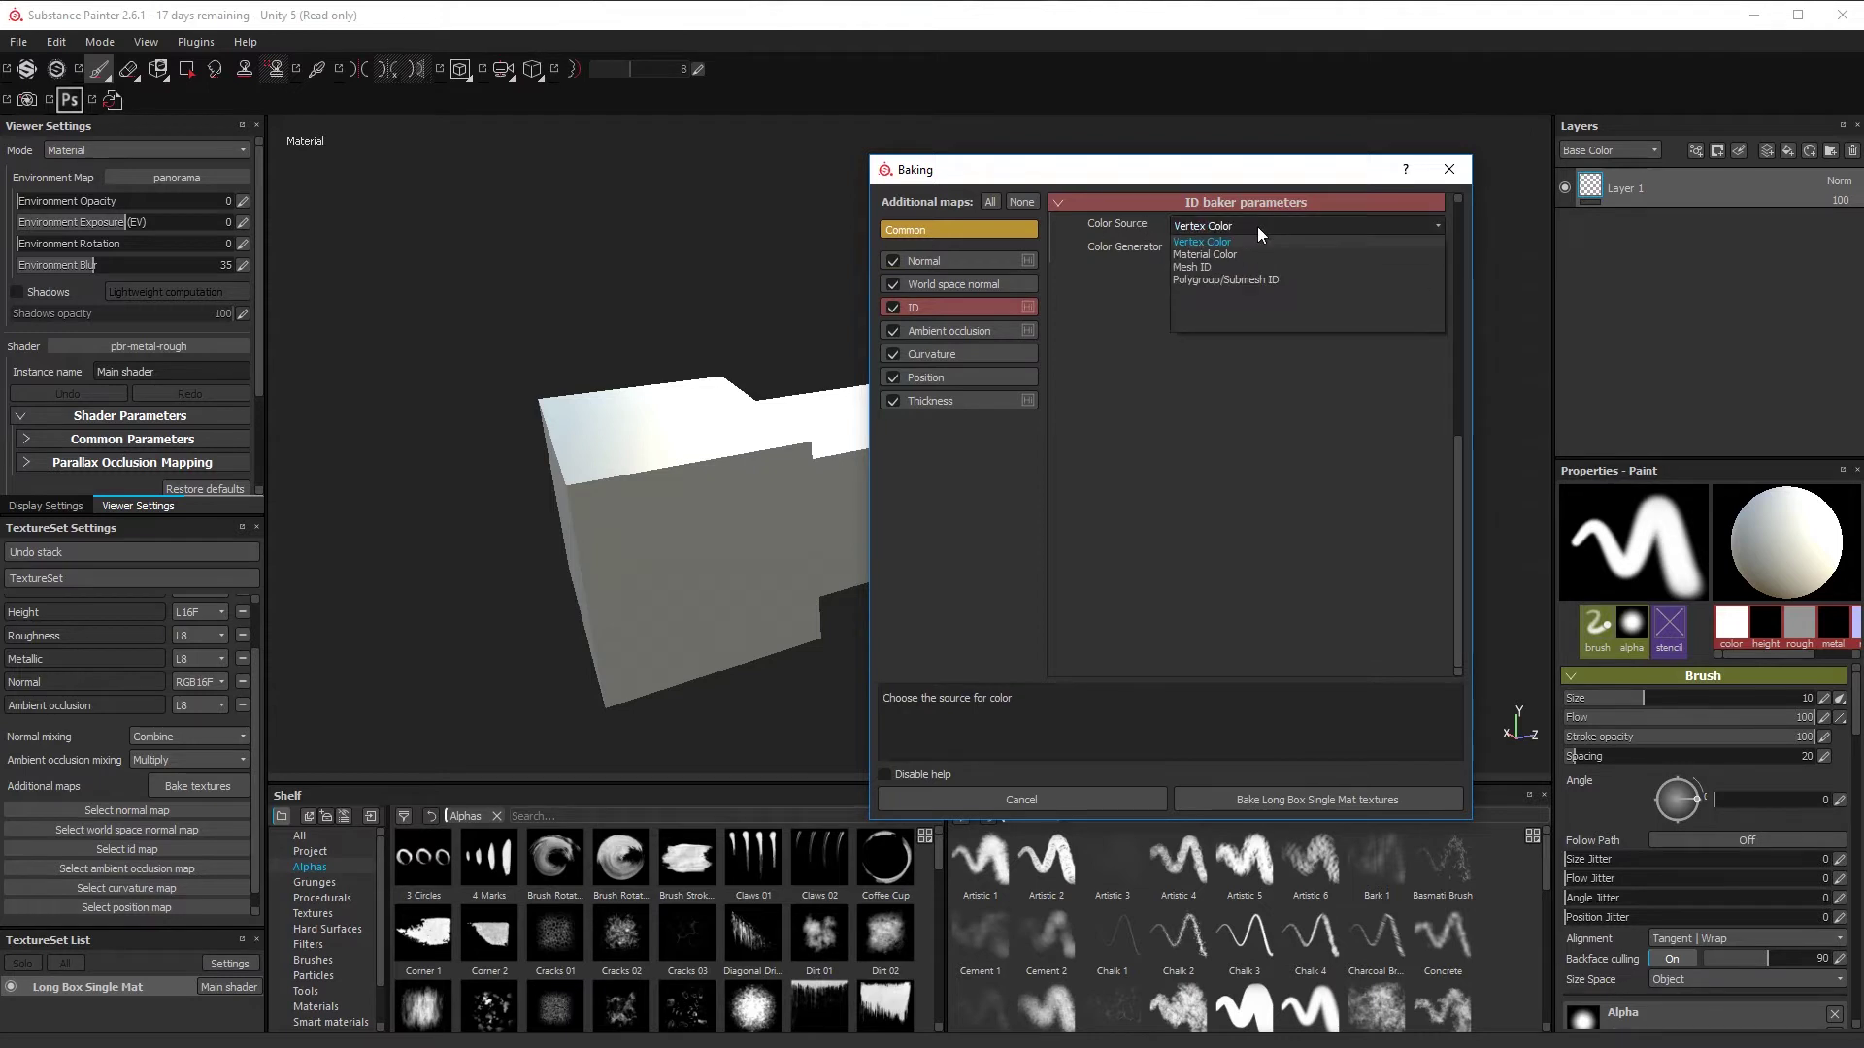
pyautogui.click(1195, 267)
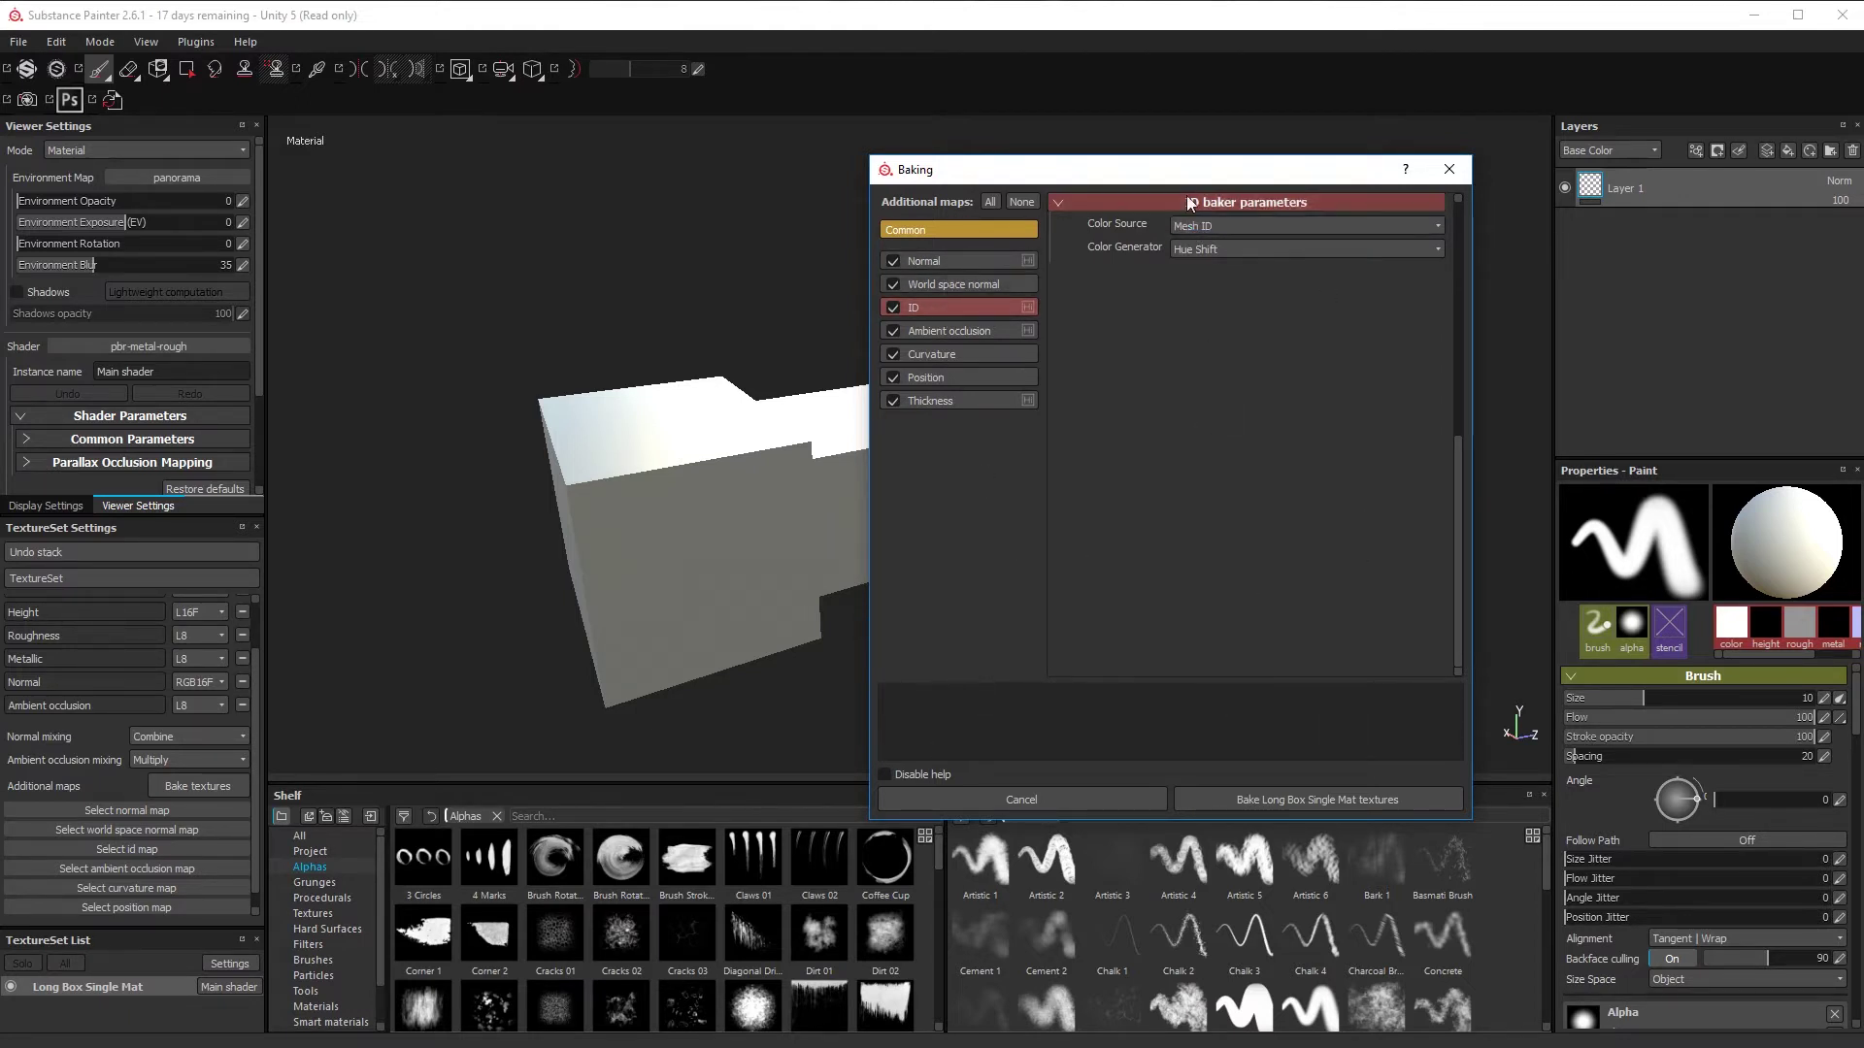
pyautogui.moveTo(1184, 171); pyautogui.dragTo(1269, 120)
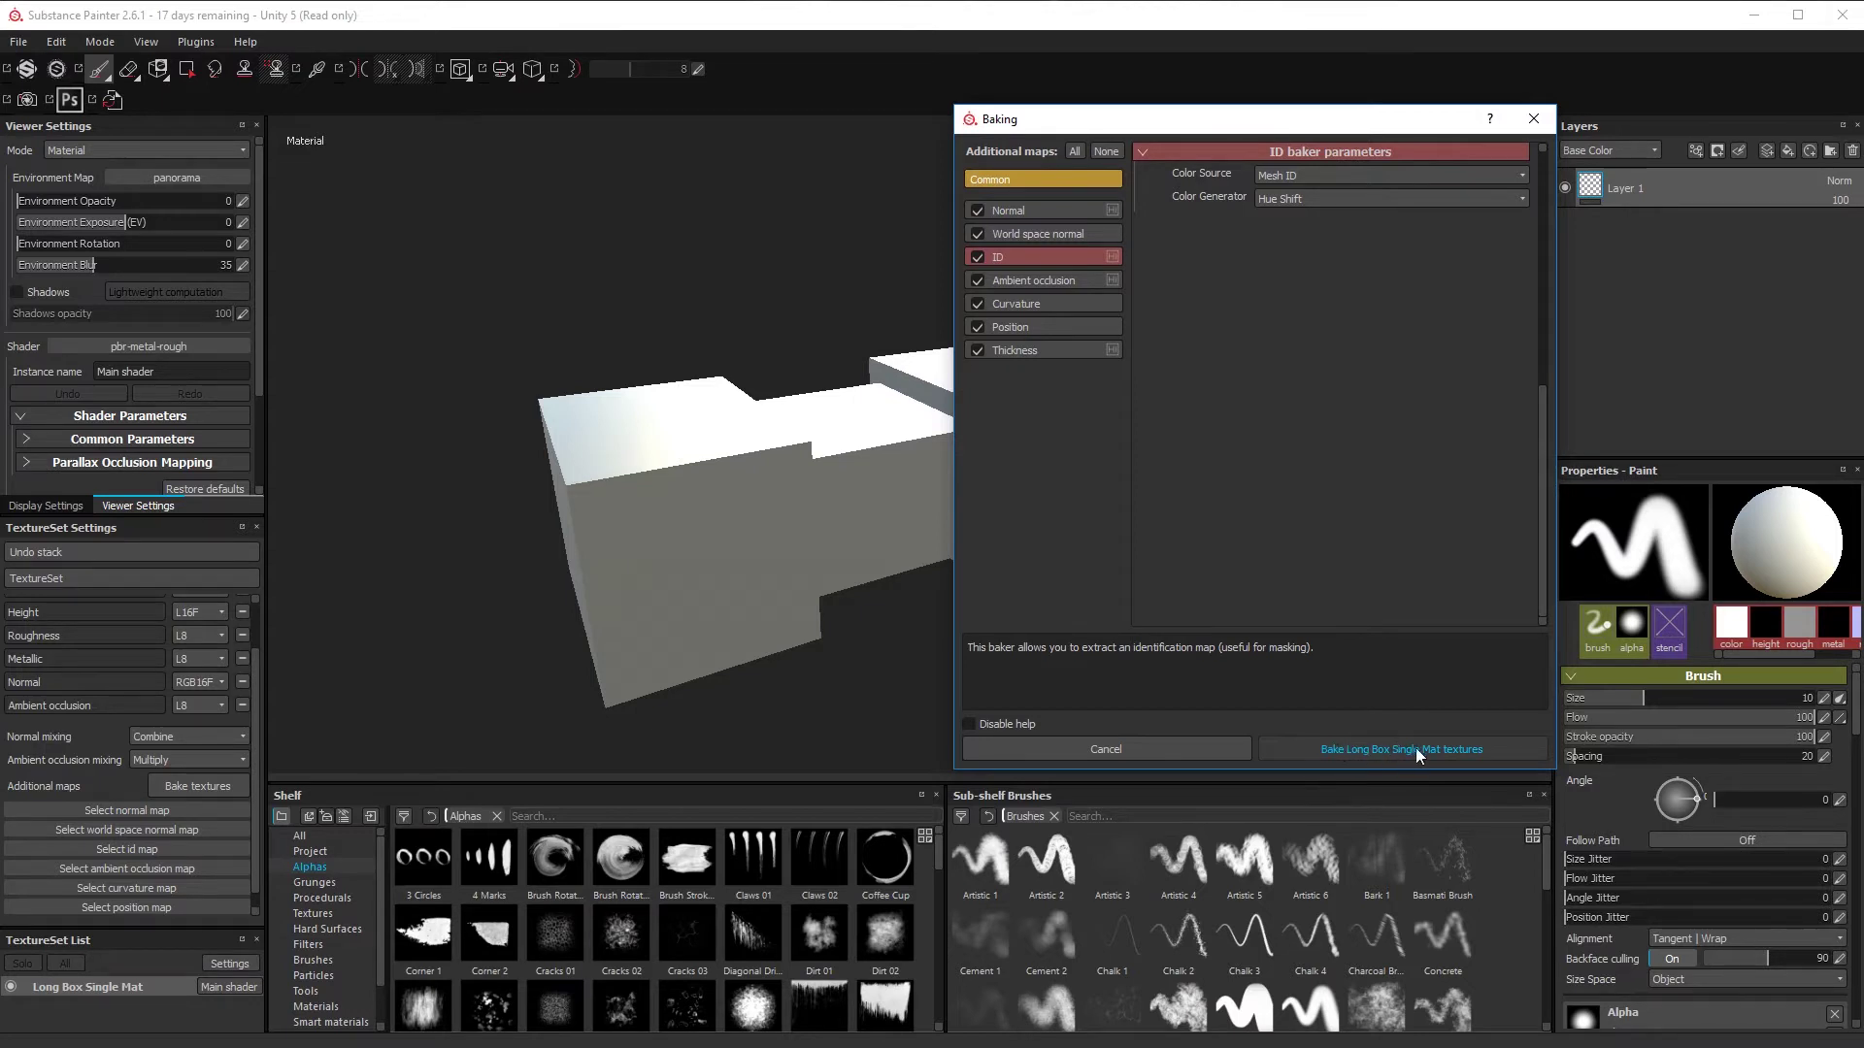
# Bake the Long Box Single Mat textures and dismiss the finished message
pyautogui.click(1371, 758)
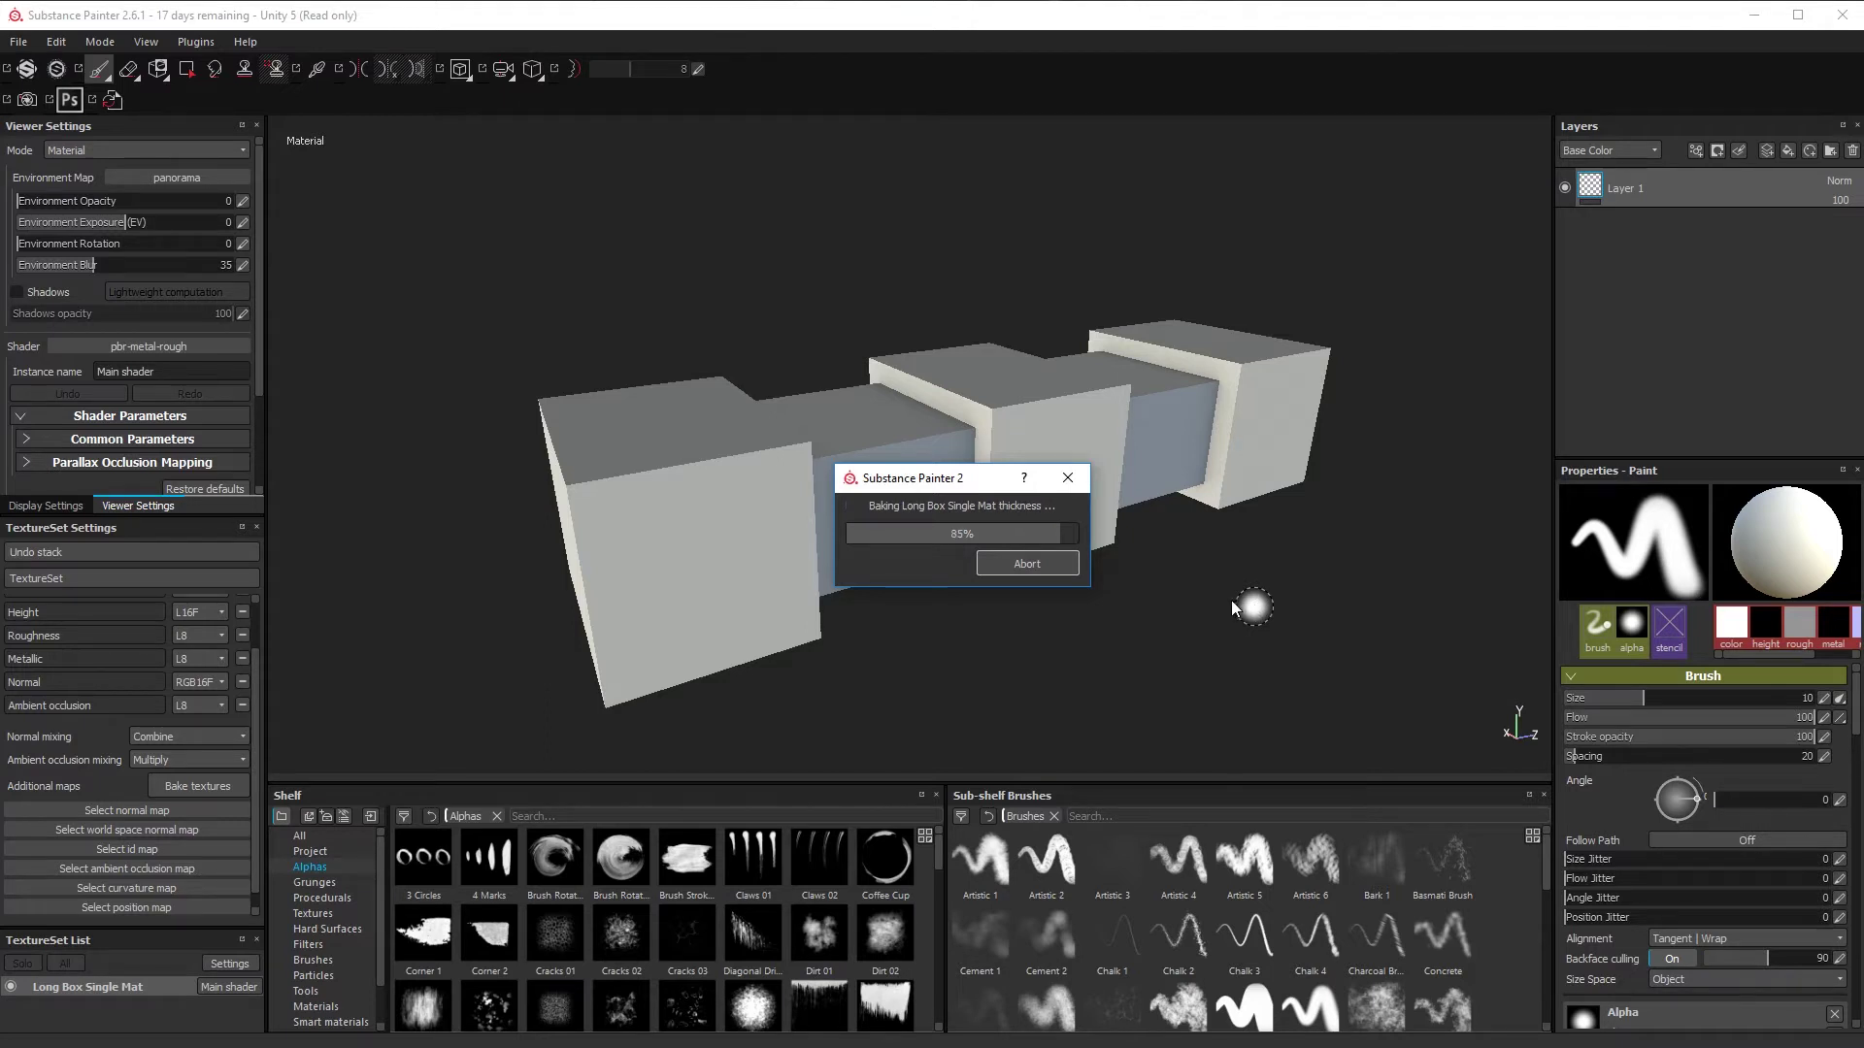
pyautogui.press('Return')
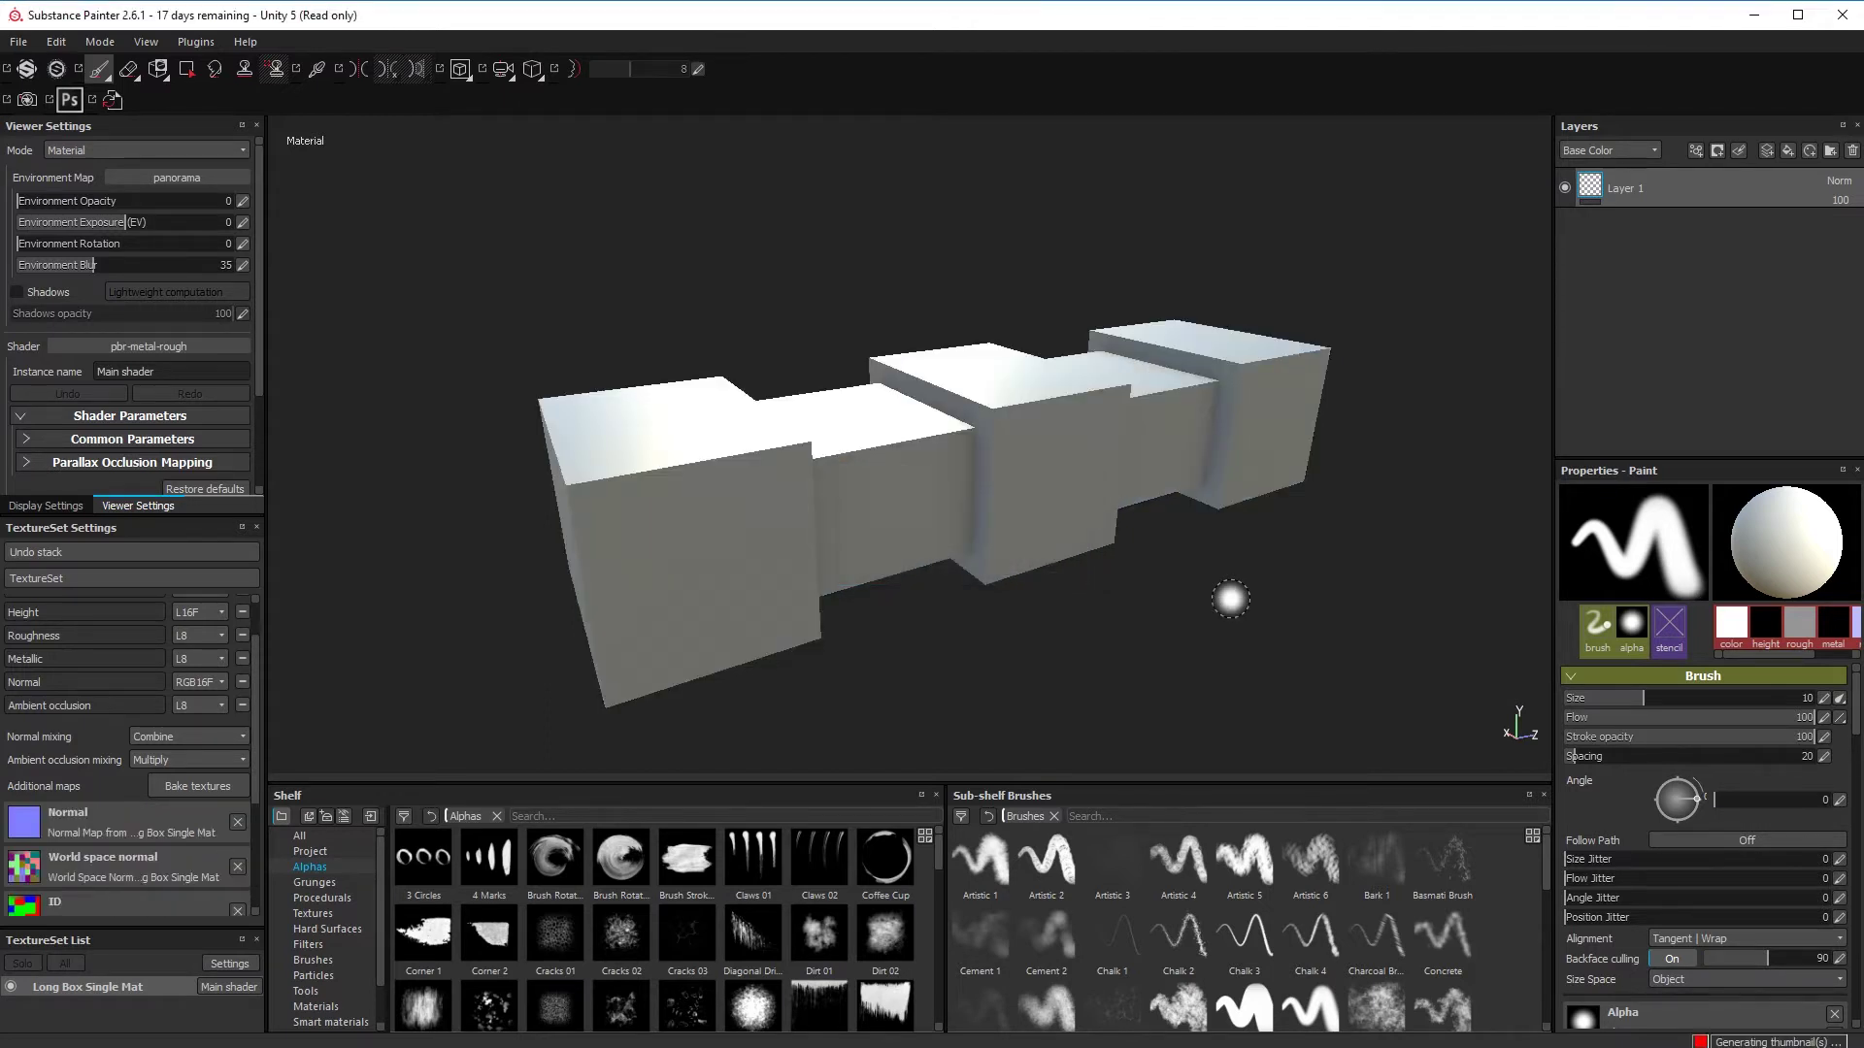
# Inspect the baked box, then bring up the Color Map preview for the ID slot
pyautogui.moveTo(804, 708)
pyautogui.keyDown('alt'); pyautogui.mouseDown()
pyautogui.moveTo(889, 677)
pyautogui.moveTo(923, 615)
pyautogui.moveTo(1281, 420)
pyautogui.moveTo(1574, 476)
pyautogui.moveTo(1631, 544)
pyautogui.moveTo(1718, 563)
pyautogui.moveTo(1407, 505)
pyautogui.moveTo(1159, 670)
pyautogui.moveTo(831, 655)
pyautogui.moveTo(1095, 610)
pyautogui.moveTo(894, 673)
pyautogui.moveTo(912, 668)
pyautogui.mouseUp(); pyautogui.keyUp('alt')
pyautogui.scroll(5, 990, 542)
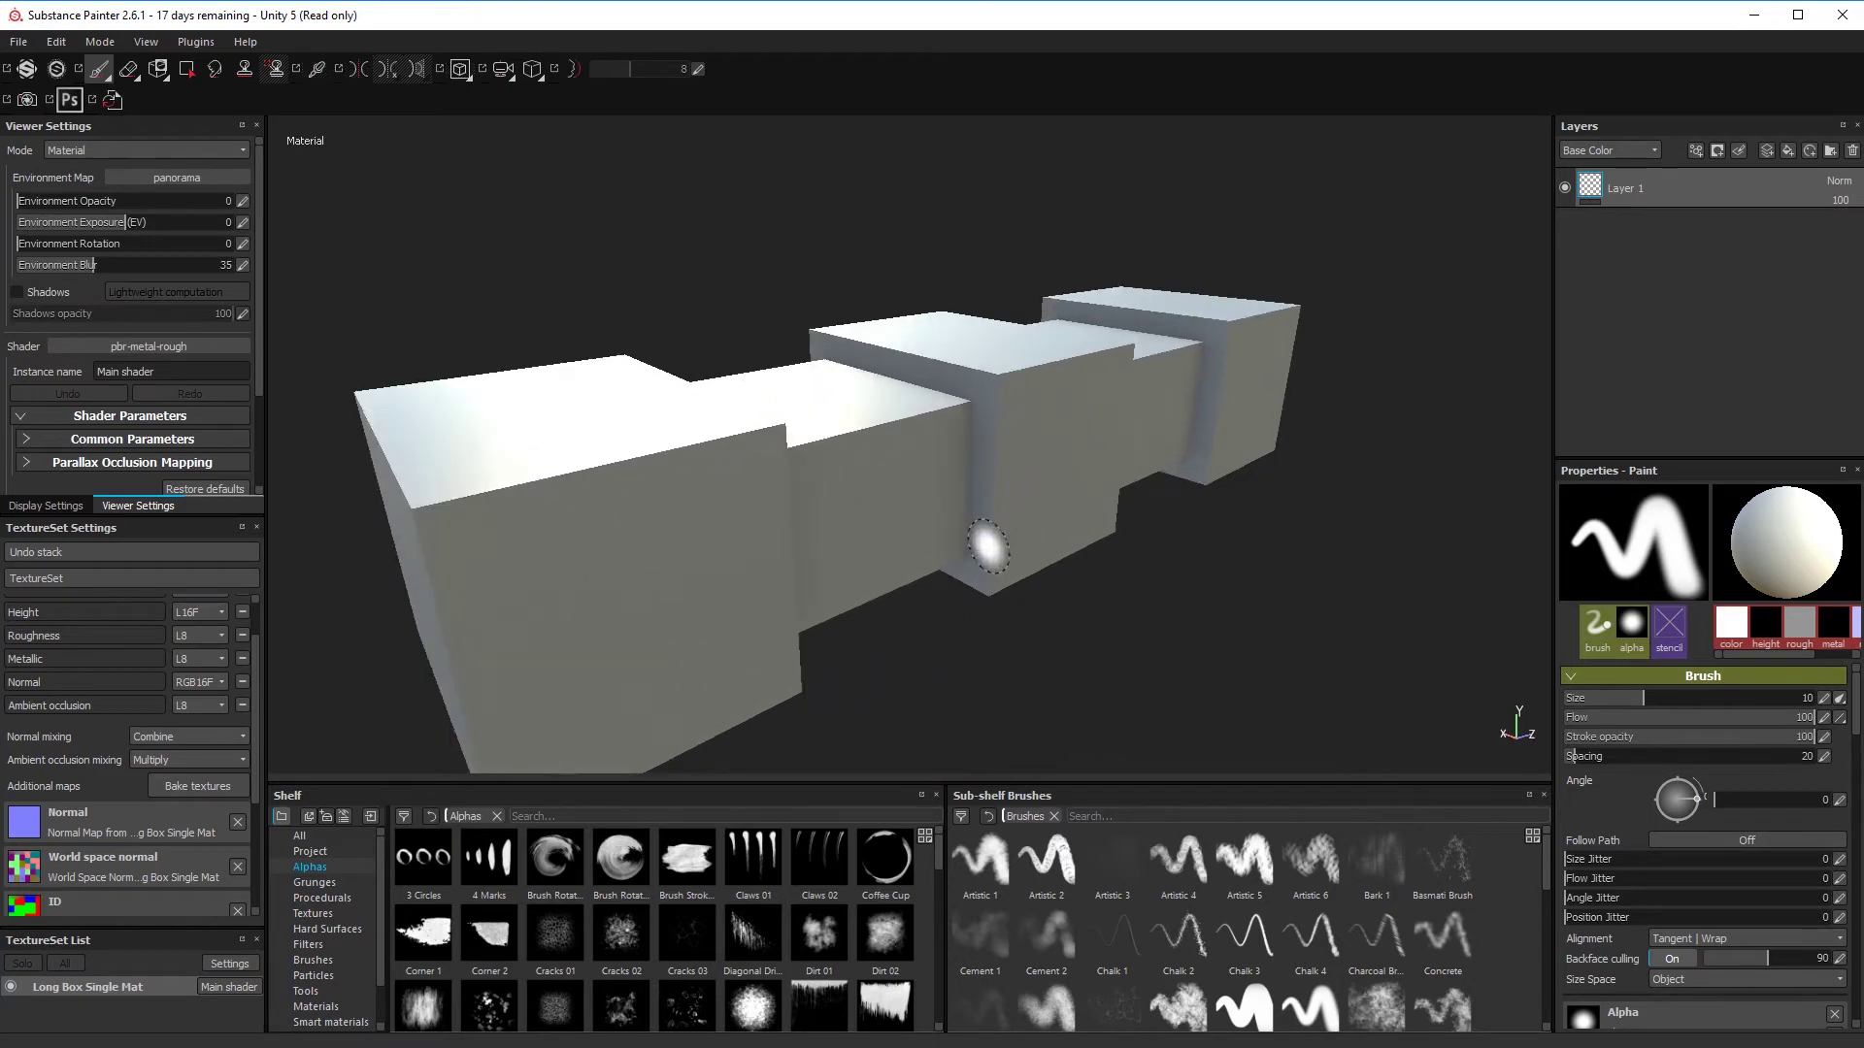
pyautogui.keyDown('alt'); pyautogui.moveTo(986, 533); pyautogui.dragTo(798, 617); pyautogui.keyUp('alt')
pyautogui.scroll(-8, 811, 595)
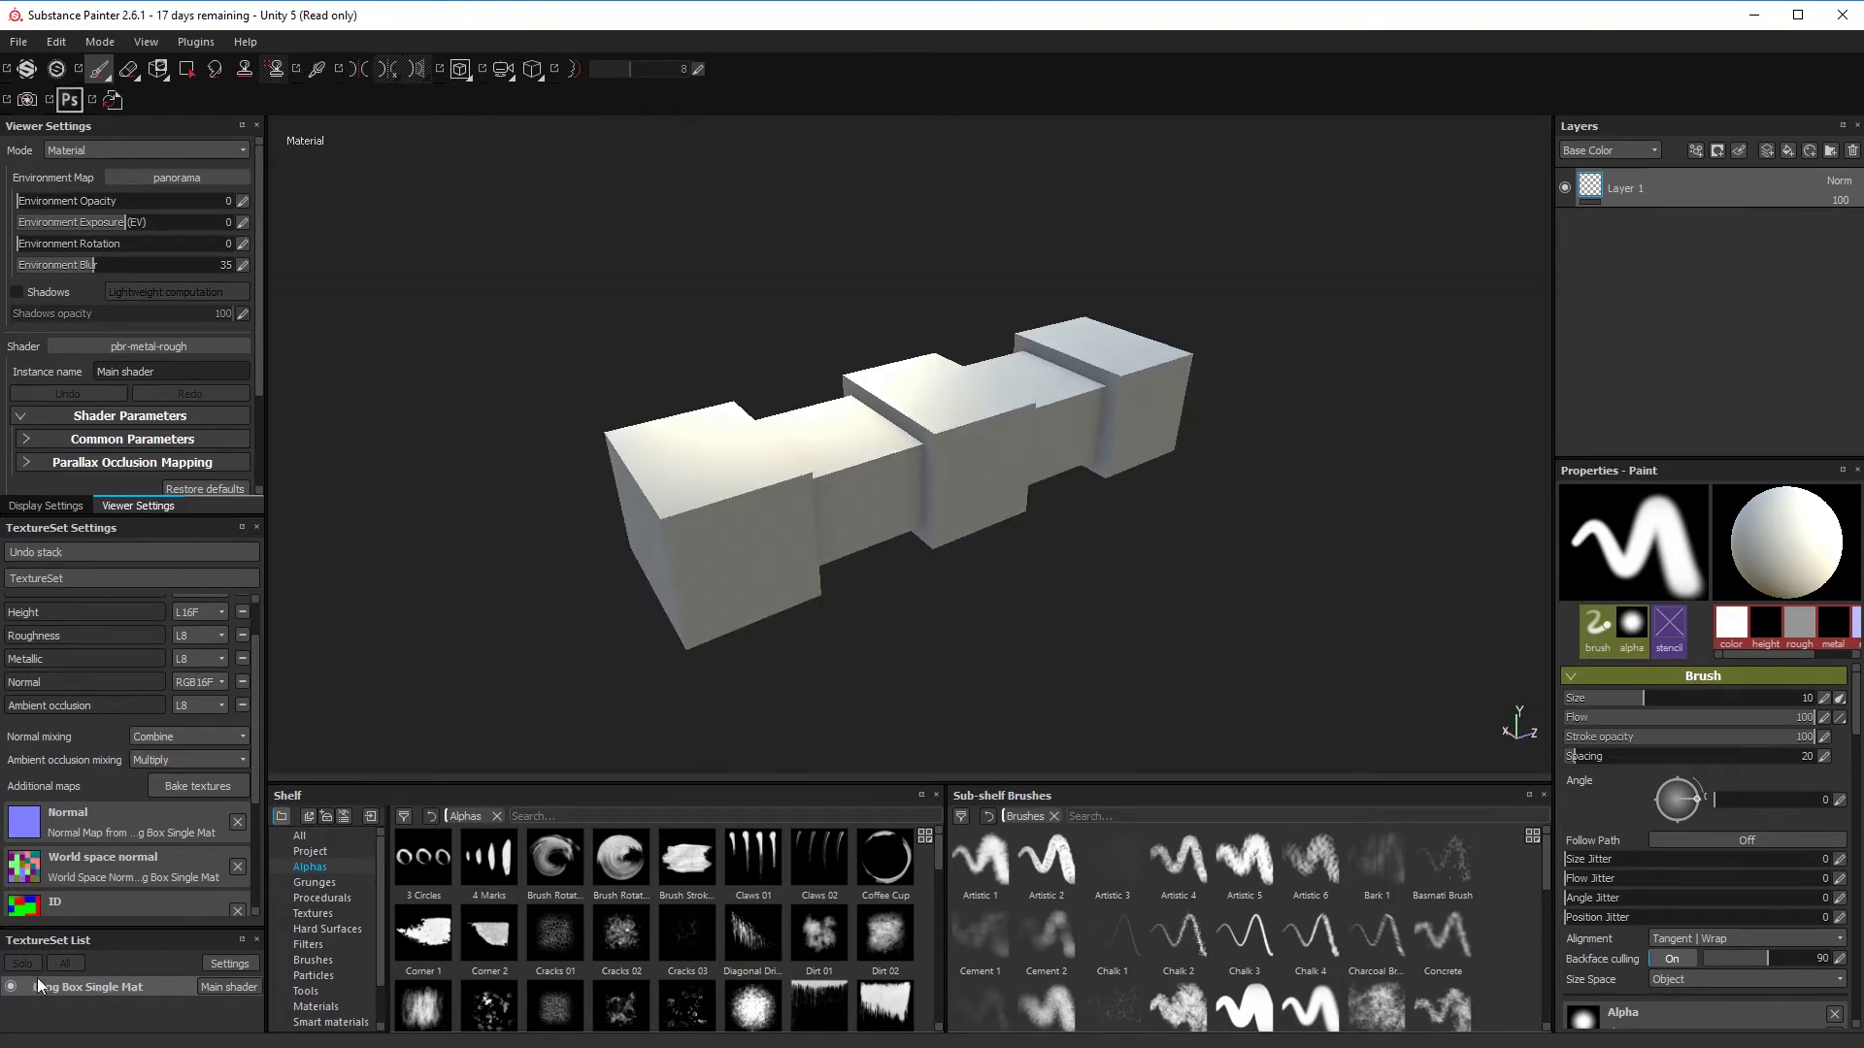
pyautogui.scroll(-3, 125, 853)
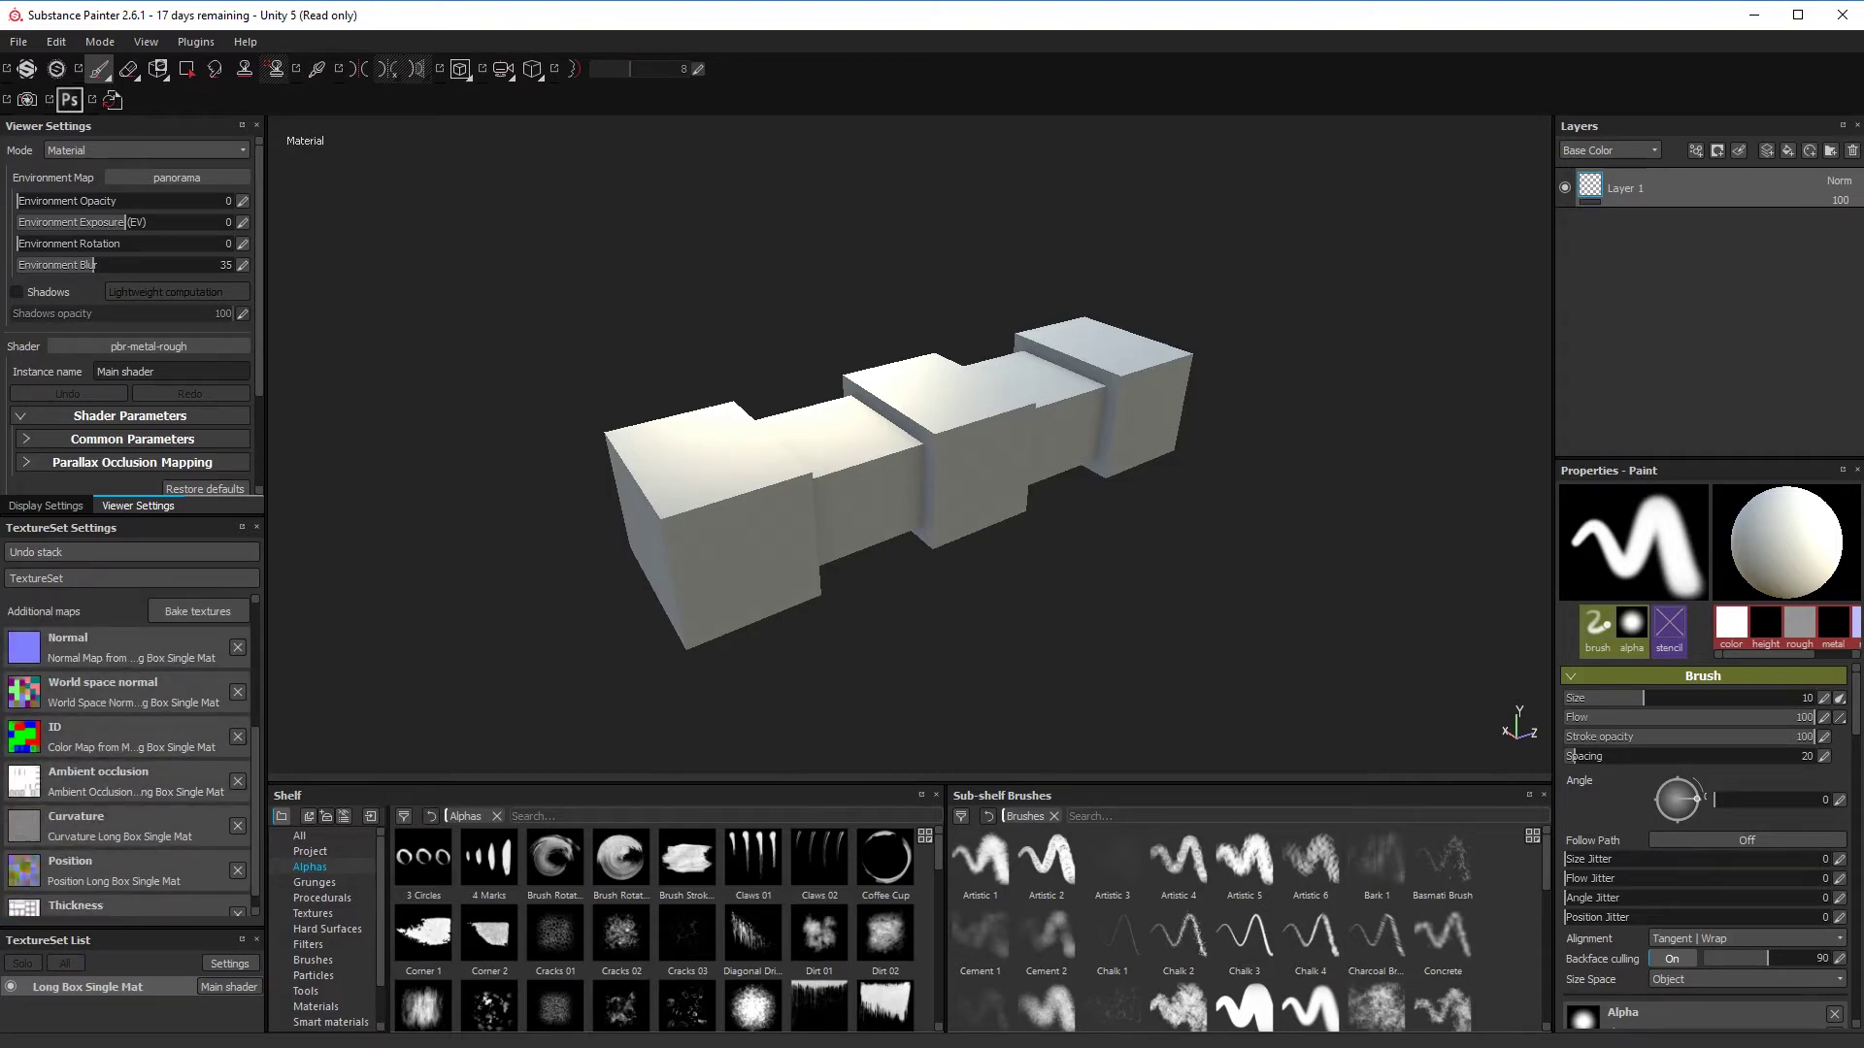
pyautogui.click(122, 726)
pyautogui.moveTo(204, 789)
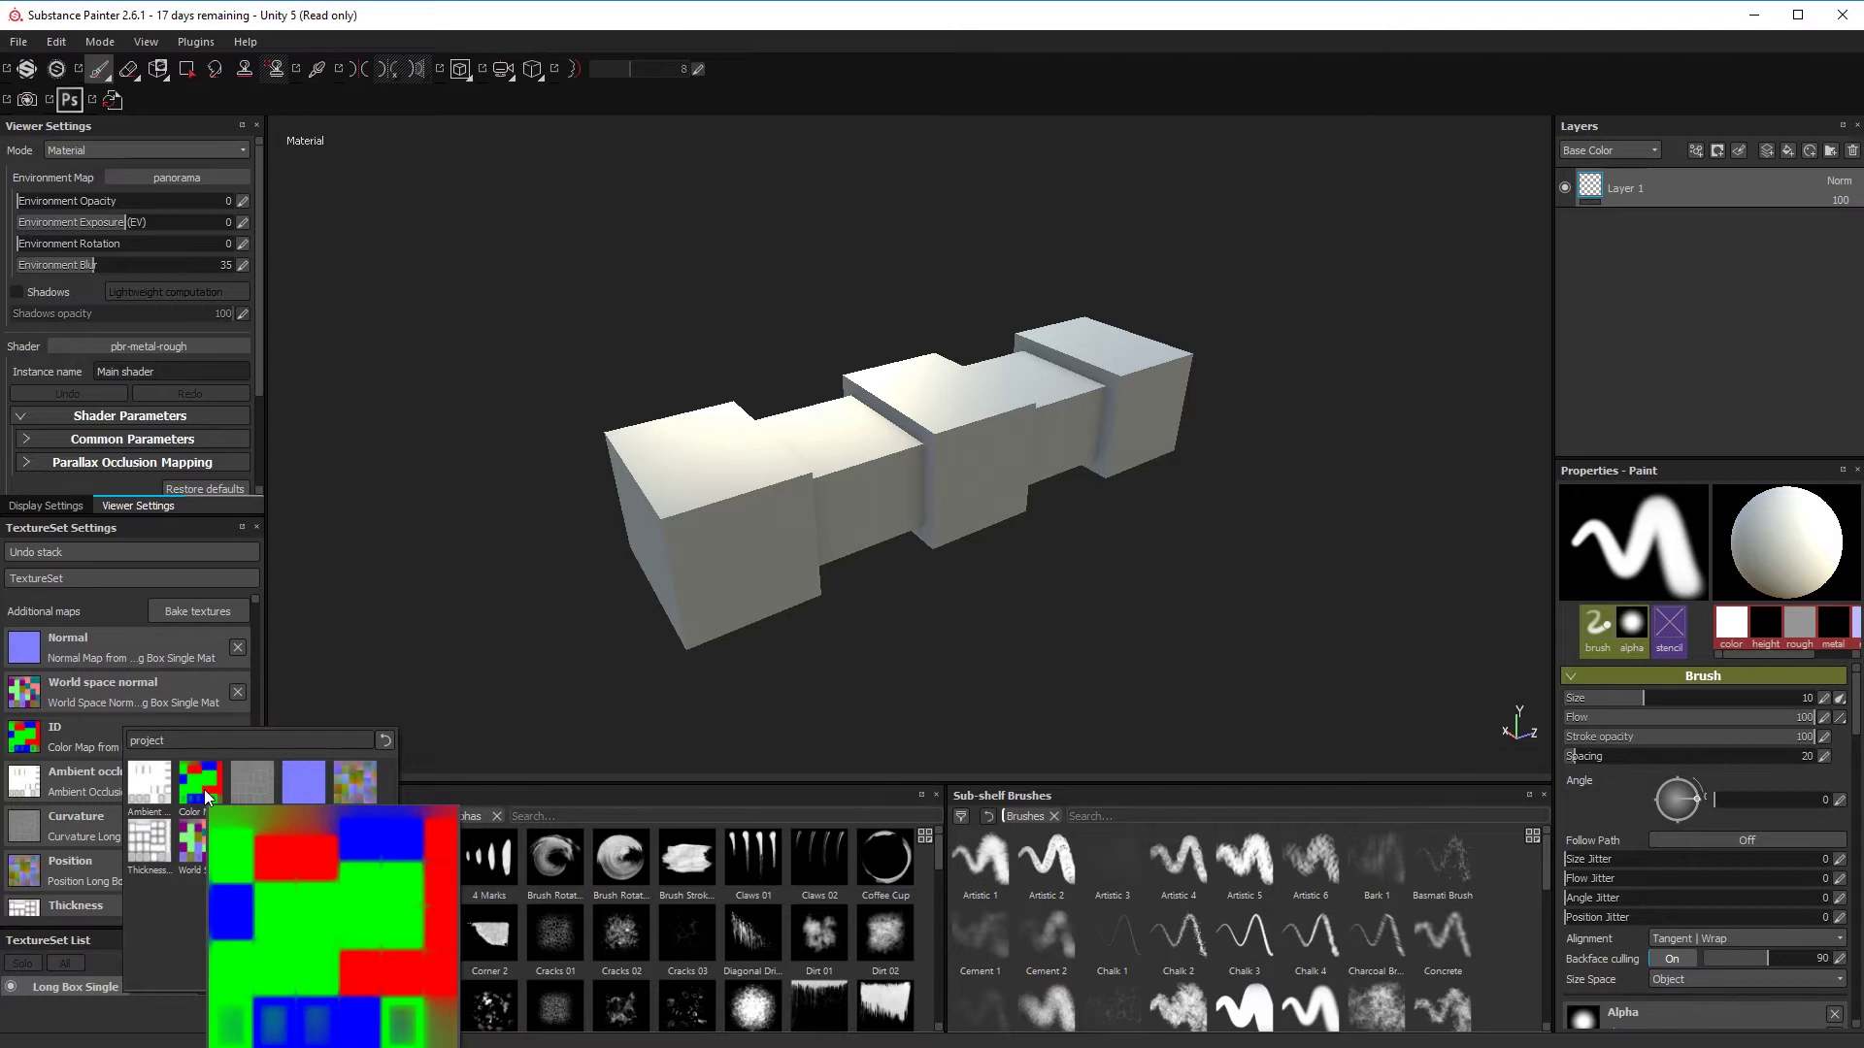
# Assign the Color Map to the ID slot and delete Layer 1
pyautogui.click(204, 789)
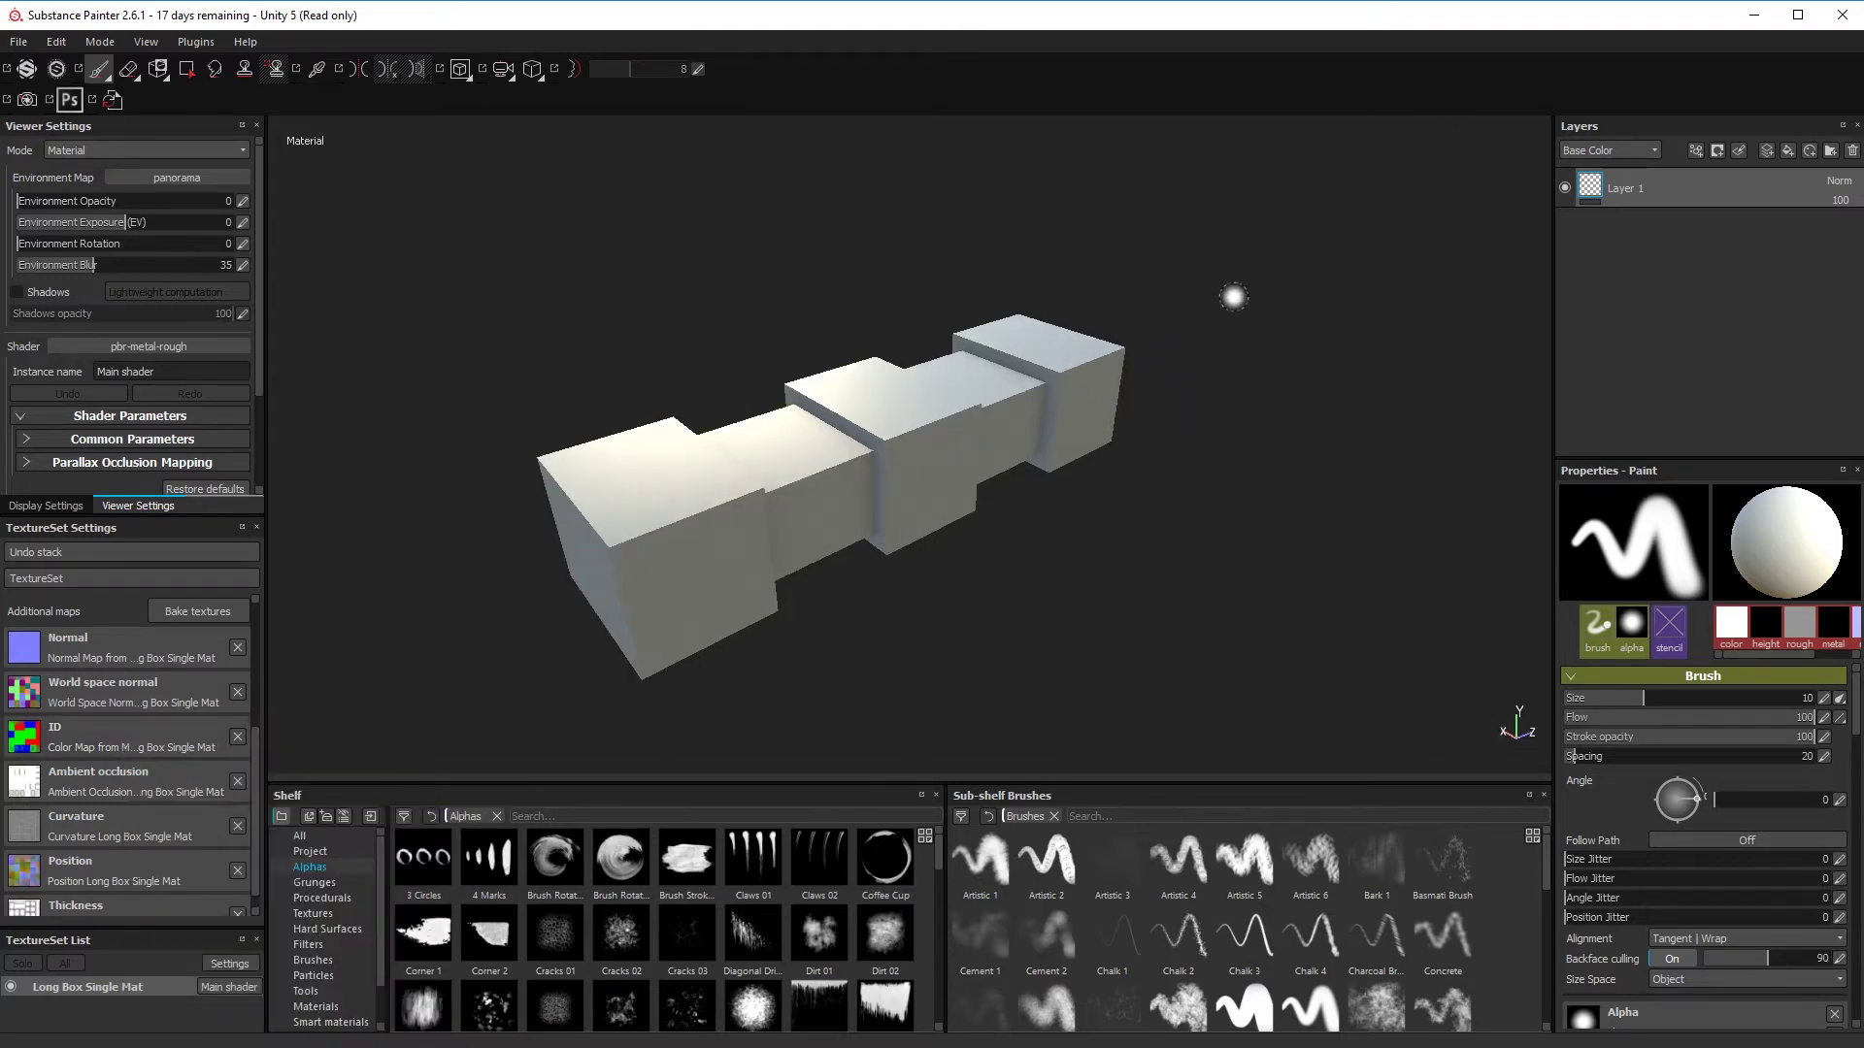
pyautogui.moveTo(977, 603)
pyautogui.keyDown('alt'); pyautogui.mouseDown()
pyautogui.moveTo(977, 586)
pyautogui.moveTo(959, 609)
pyautogui.moveTo(948, 553)
pyautogui.mouseUp(); pyautogui.keyUp('alt')
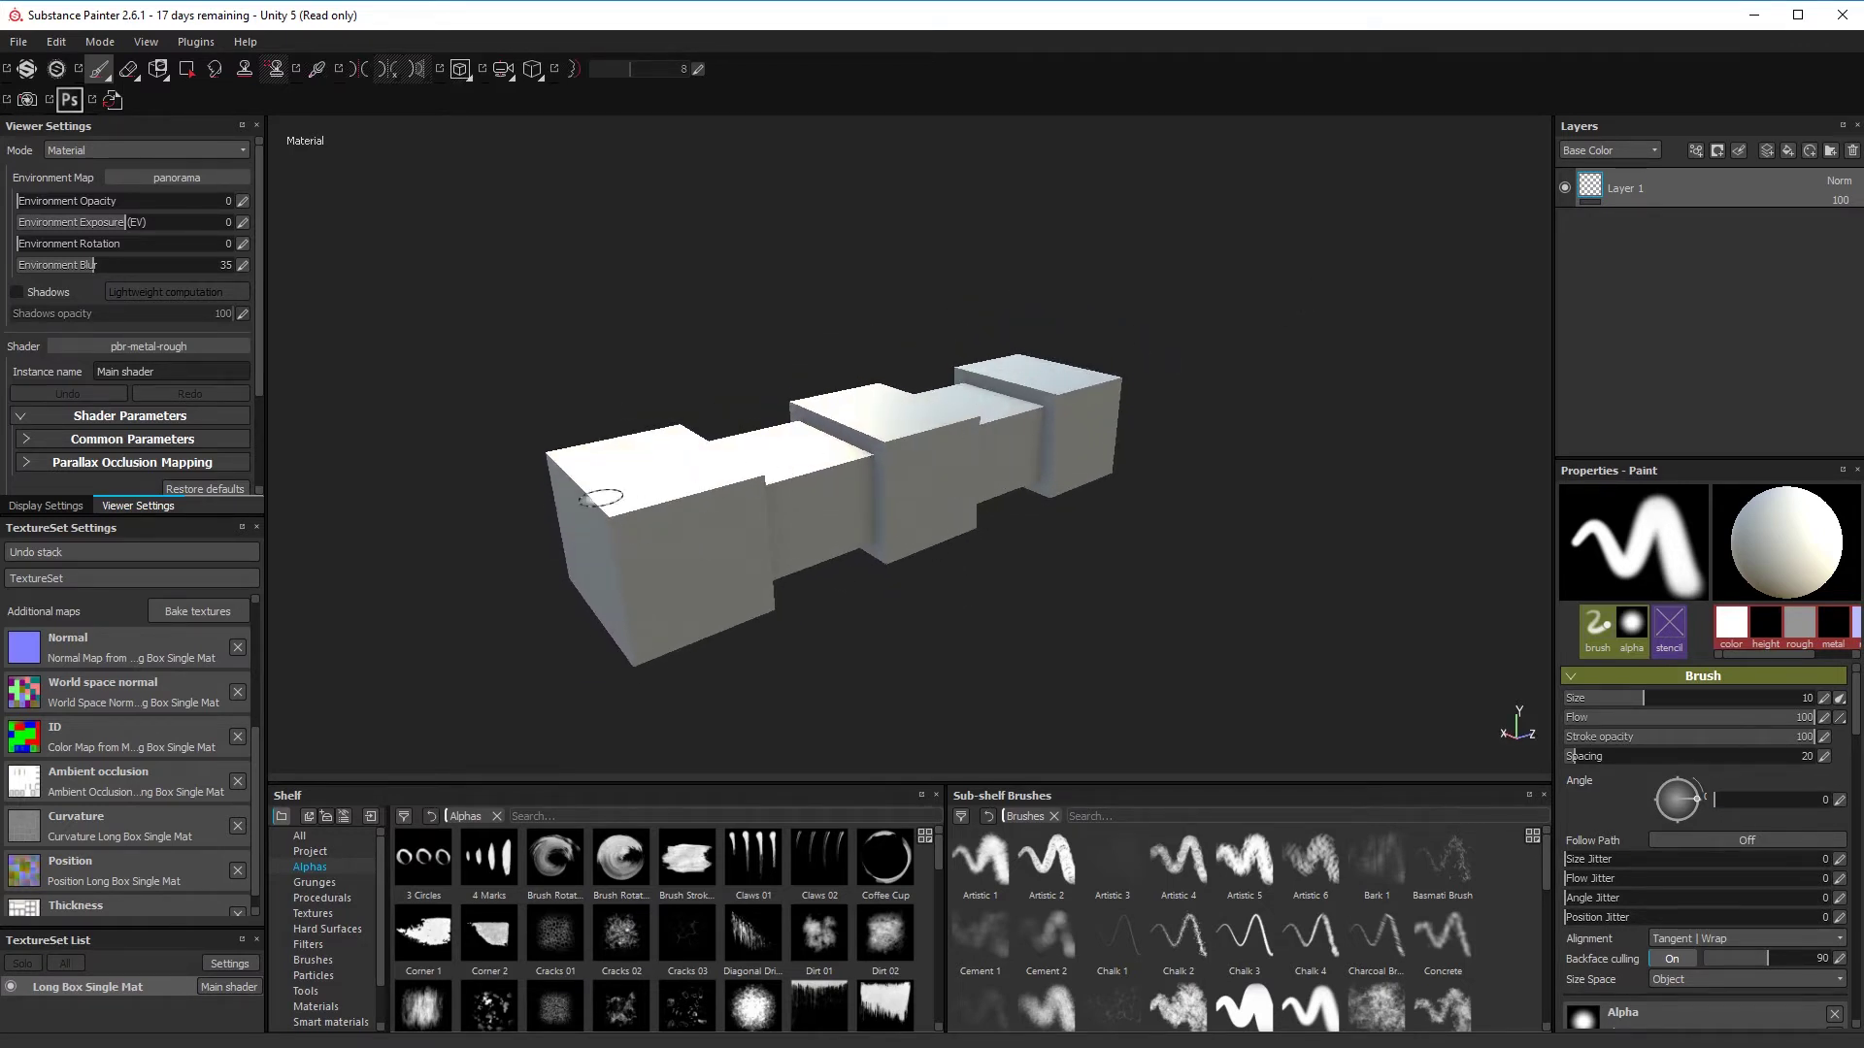
pyautogui.moveTo(850, 510)
pyautogui.keyDown('alt'); pyautogui.mouseDown()
pyautogui.moveTo(735, 534)
pyautogui.moveTo(878, 515)
pyautogui.mouseUp(); pyautogui.keyUp('alt')
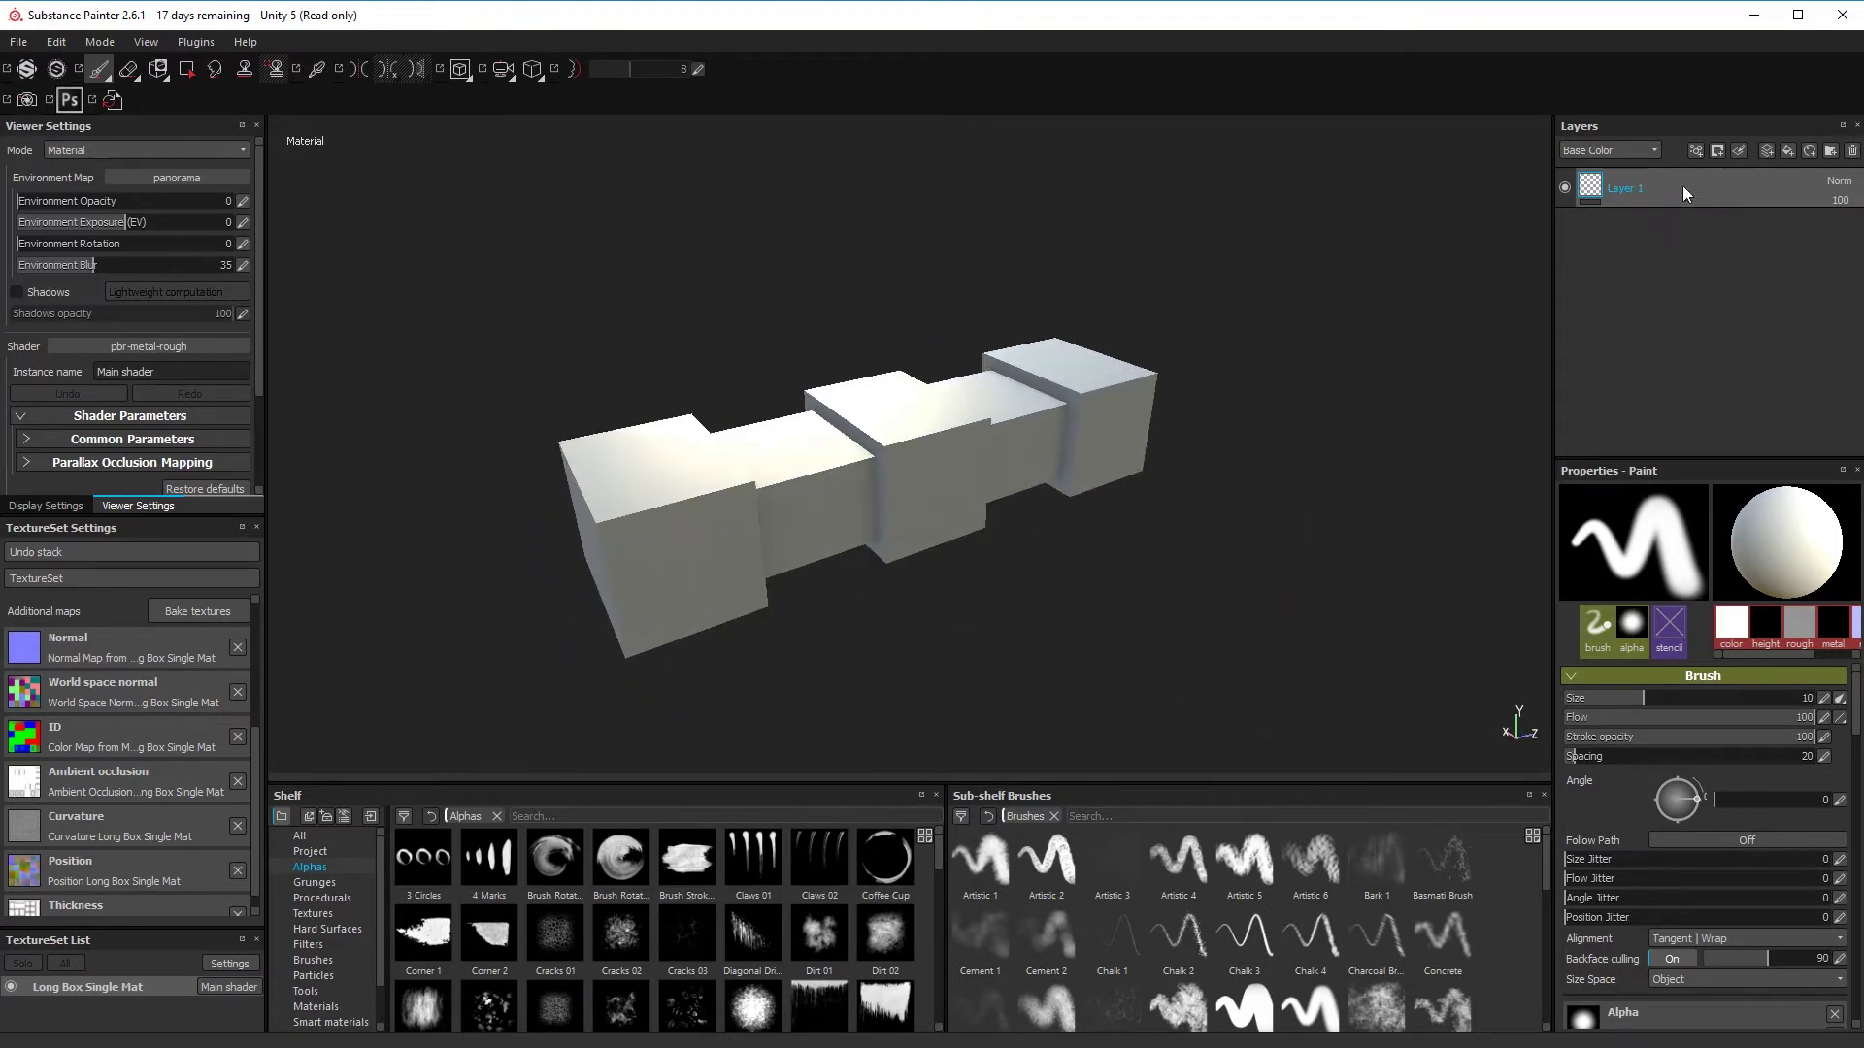
pyautogui.press('Delete')
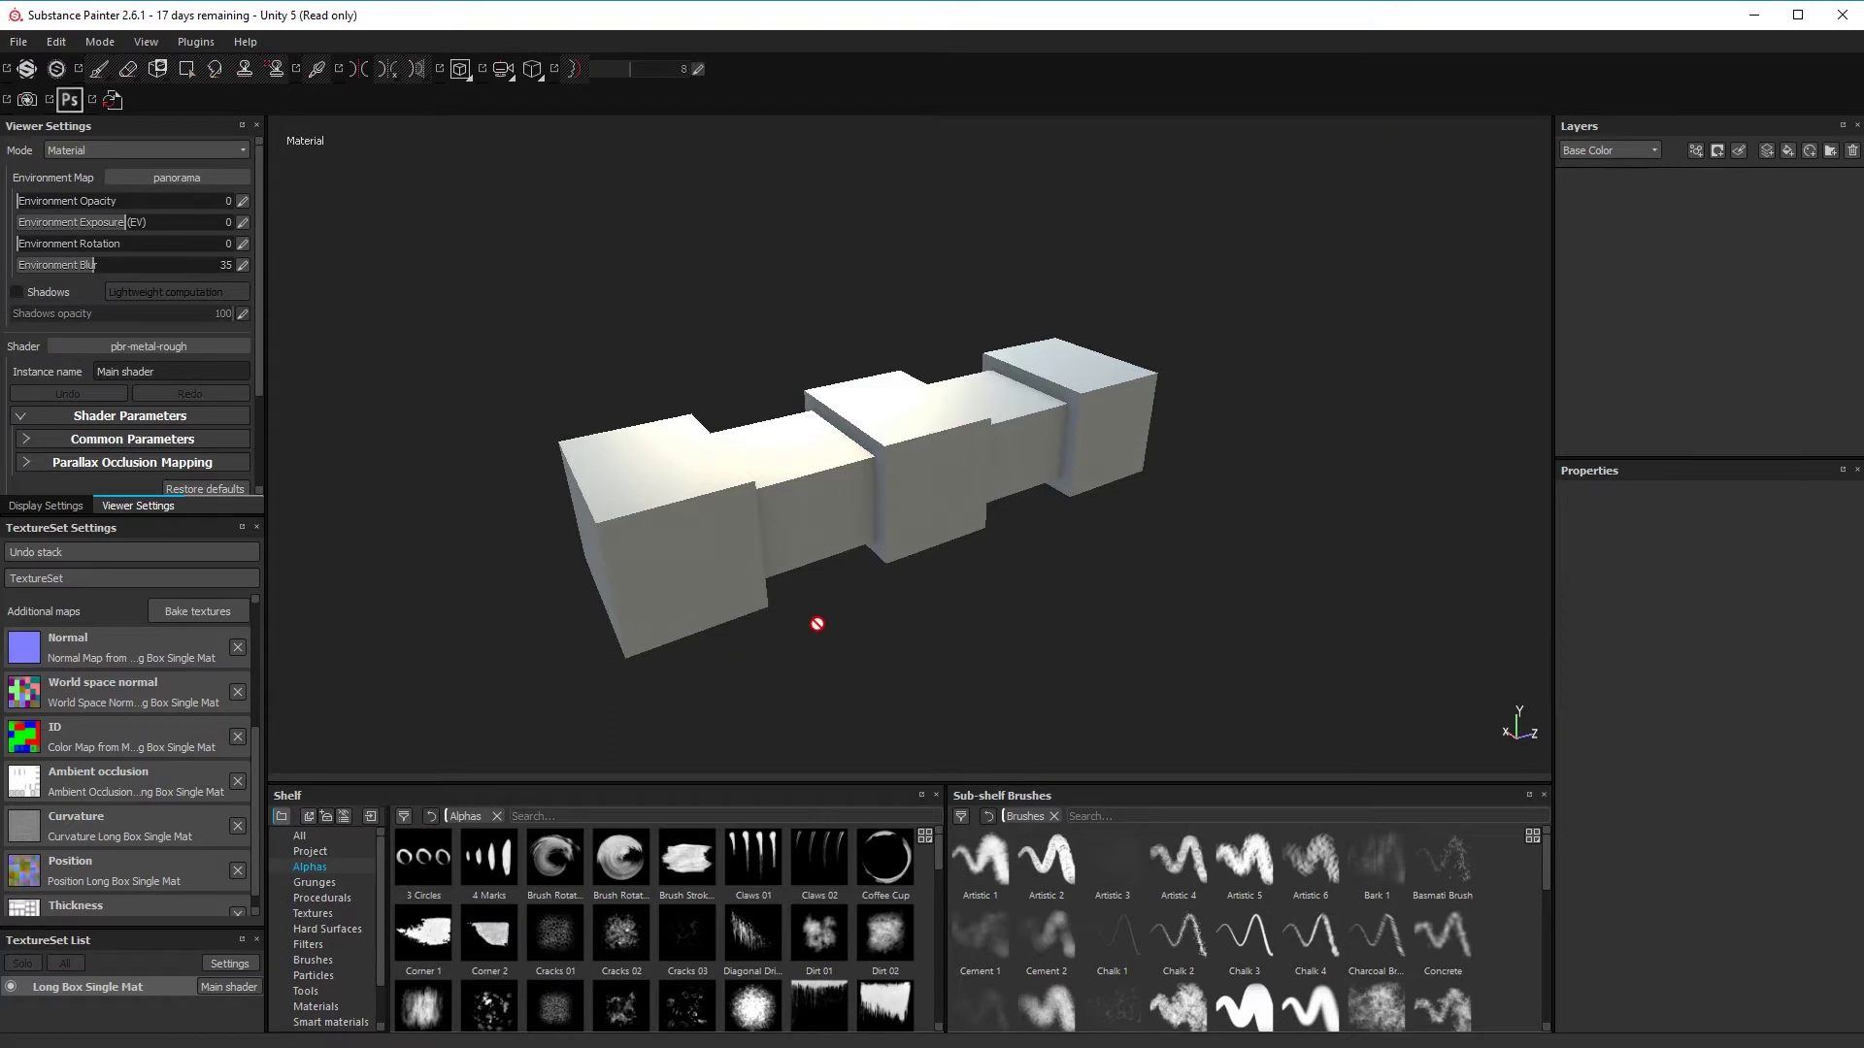